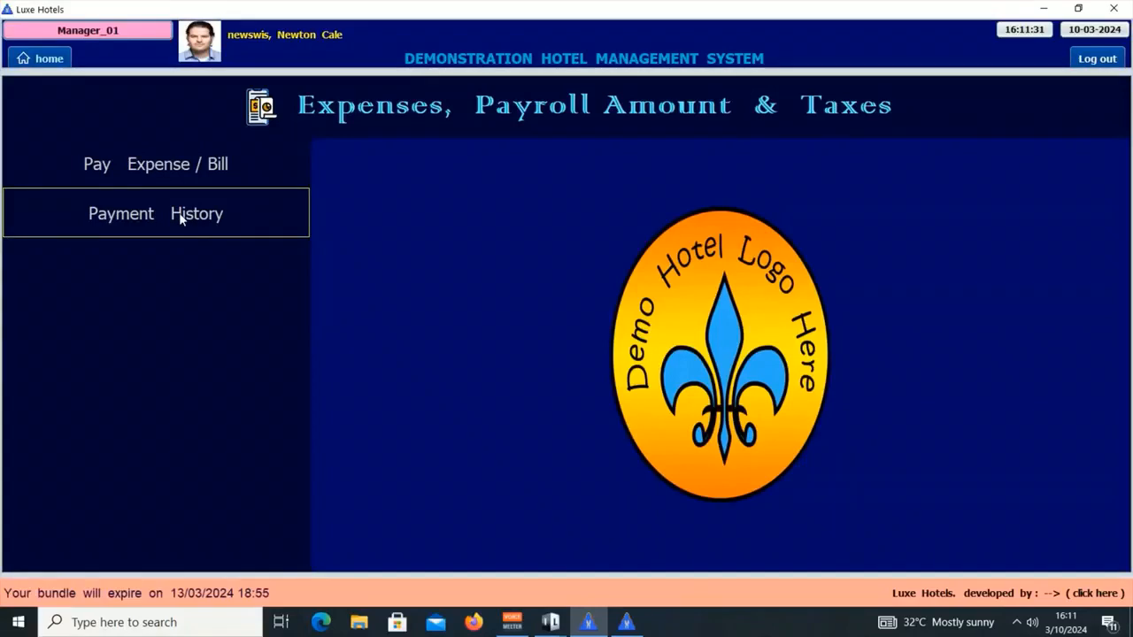
Look at the expense payment history page and open the Pay Expense / Bill form.
click(179, 218)
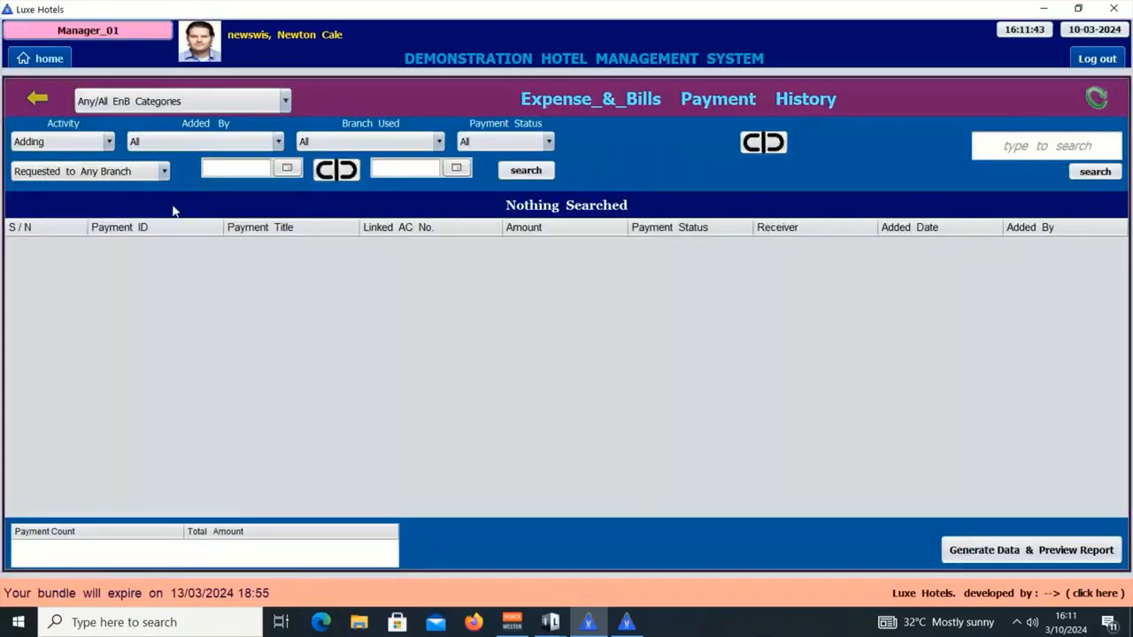
click(41, 104)
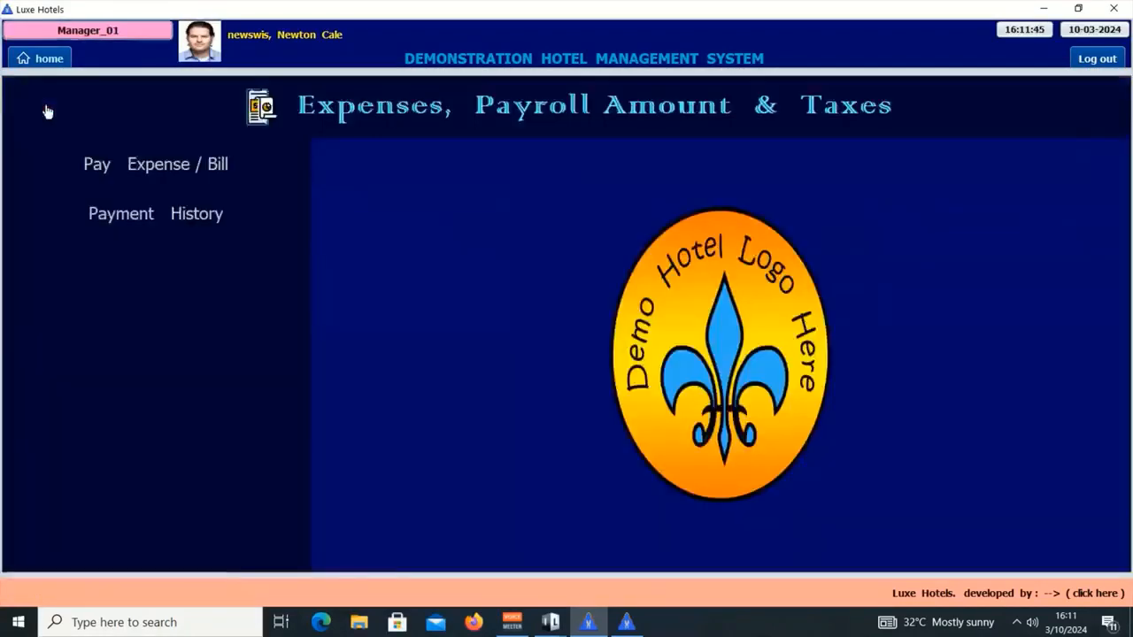
click(164, 168)
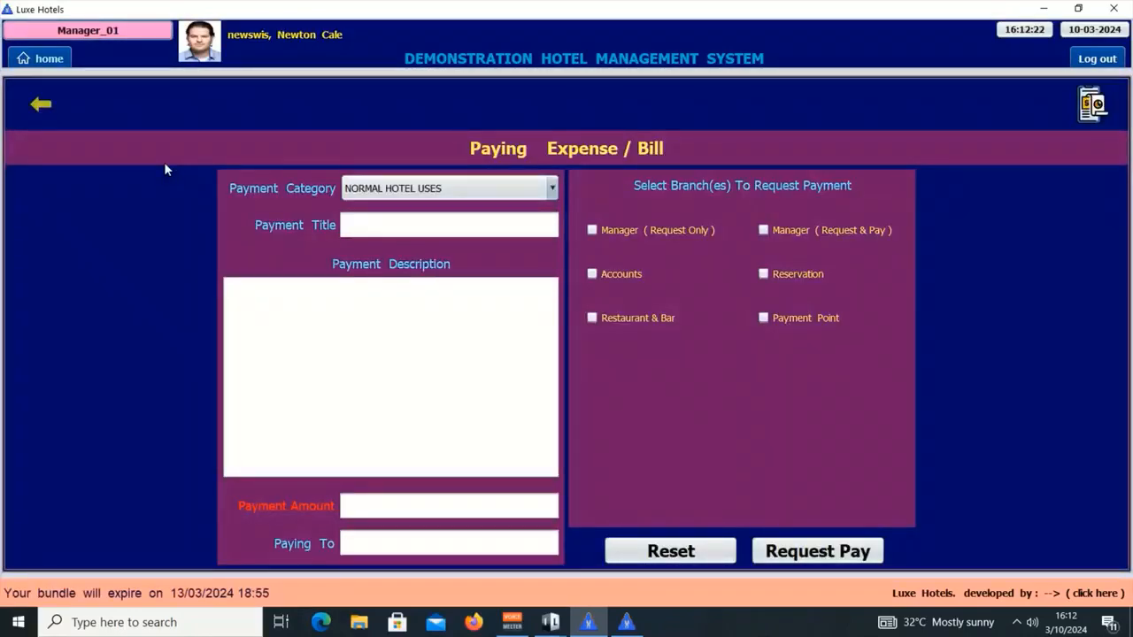
Try the main store items, housekeeping, staff salary and government taxes payment categories, returning to NORMAL HOTEL USES.
click(398, 192)
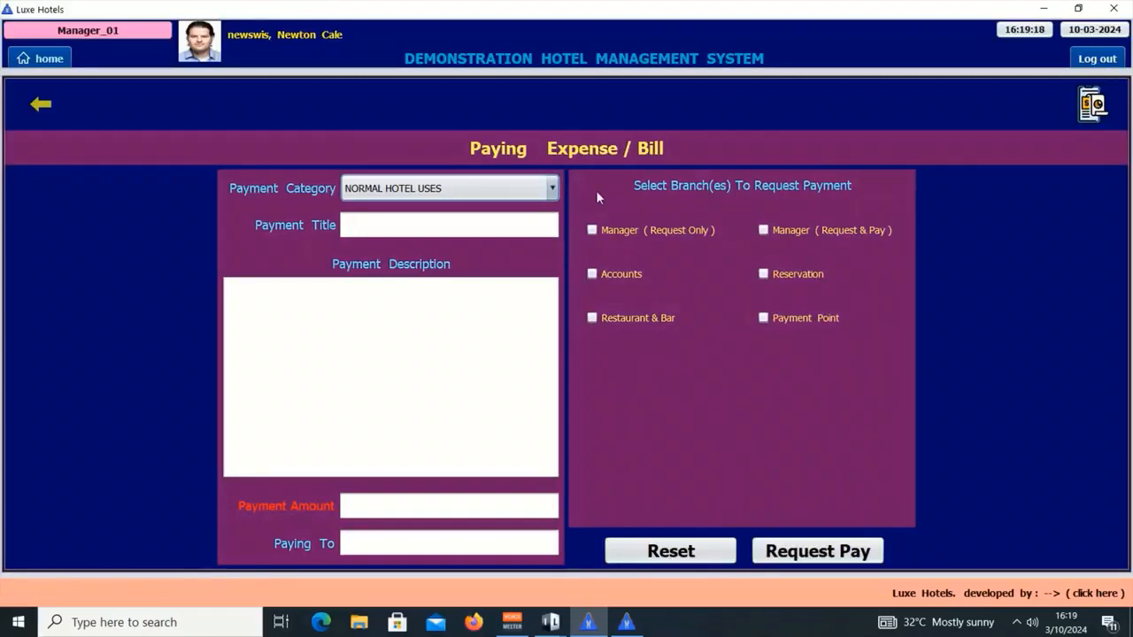
click(436, 193)
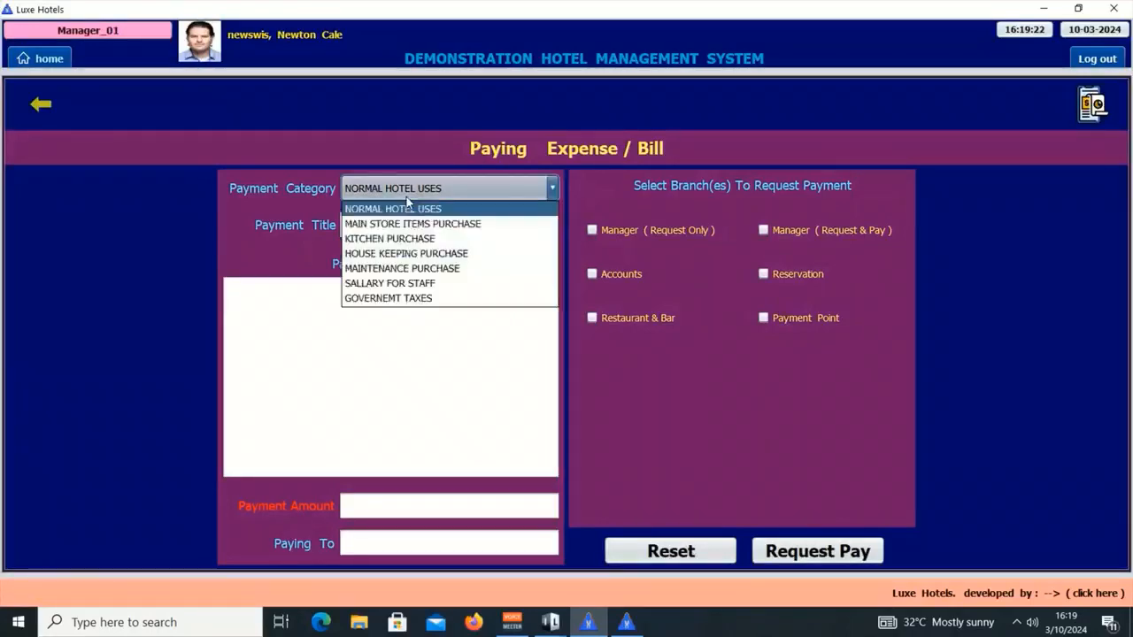
click(417, 224)
click(425, 187)
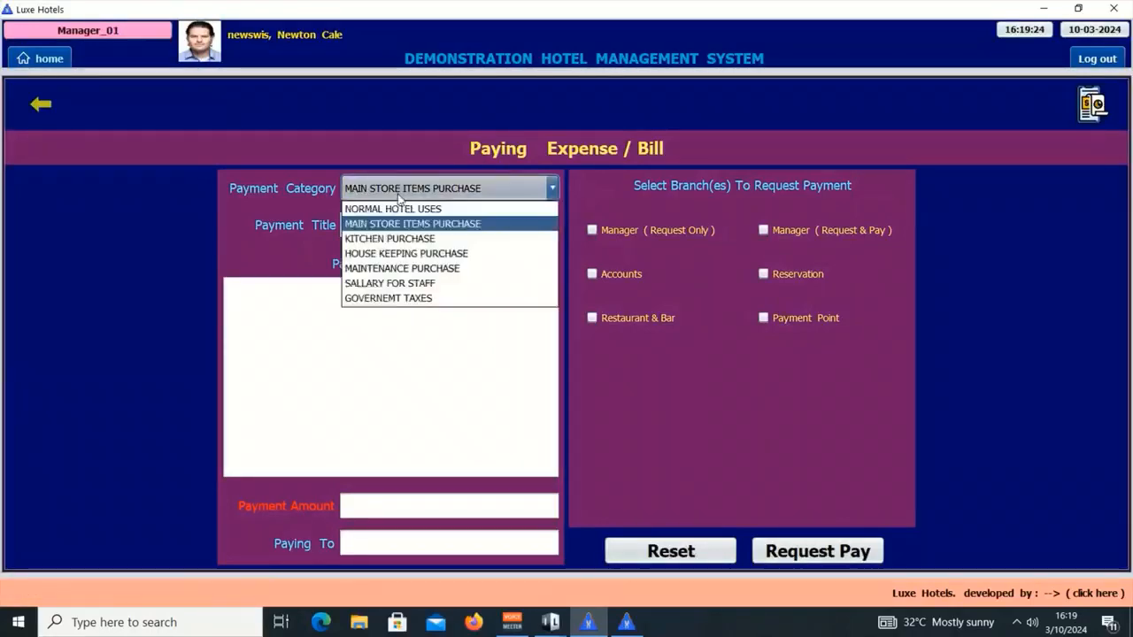
click(407, 253)
click(433, 188)
click(423, 283)
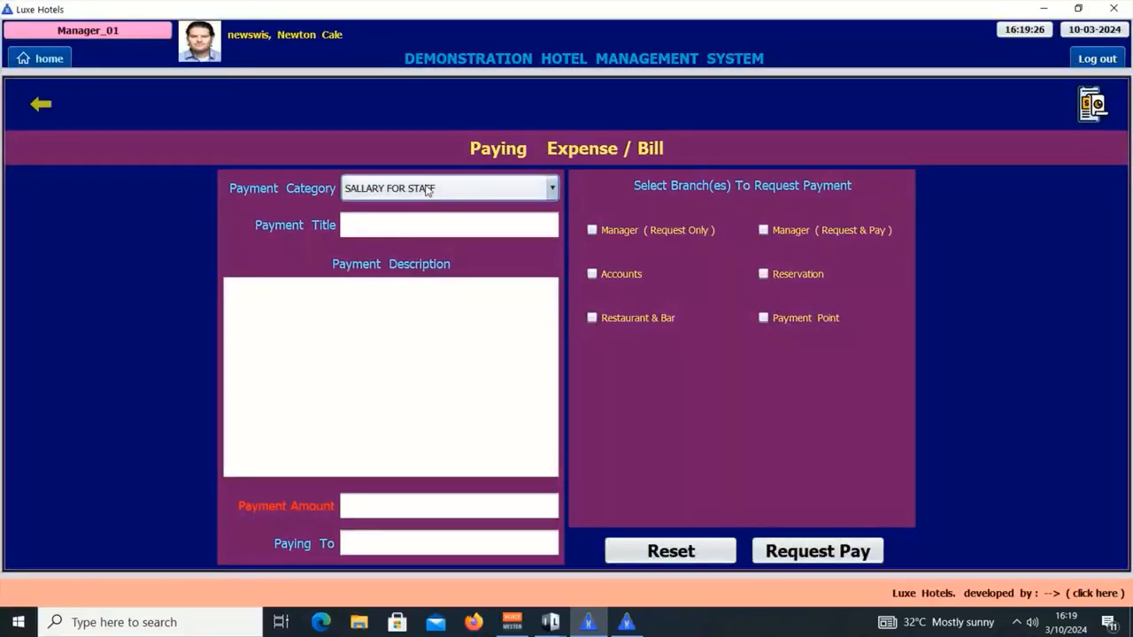
click(427, 187)
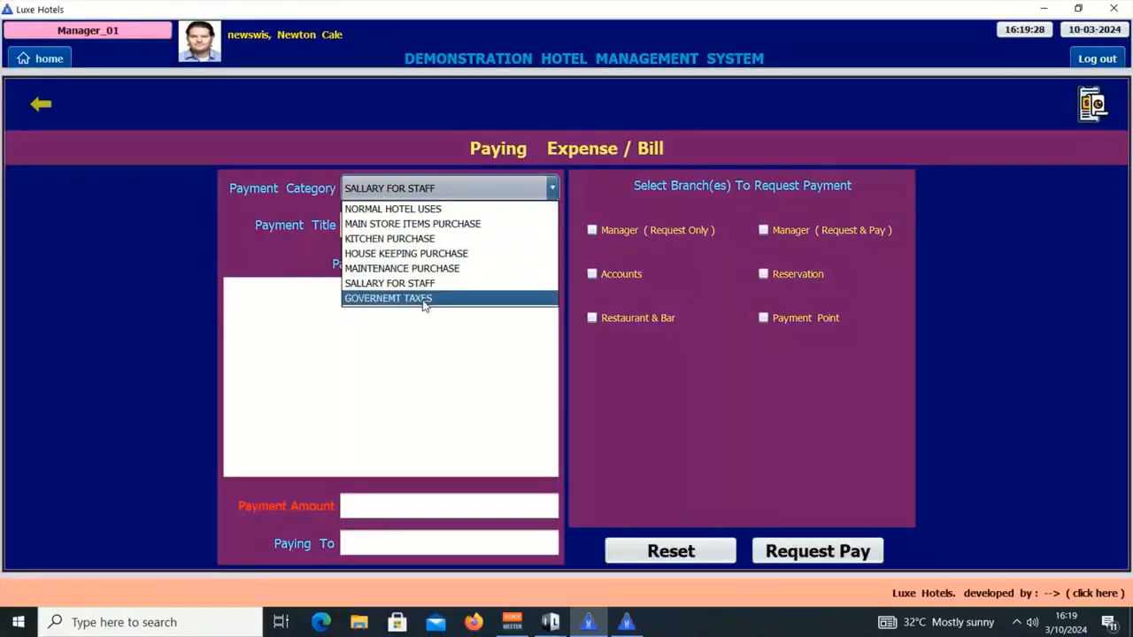
click(425, 299)
click(453, 189)
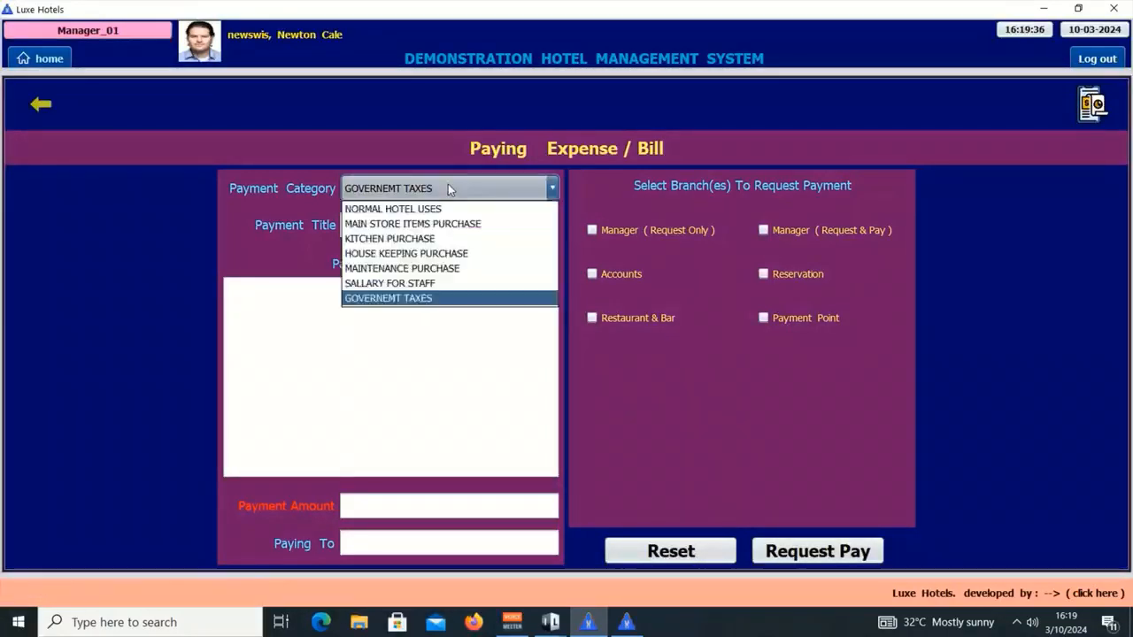
click(405, 211)
Enter "Drinks transport cost" as the payment title.
click(421, 228)
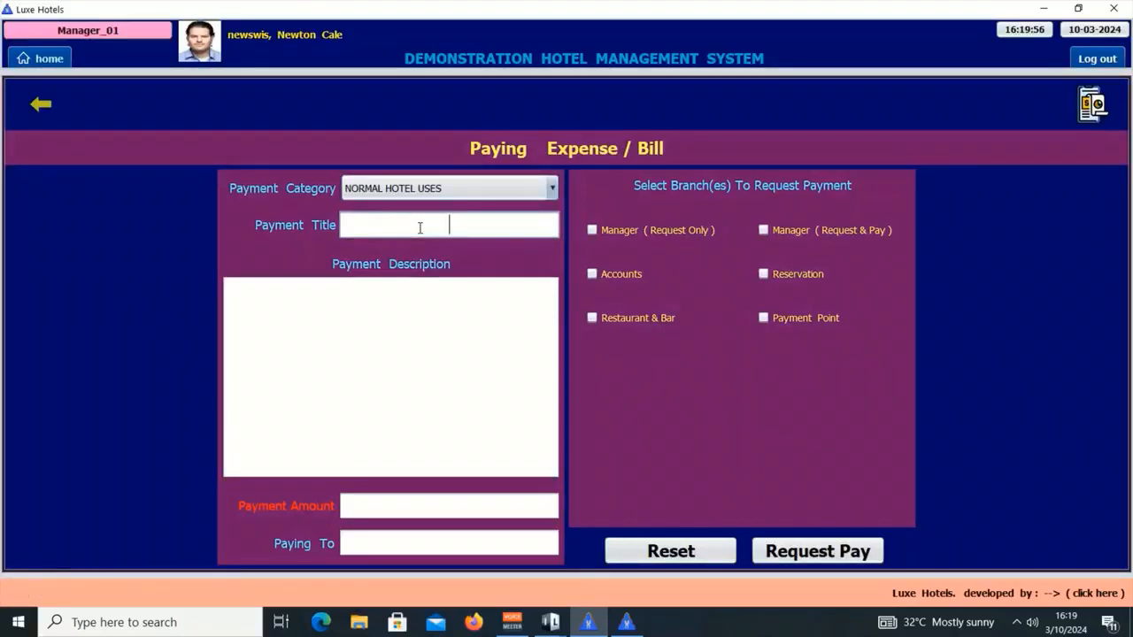
text(D)
text(rinks )
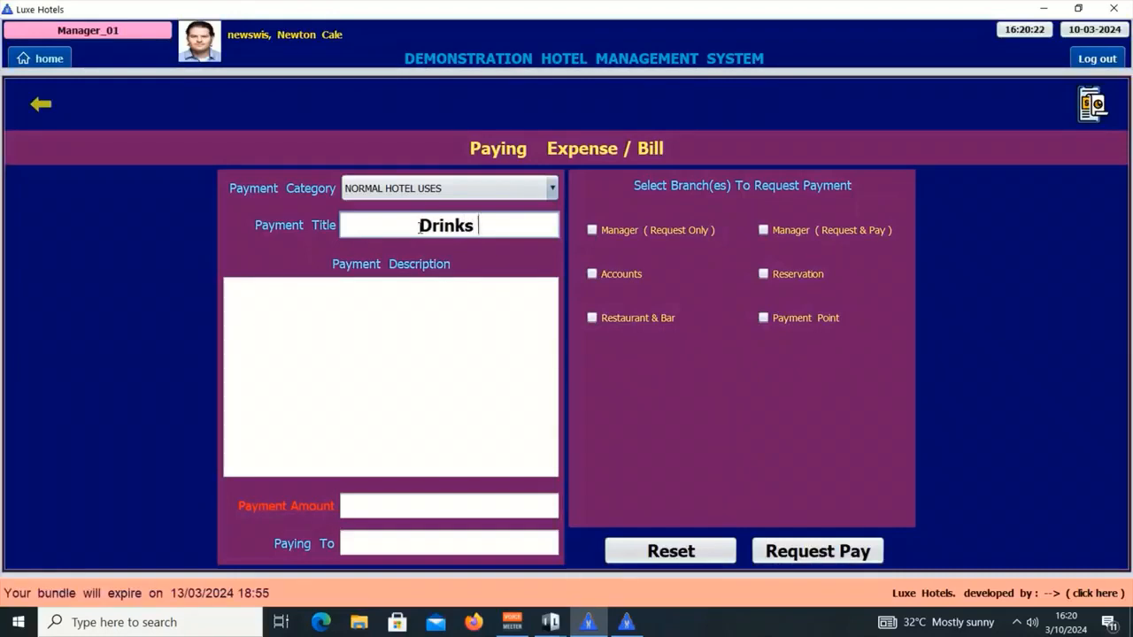
text(trans)
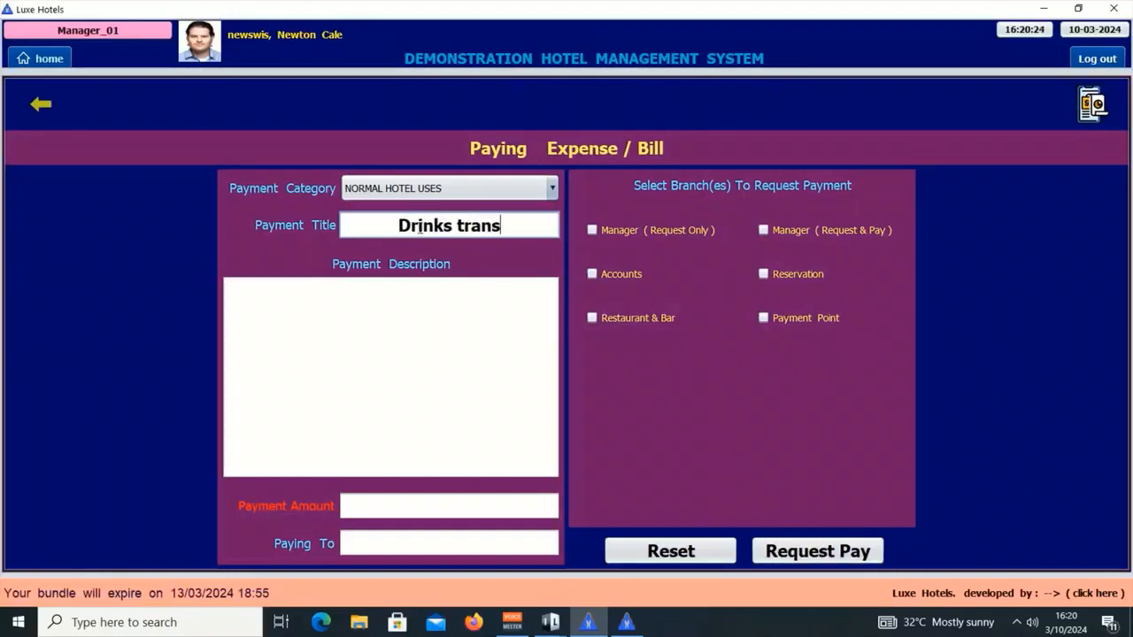
text(por)
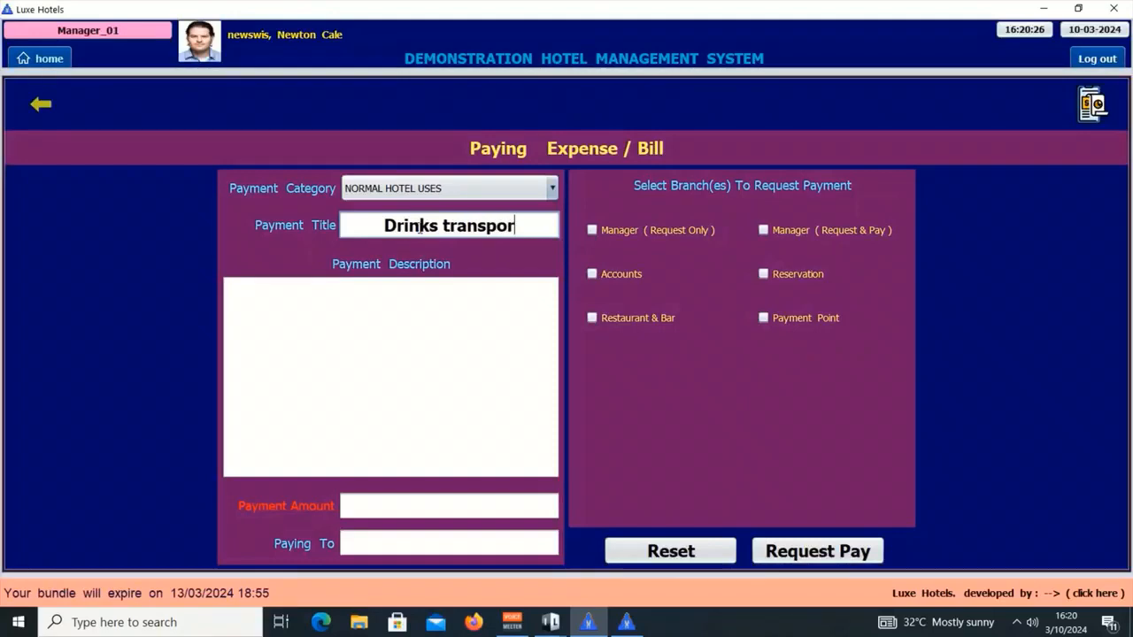
text(t co)
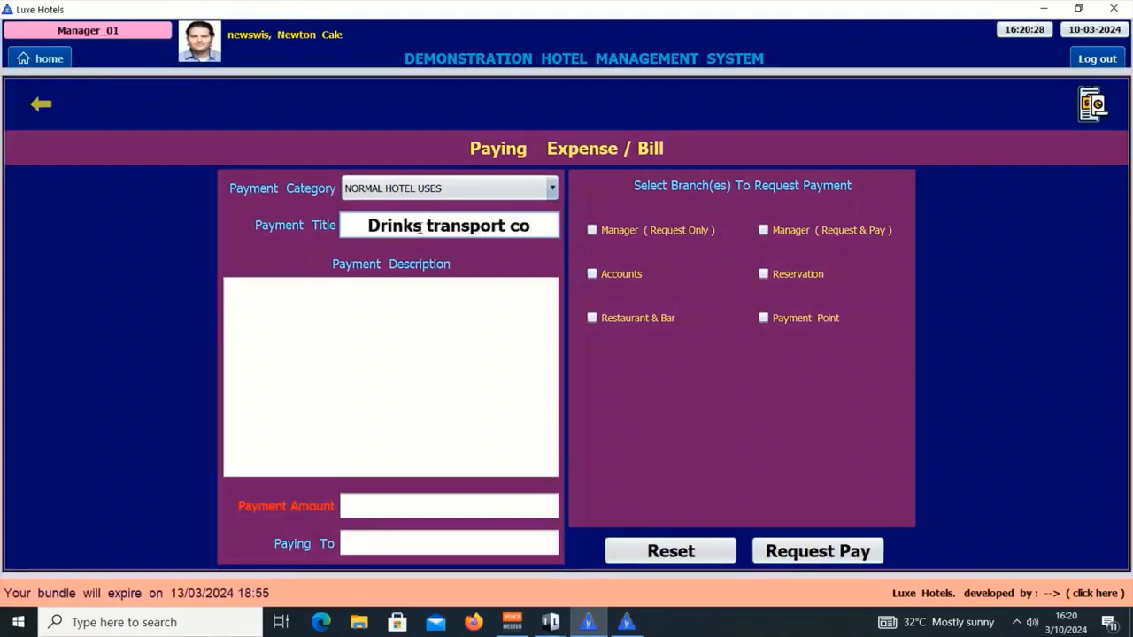
text(st)
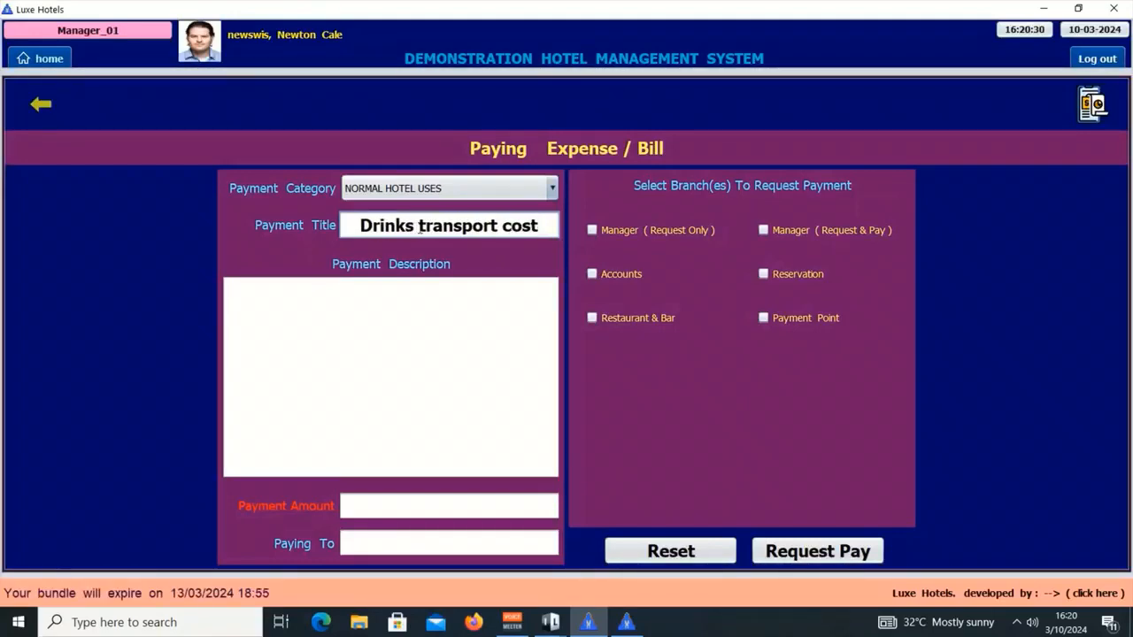
Fill in the payment description as "Transporting 2Dozen of wine from ABC Liquor store".
click(372, 354)
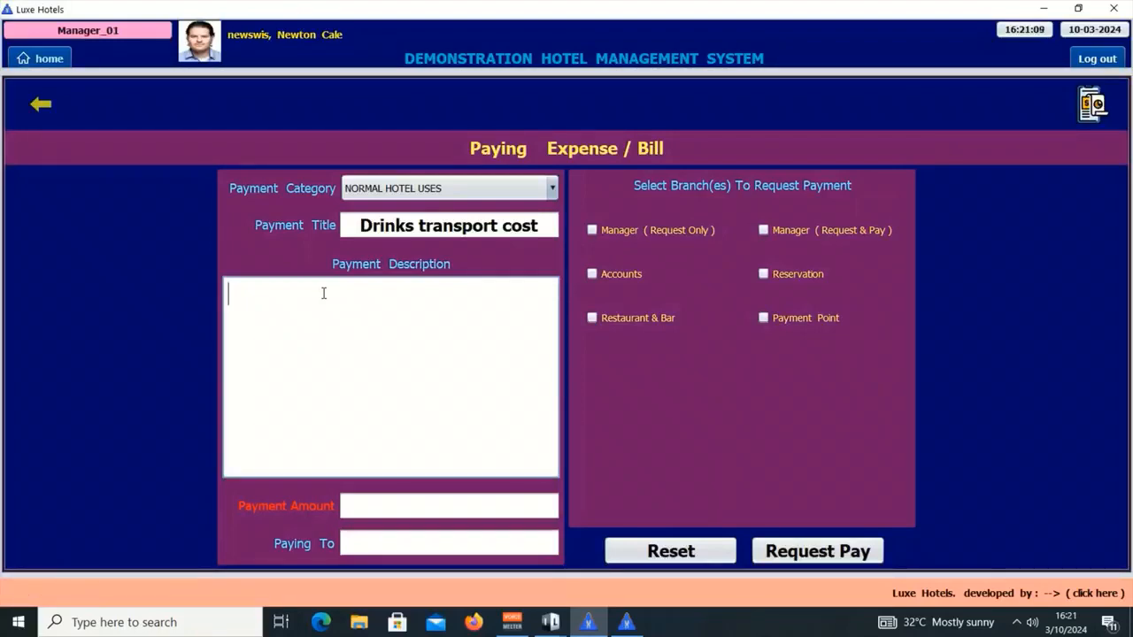
text(T)
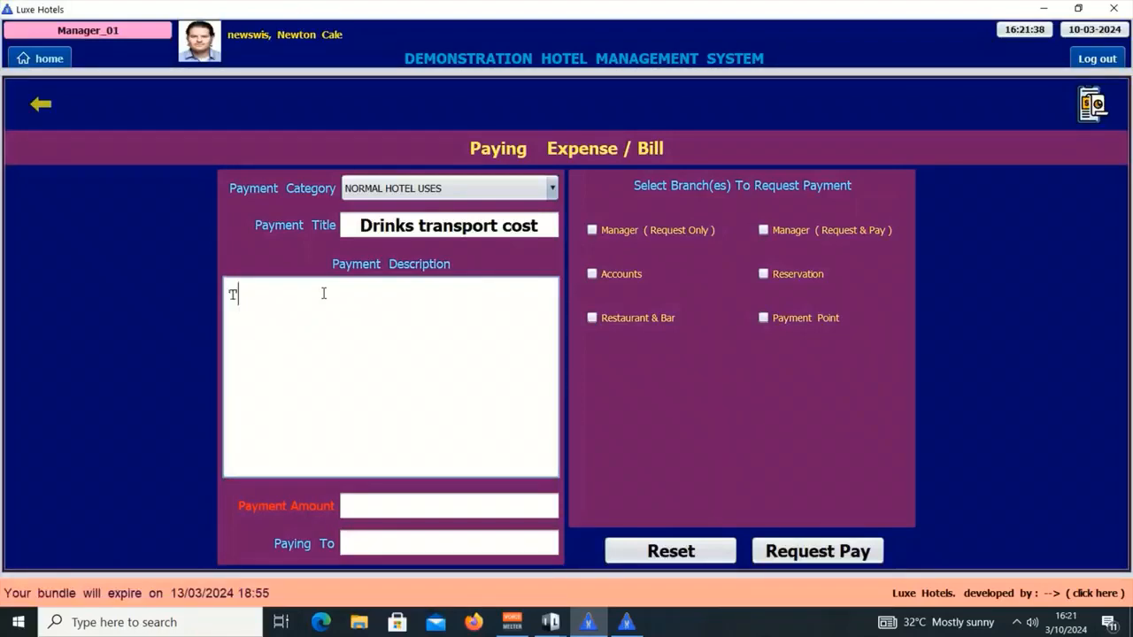
text(ra)
text(nsporting 2Done)
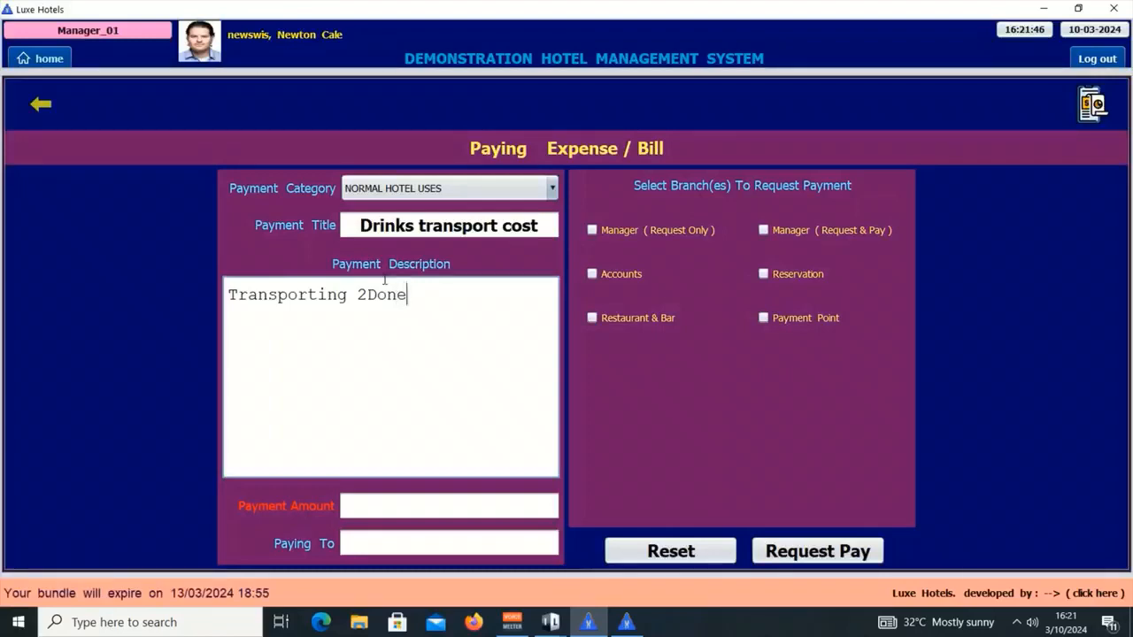
key(BackSpace)
key(BackSpace)
text(zen of wine fro)
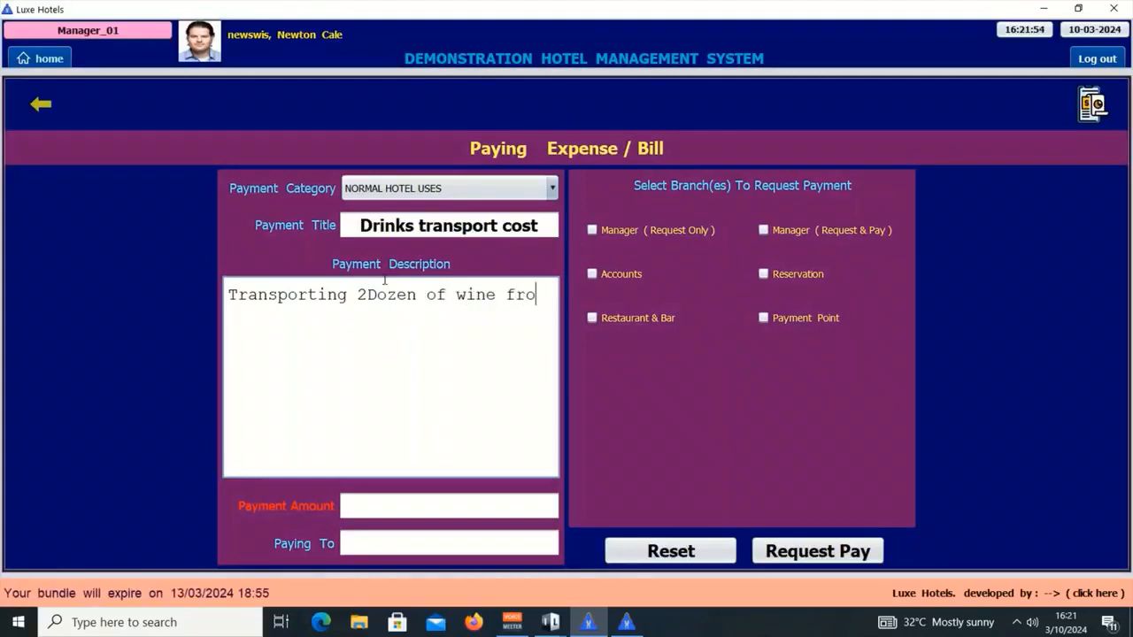
text(m )
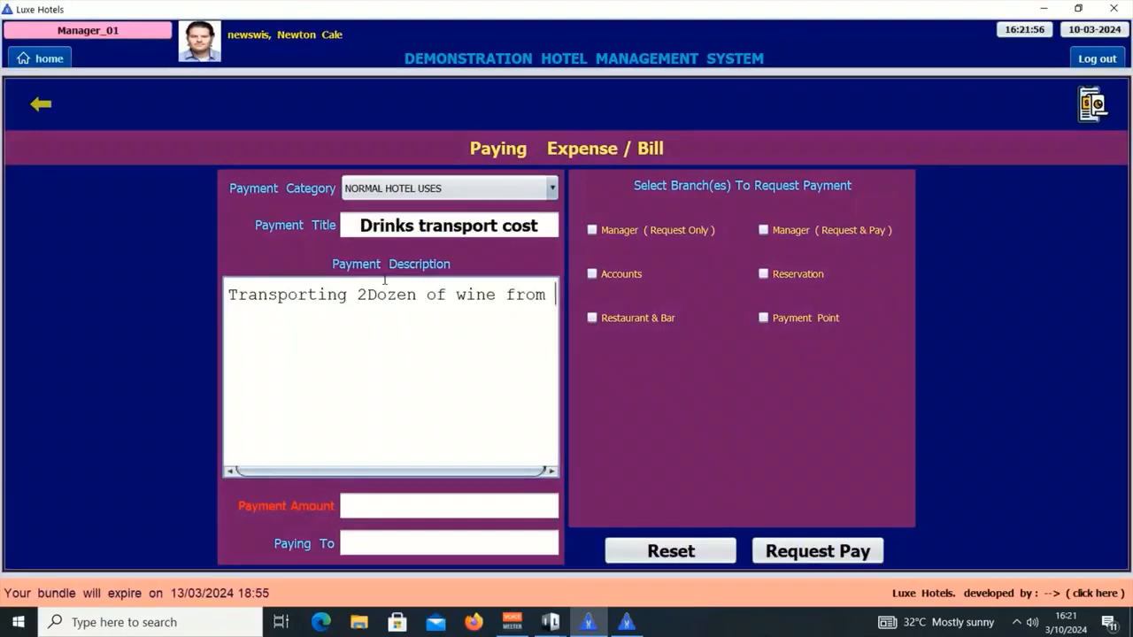
text(ABC )
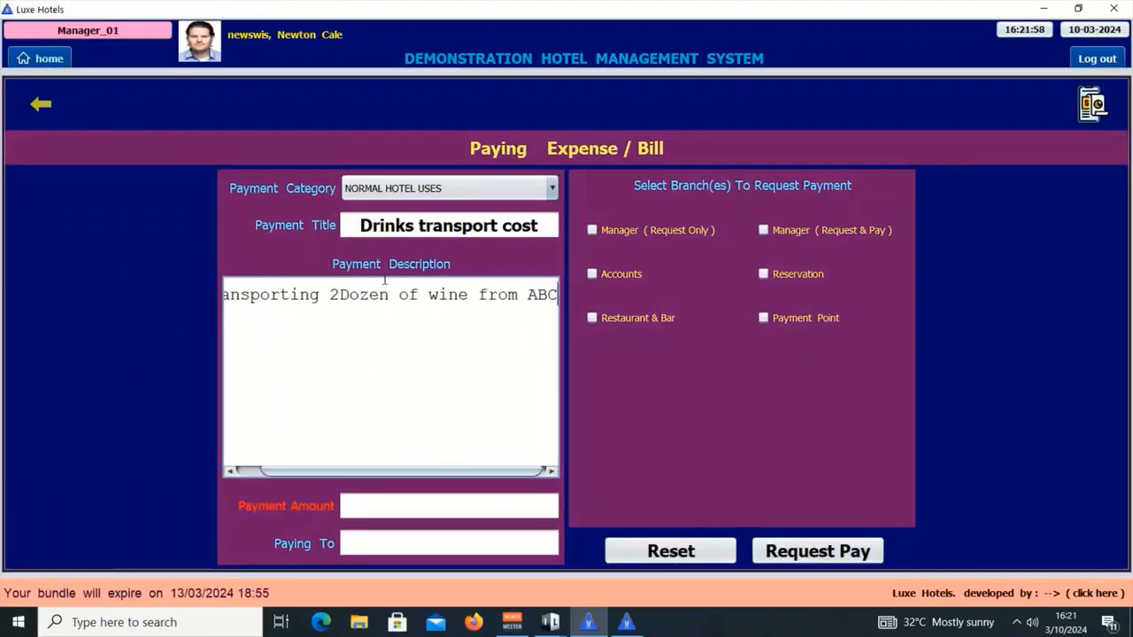
text(Li)
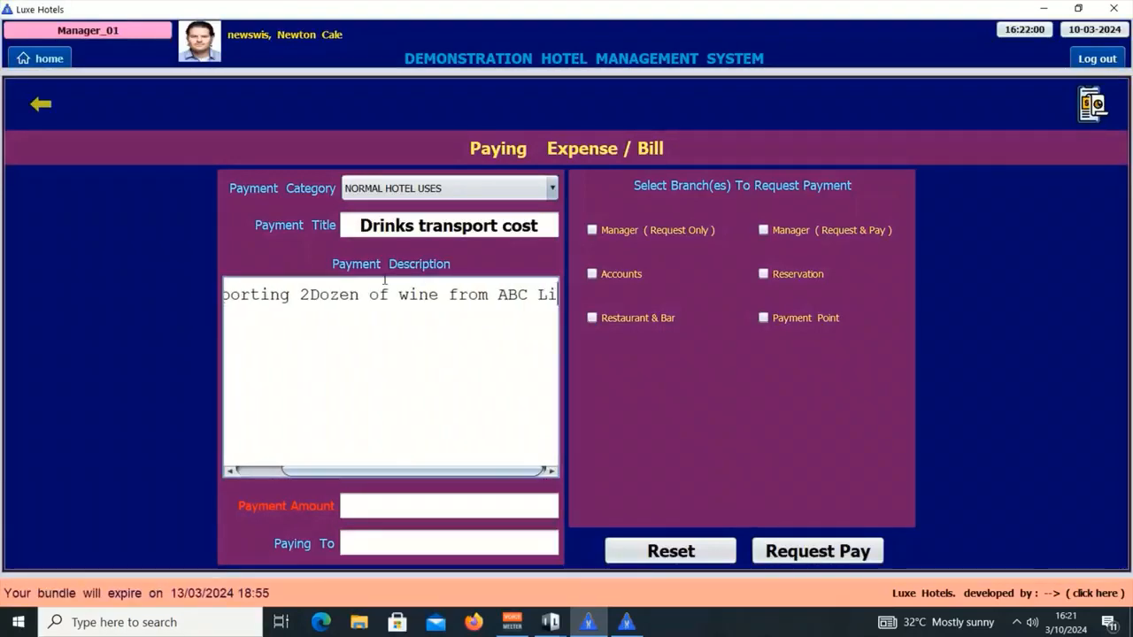
text(quor)
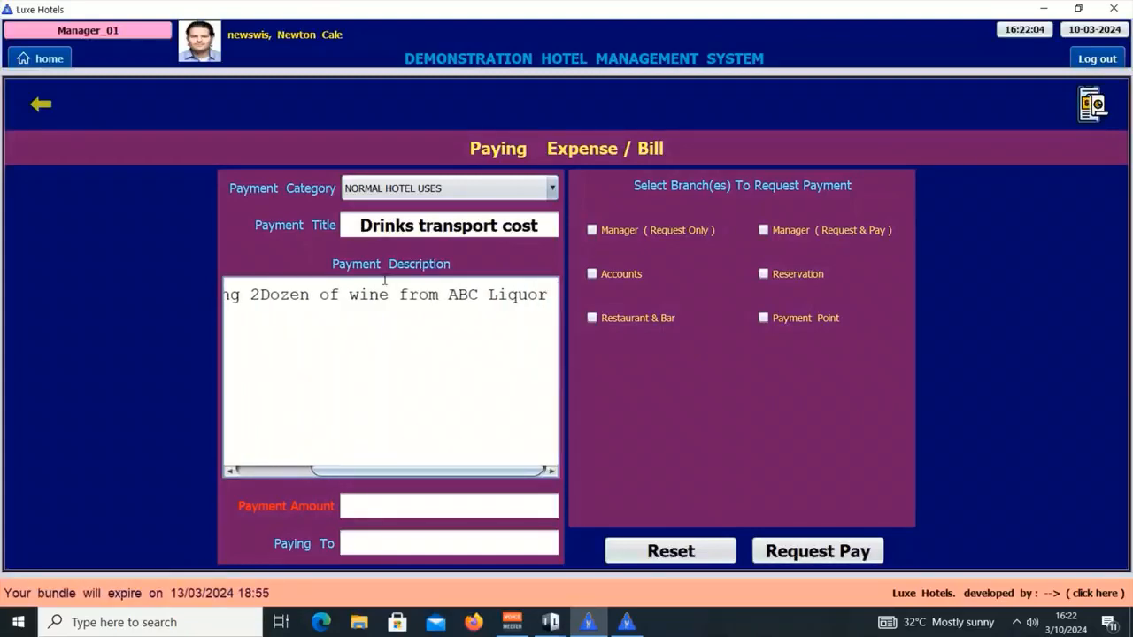
text( s)
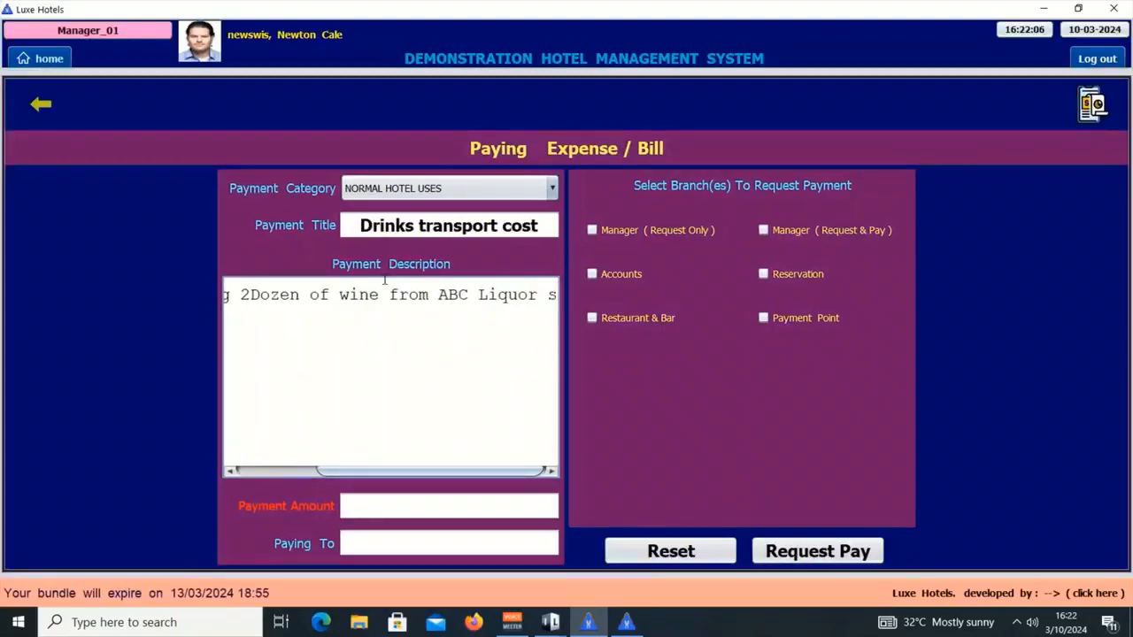
text(to)
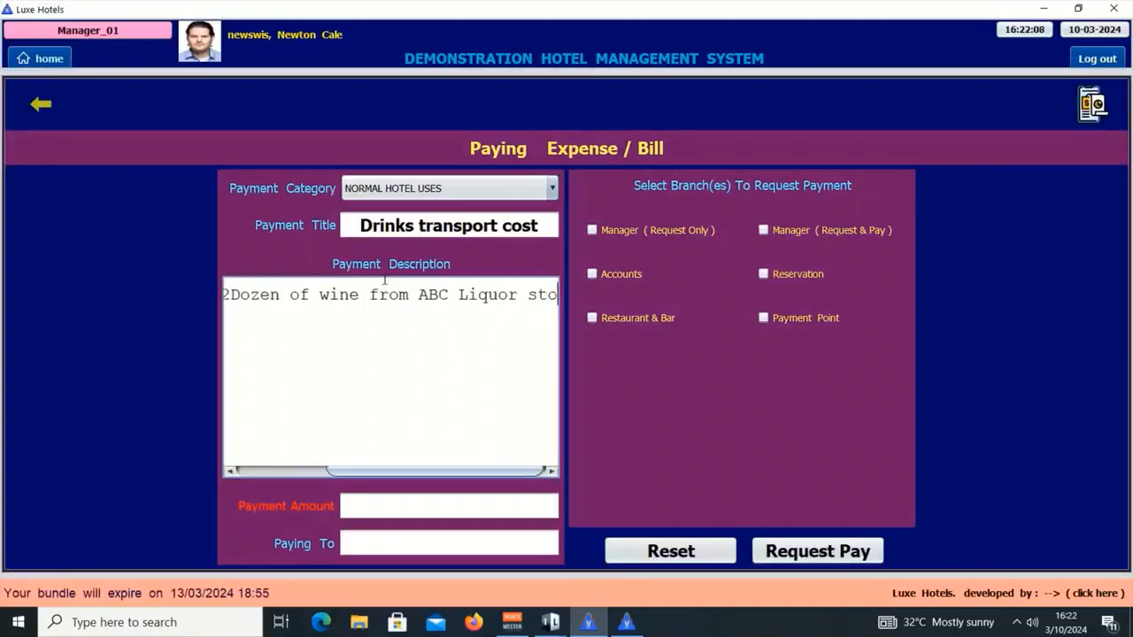
text(re)
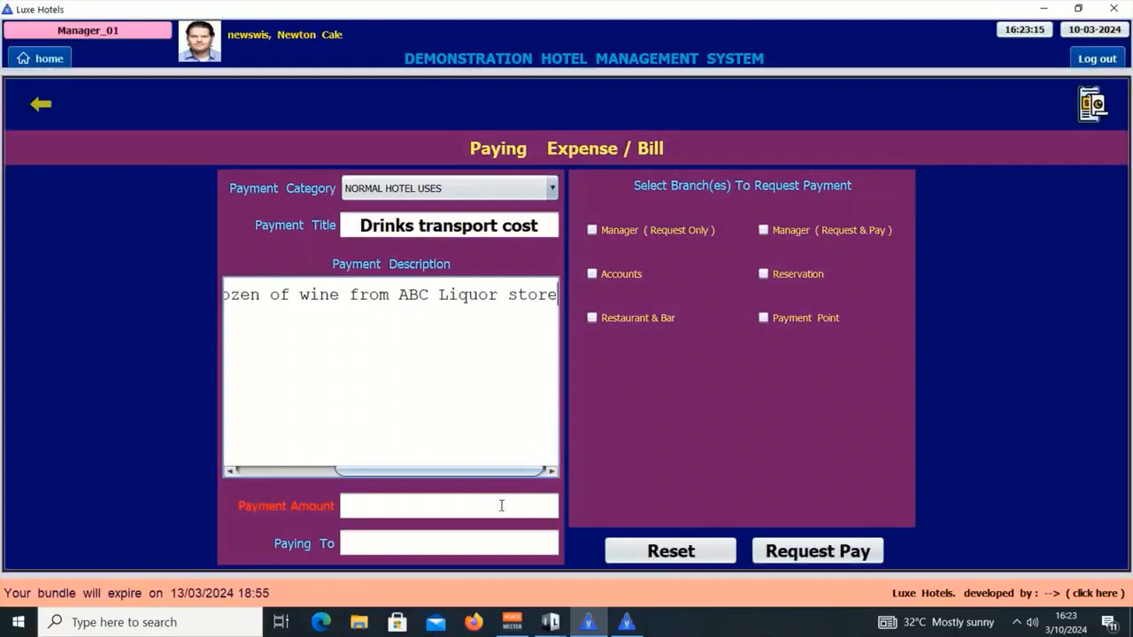
Set the payment amount to 20 and enter the payee's name as the recipient.
click(460, 506)
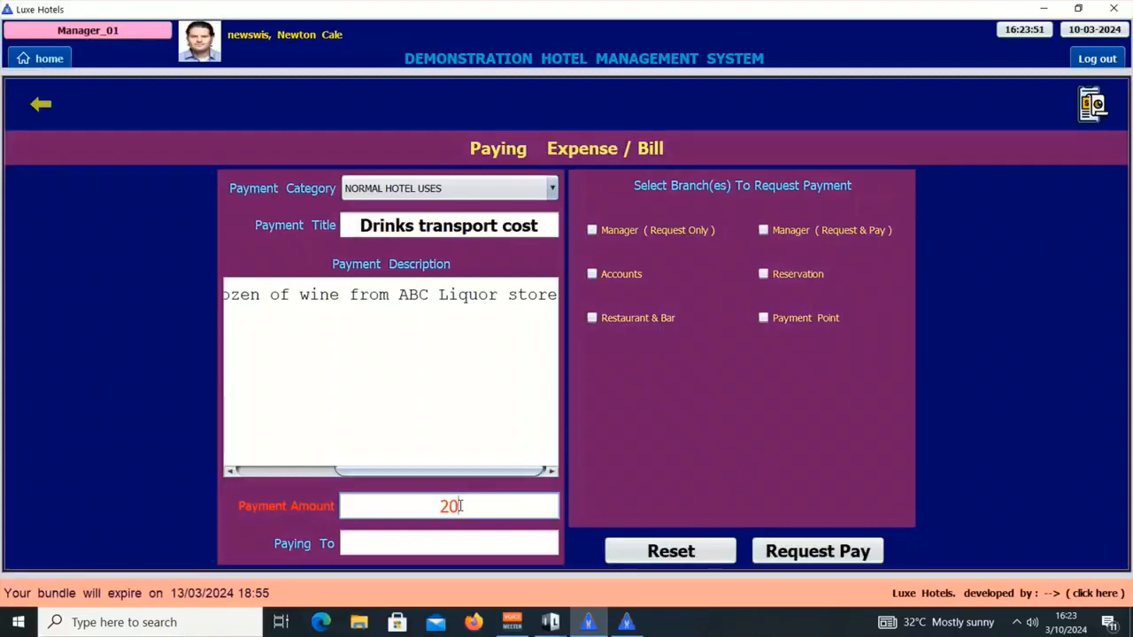
key(Tab)
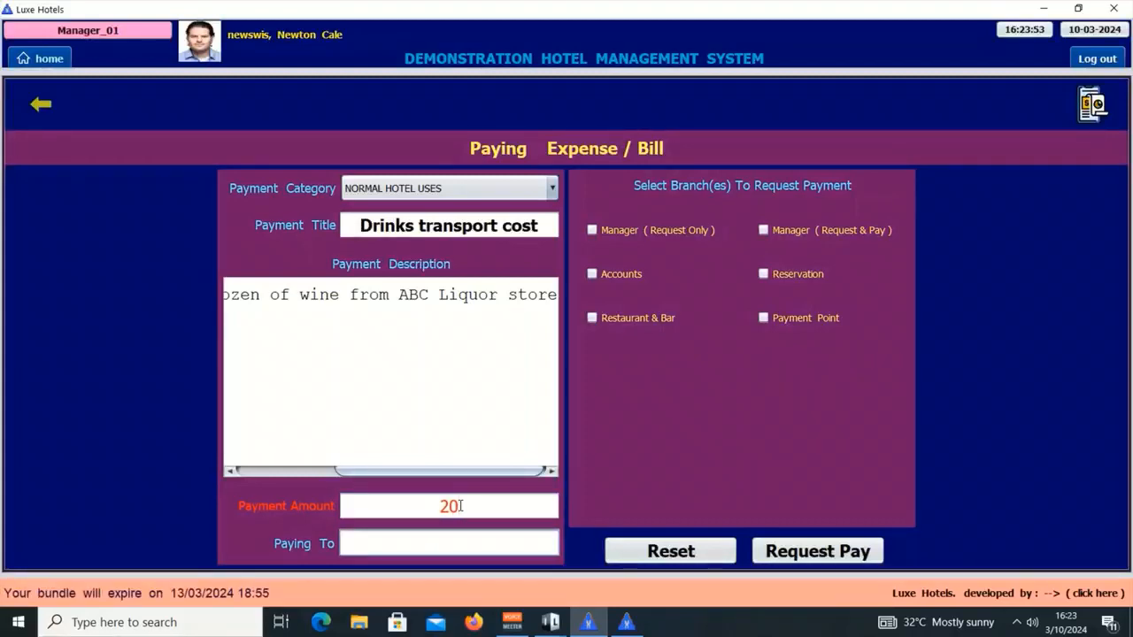
text(Mr Browm)
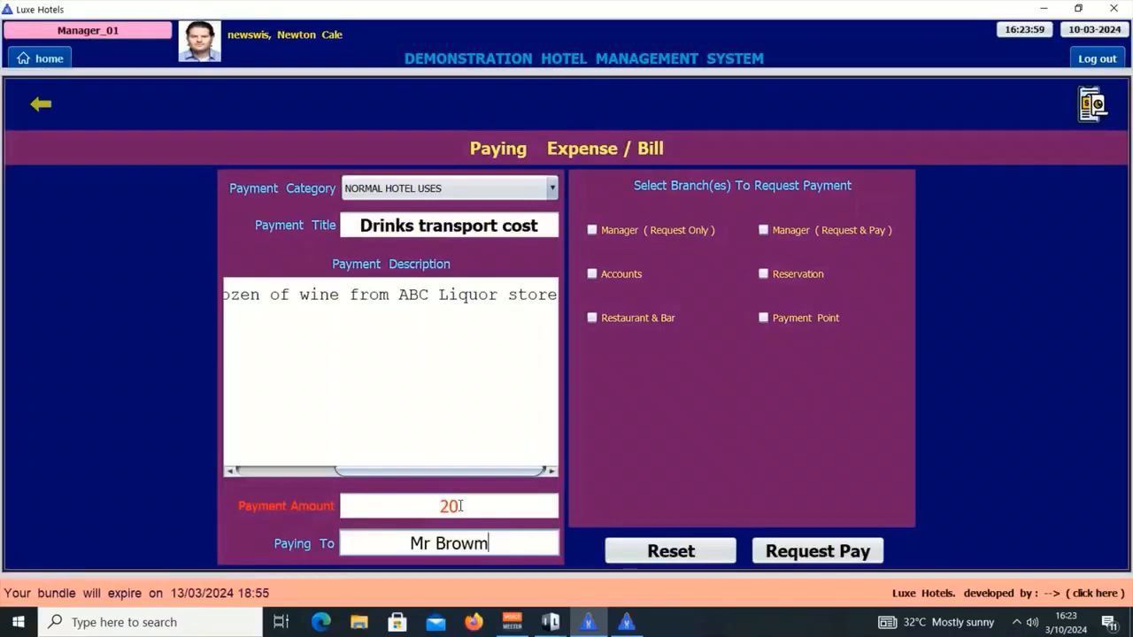
key(BackSpace)
text(n)
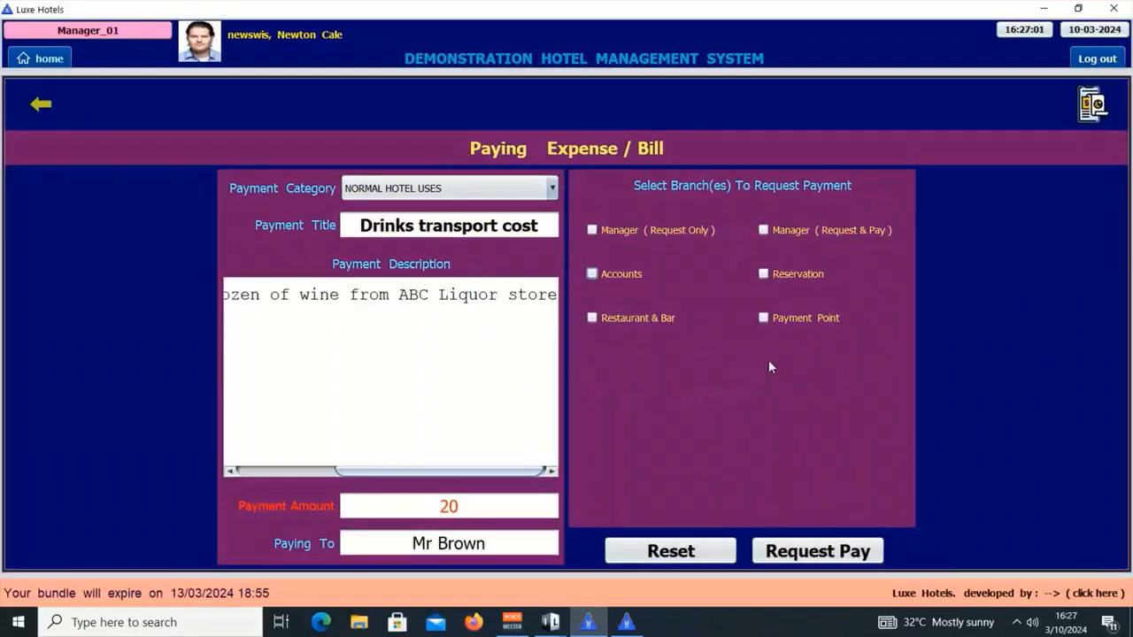
Request the payment from the Accounts and Payment Point branches with the Small Expenses rating.
click(620, 278)
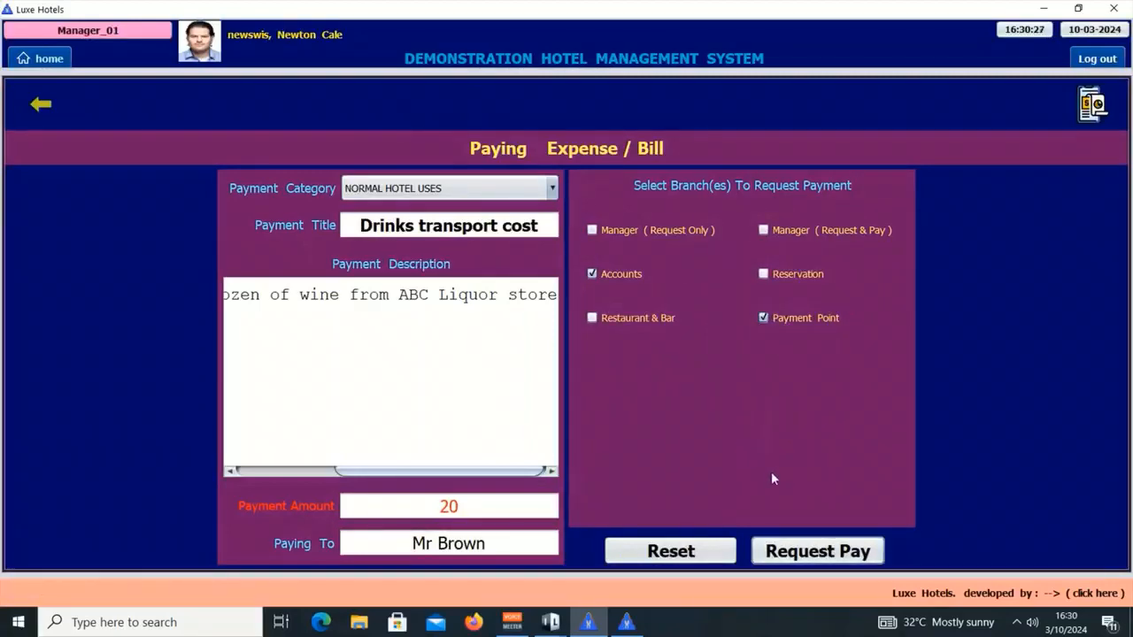
click(845, 552)
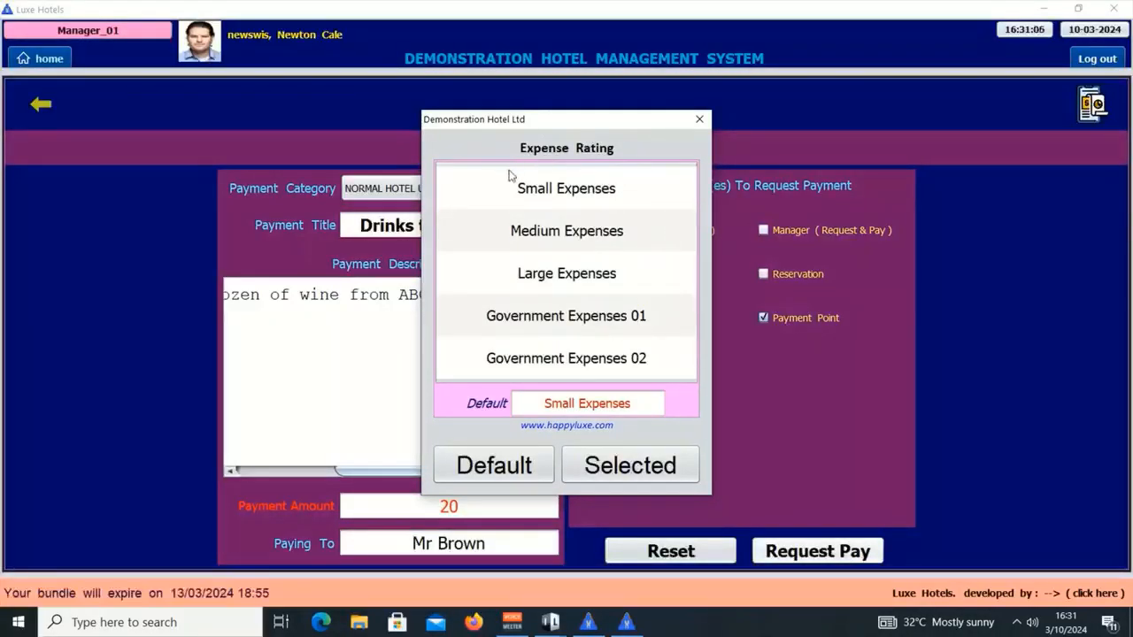
click(595, 192)
click(617, 464)
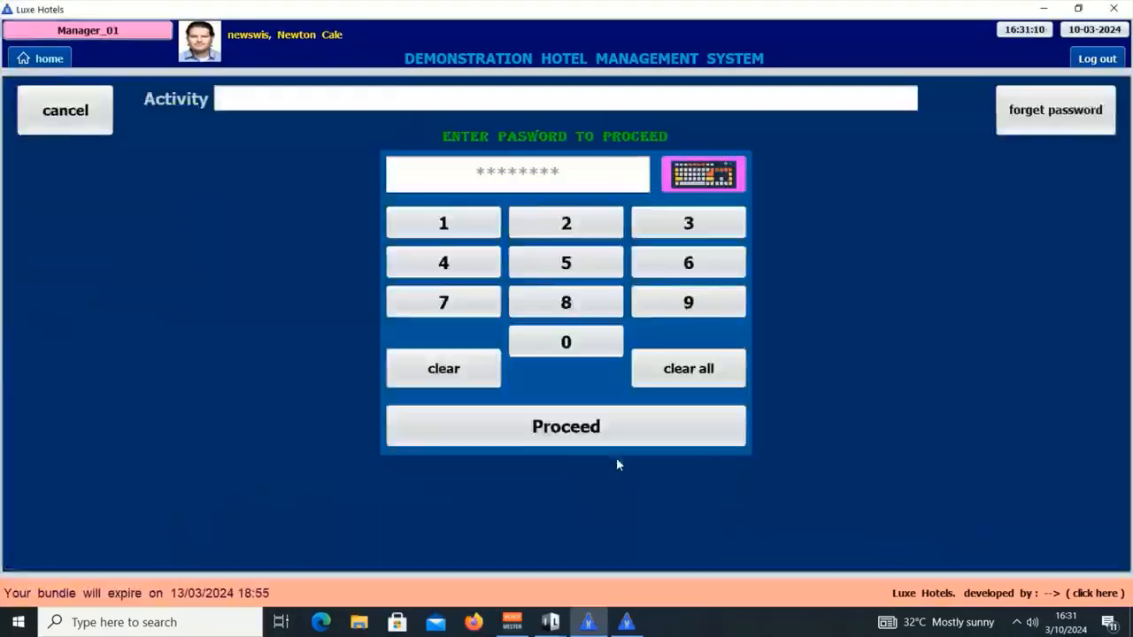
Authorize the payment request with the account password and acknowledge its completion.
click(486, 221)
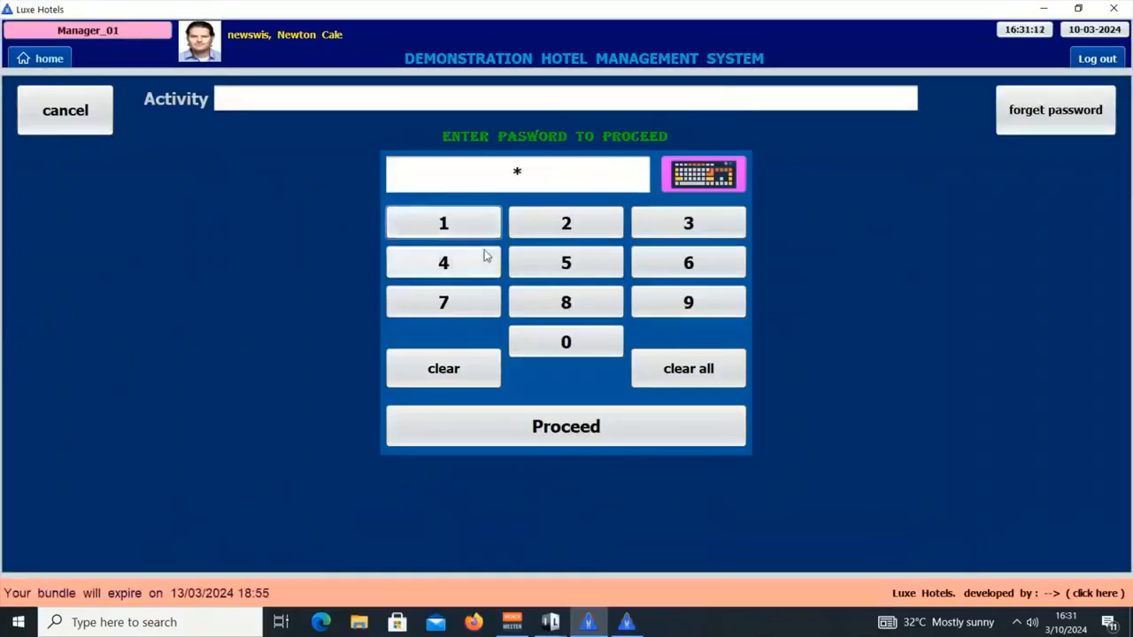
click(496, 261)
click(690, 223)
click(712, 267)
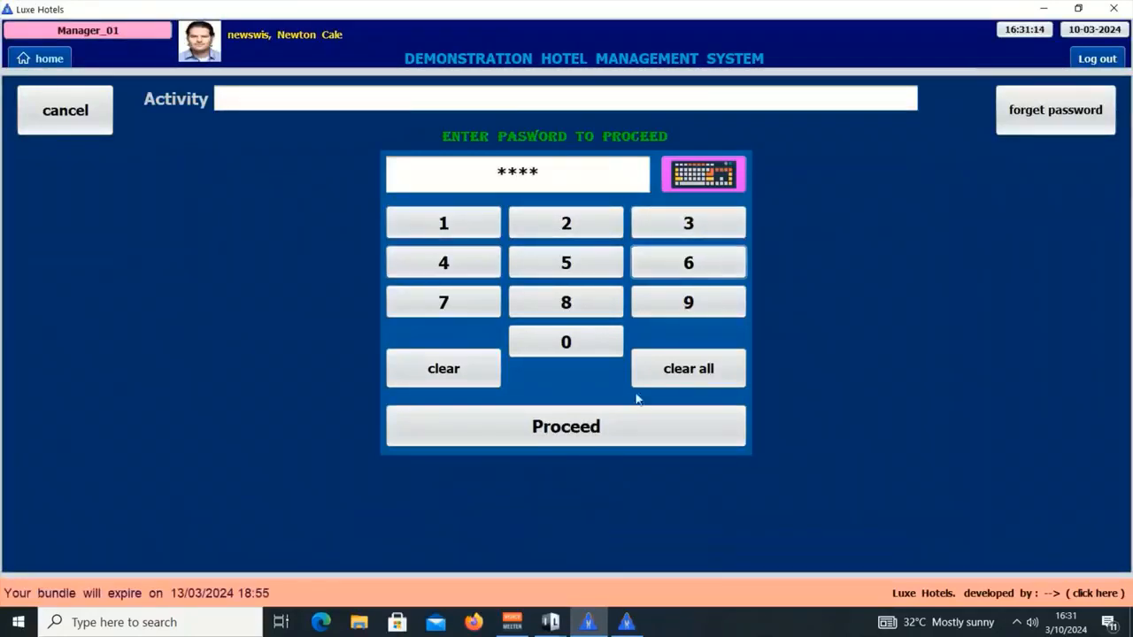
click(573, 428)
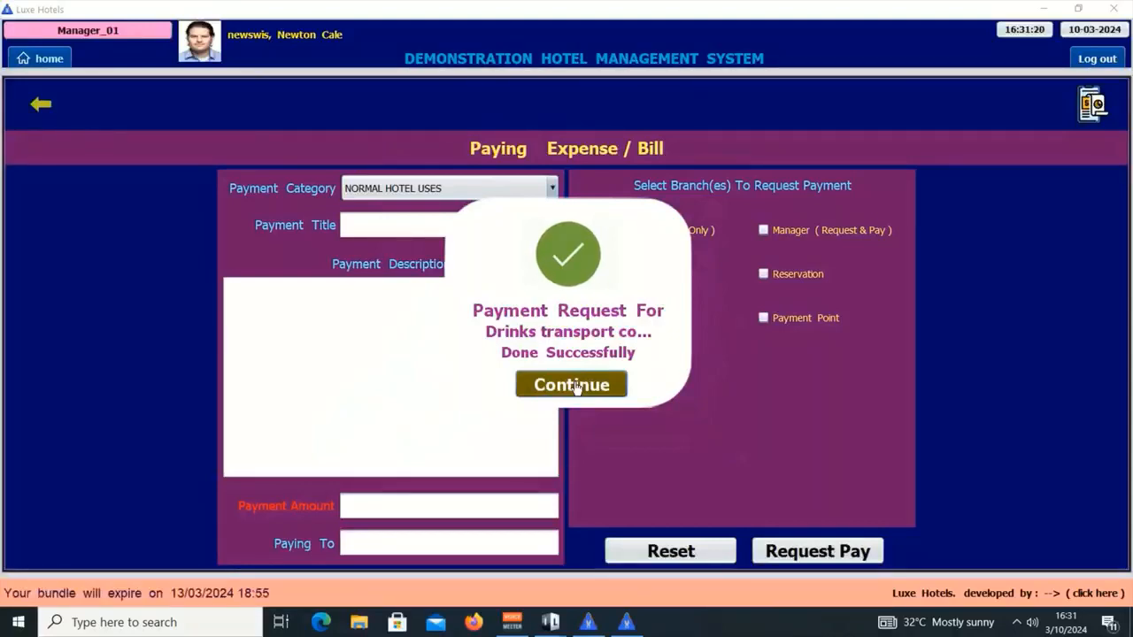
click(575, 386)
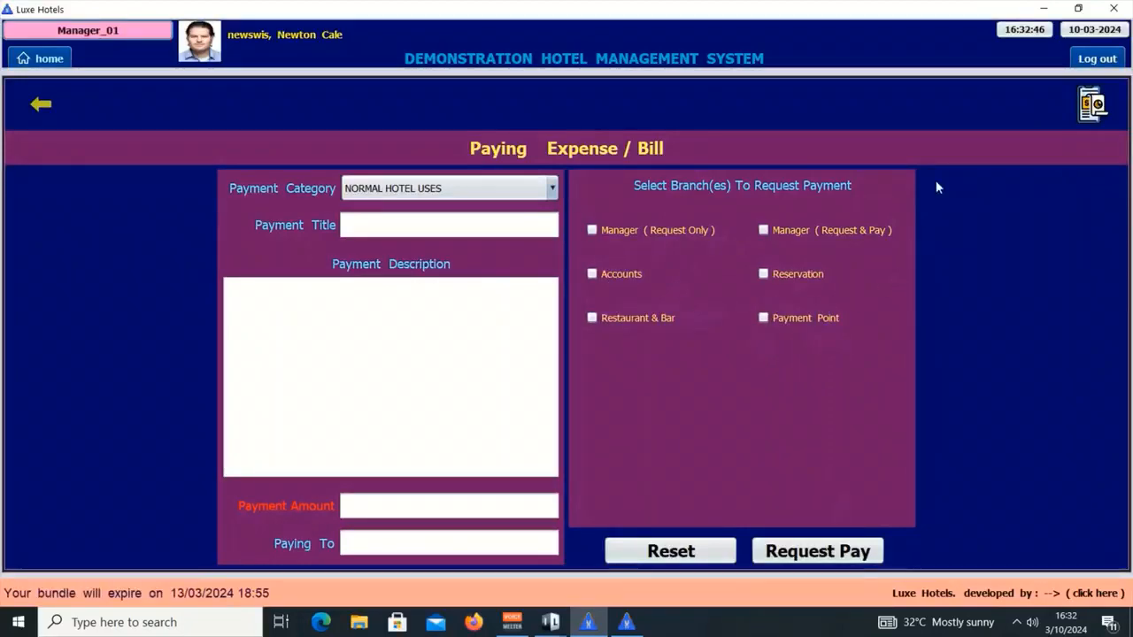
Launch the LuxeHotels Payment Point application from the desktop.
click(1042, 9)
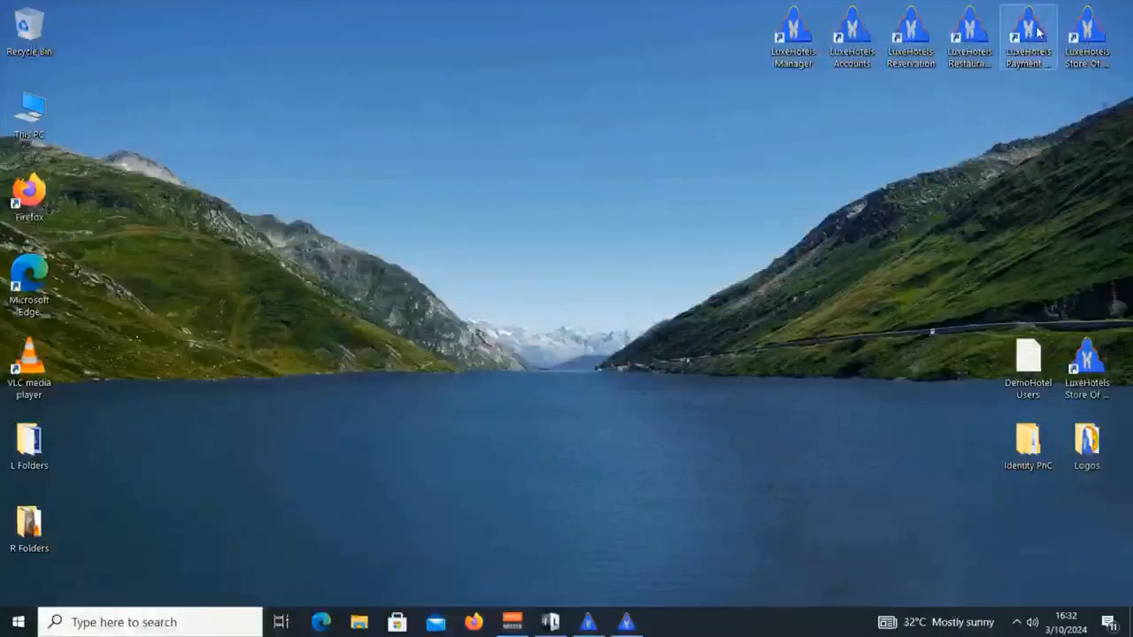
click(1037, 33)
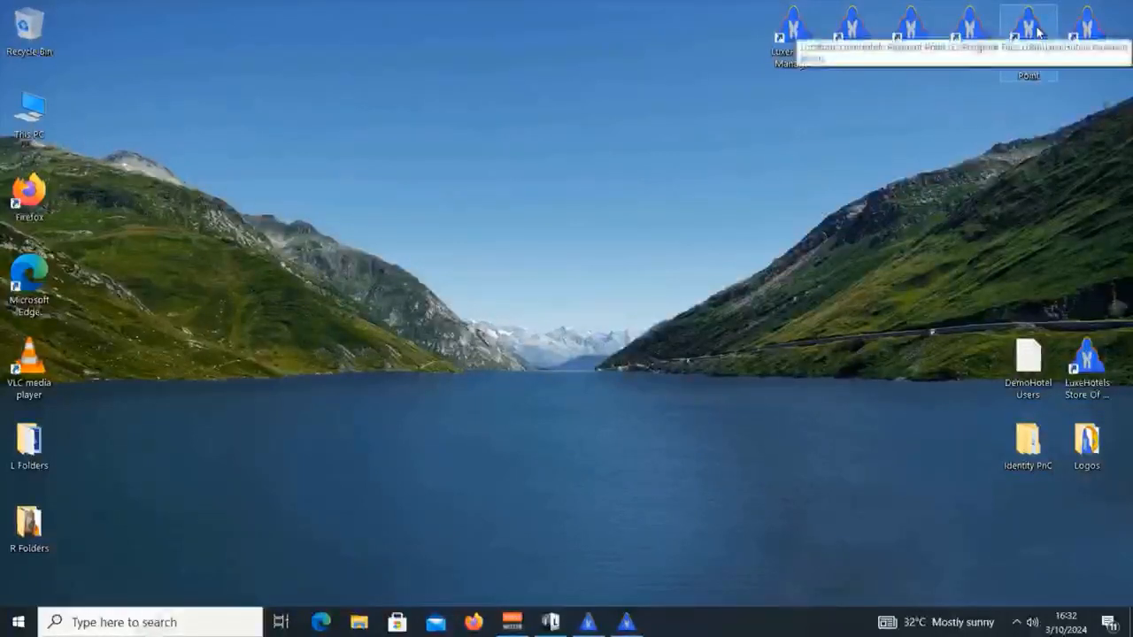
double_click(1037, 33)
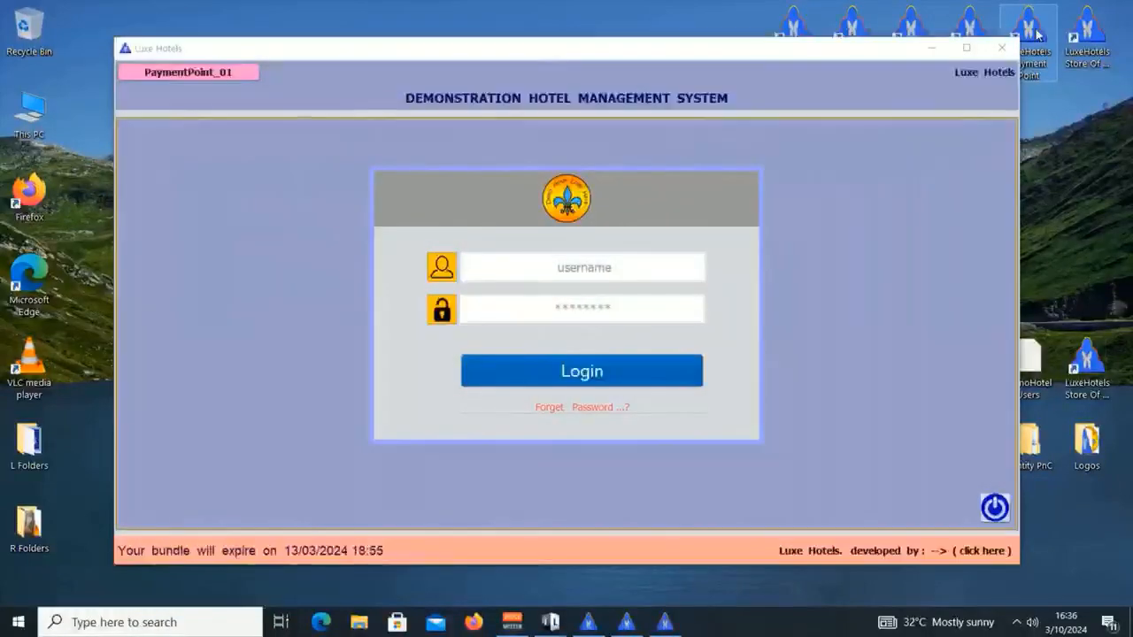
Look up the payment officer's login details in the DemoHotel Users file, then close it.
click(1033, 359)
double_click(1033, 359)
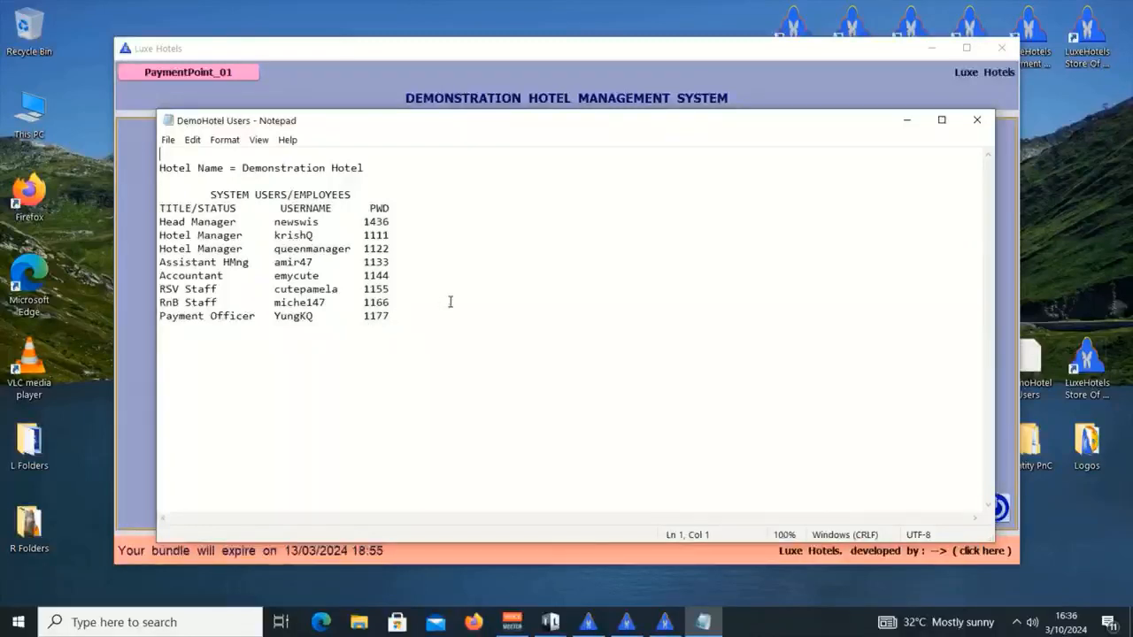
click(989, 113)
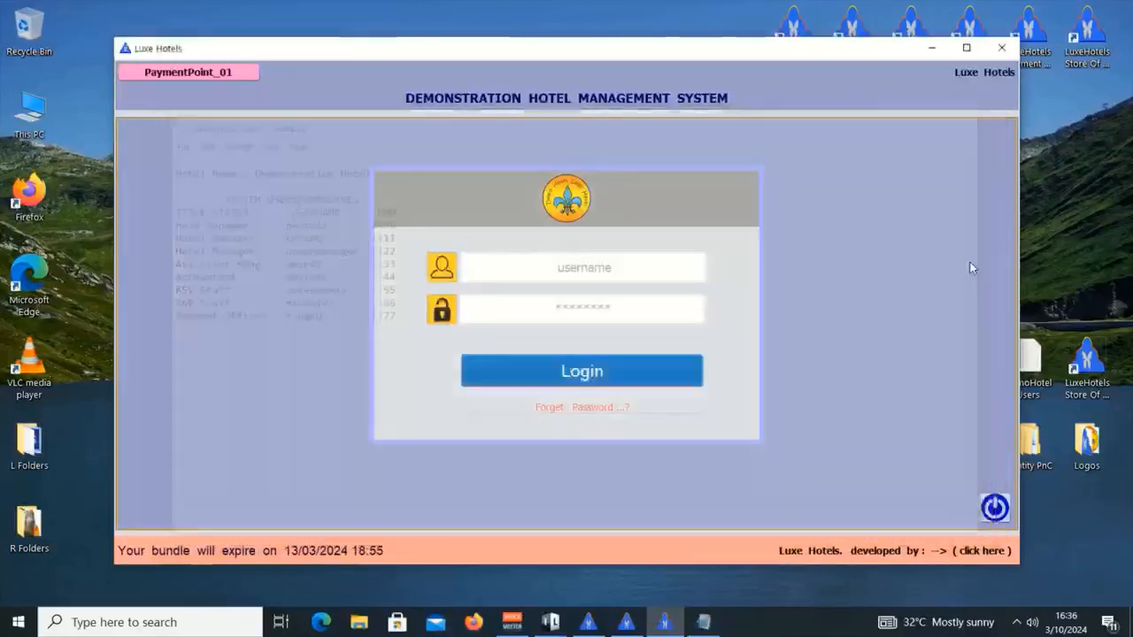
Log in to Payment Point with the payment officer's username and password.
click(564, 263)
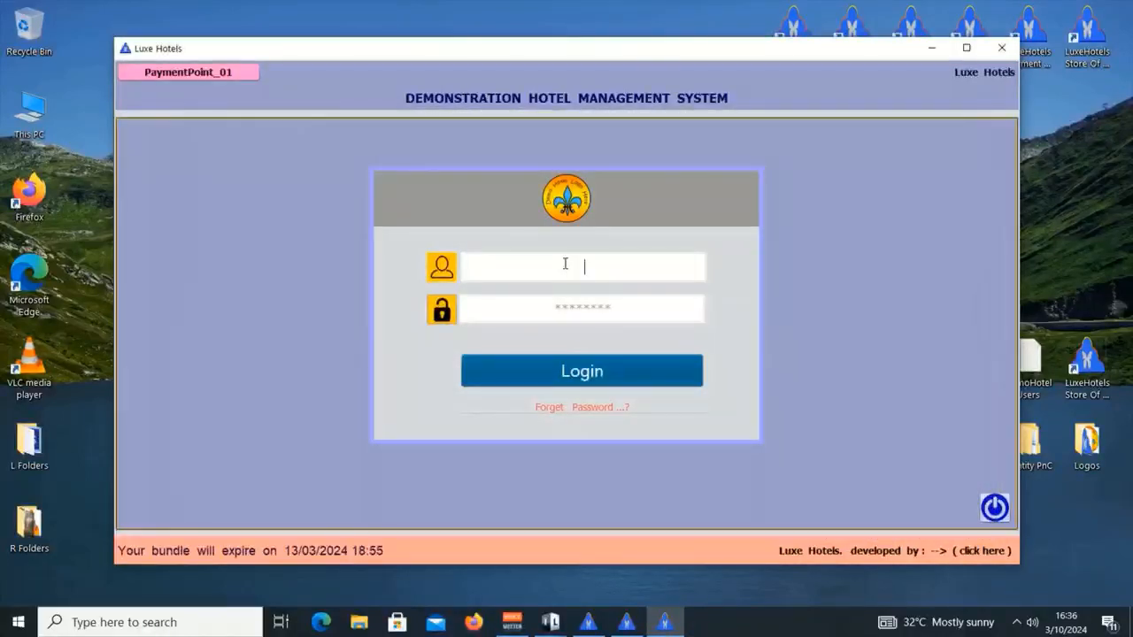
text(yungkq)
key(Tab)
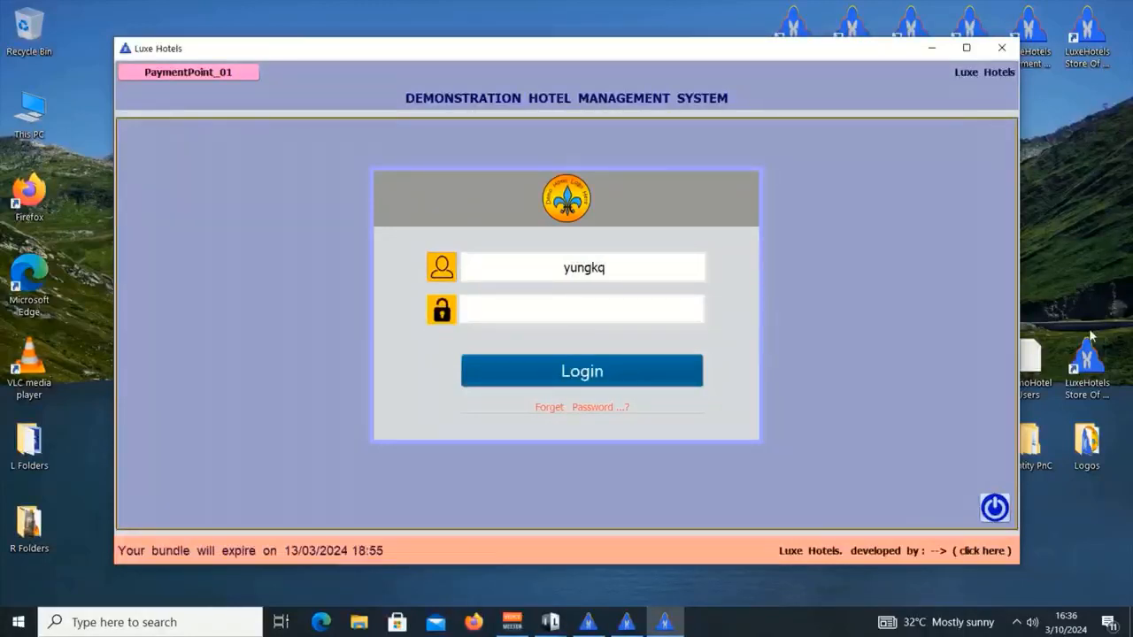
text(**)
key(Return)
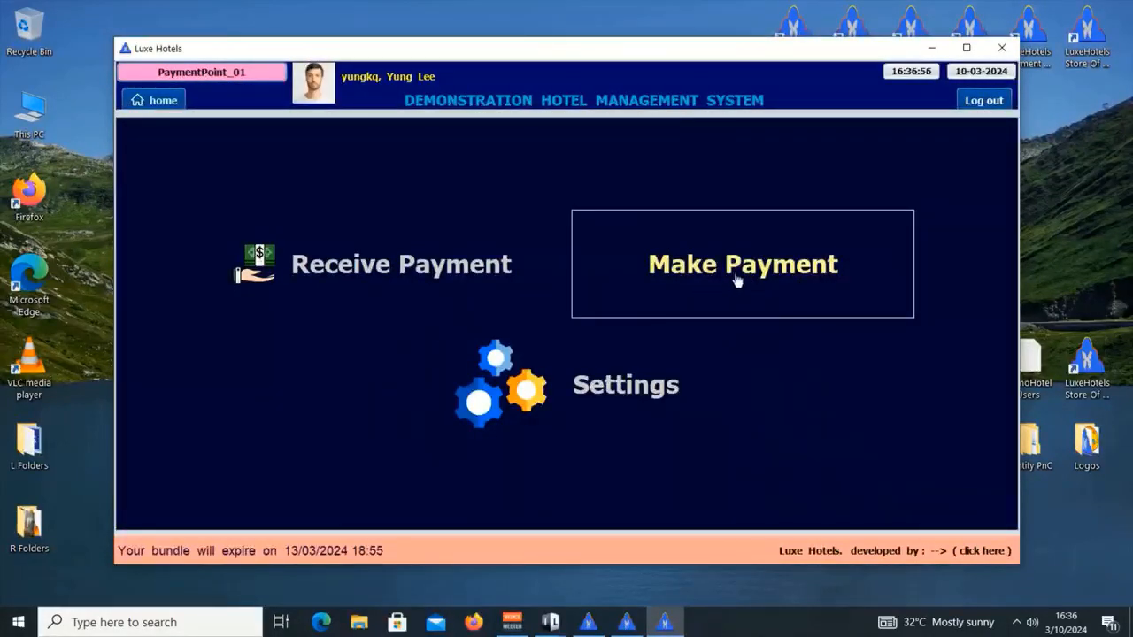
Search the Make Payment section for unpaid payments requested to Payment Point.
click(776, 270)
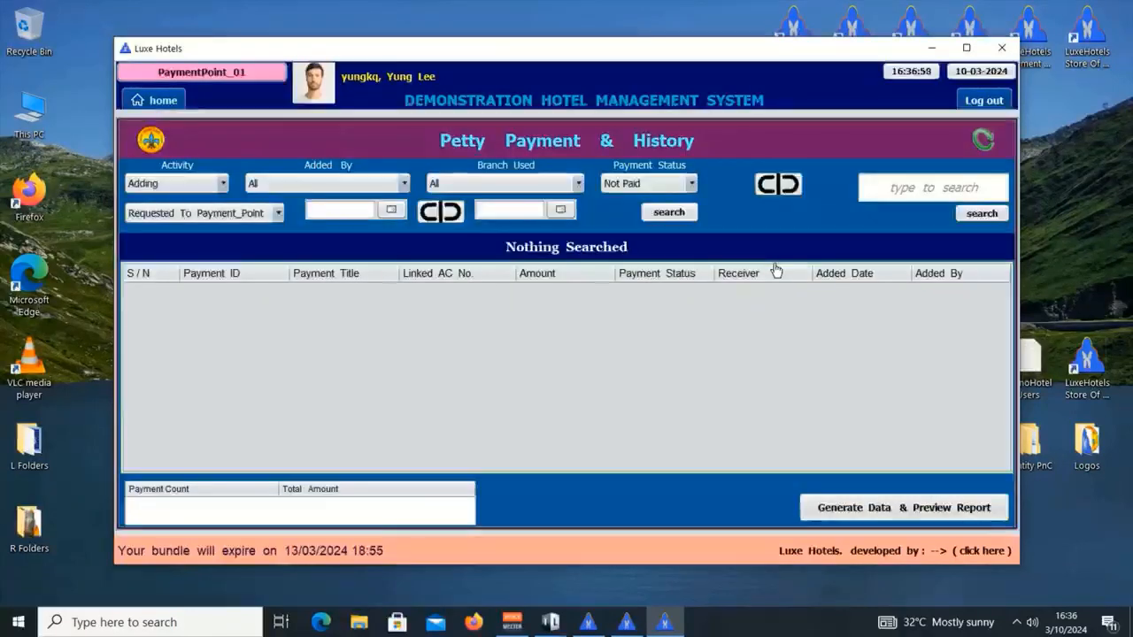
click(934, 185)
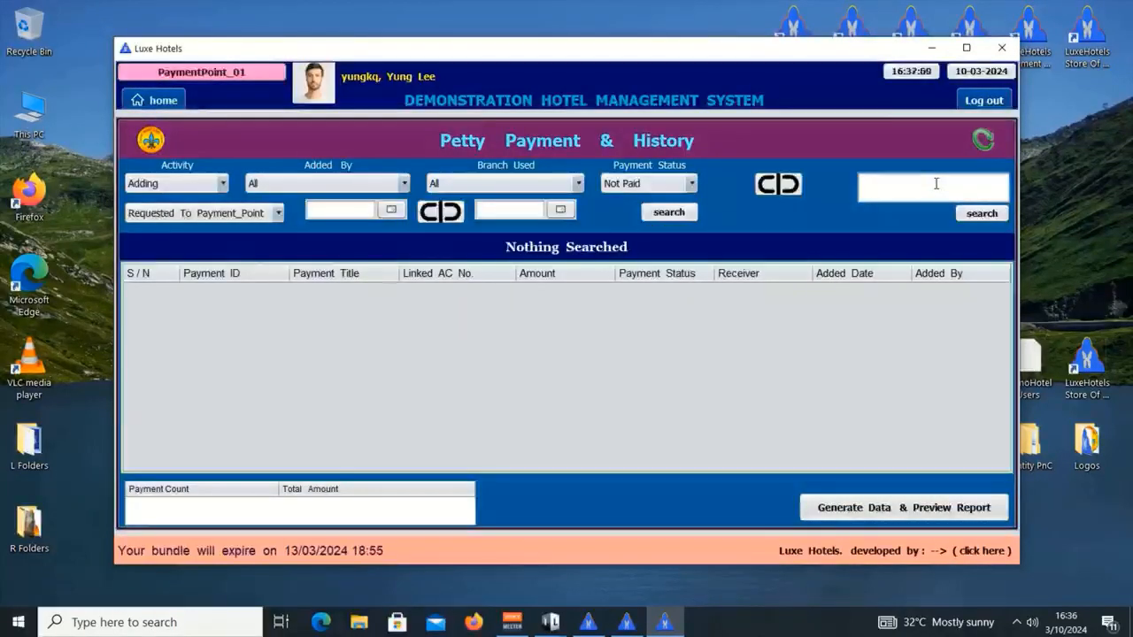
key(Return)
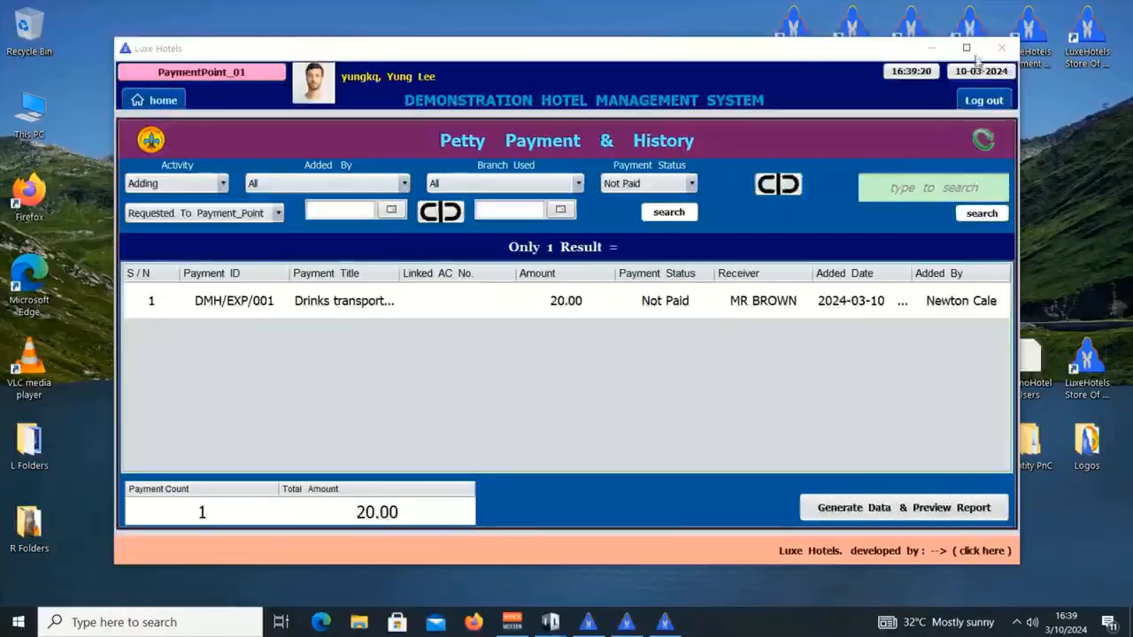
Switch to the Reservation window and search its Cash Out payments for unpaid requests to Reservation.
click(932, 48)
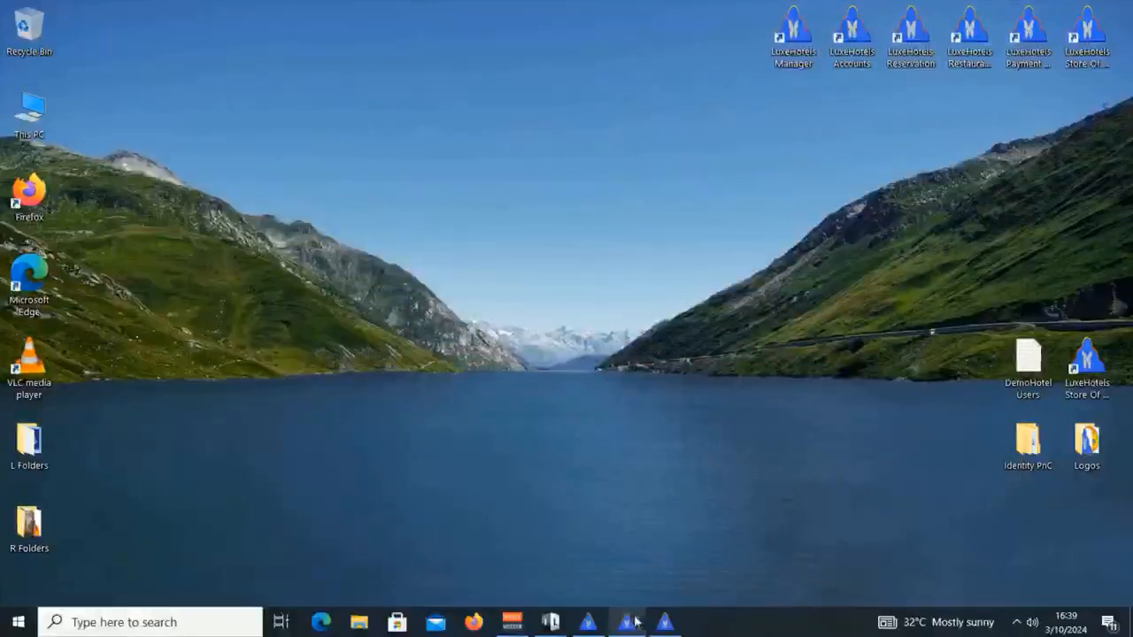
click(635, 623)
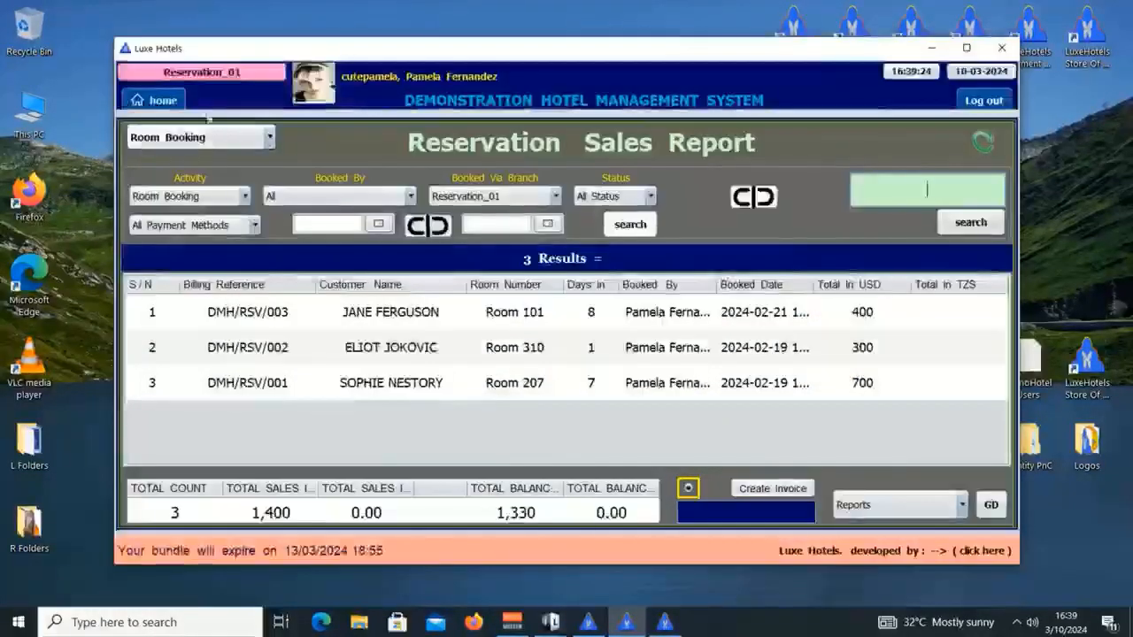
click(159, 100)
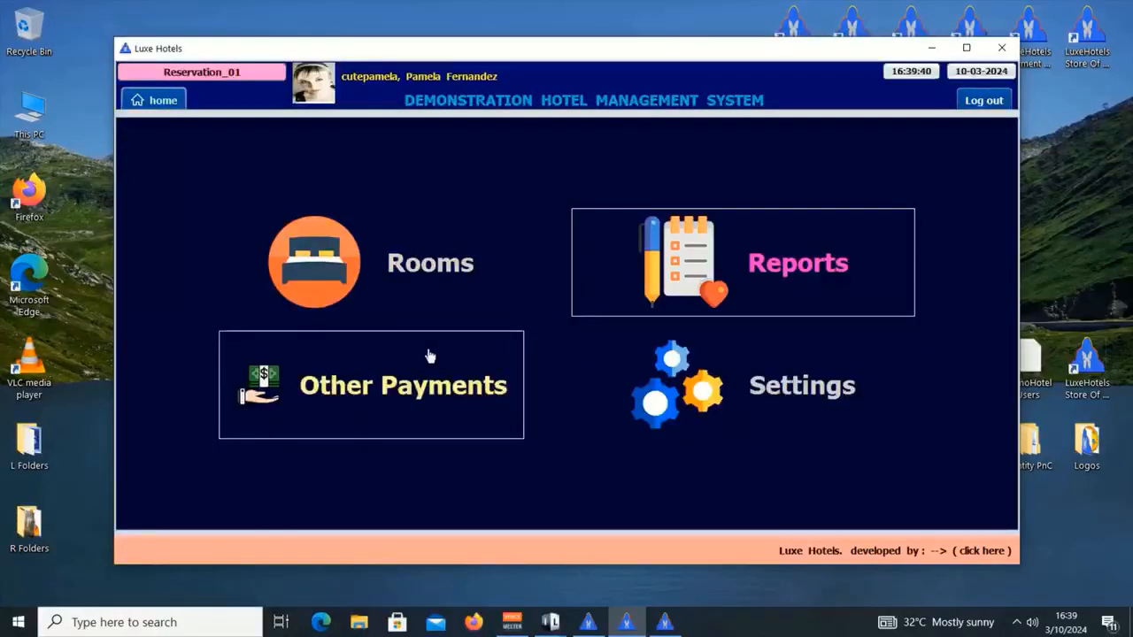
click(387, 402)
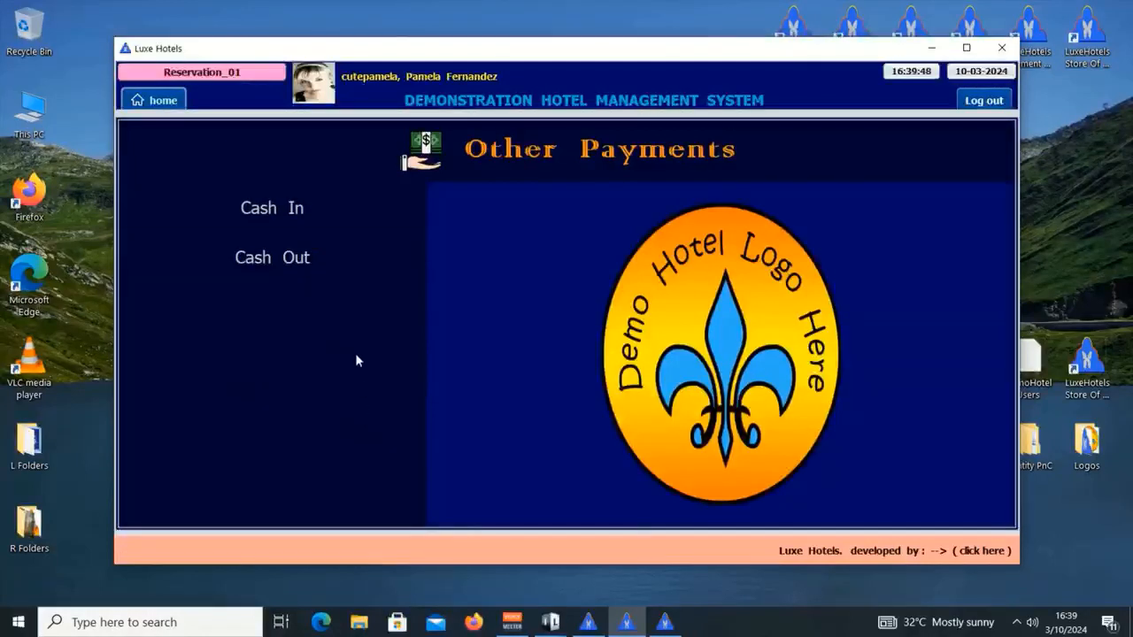
click(296, 259)
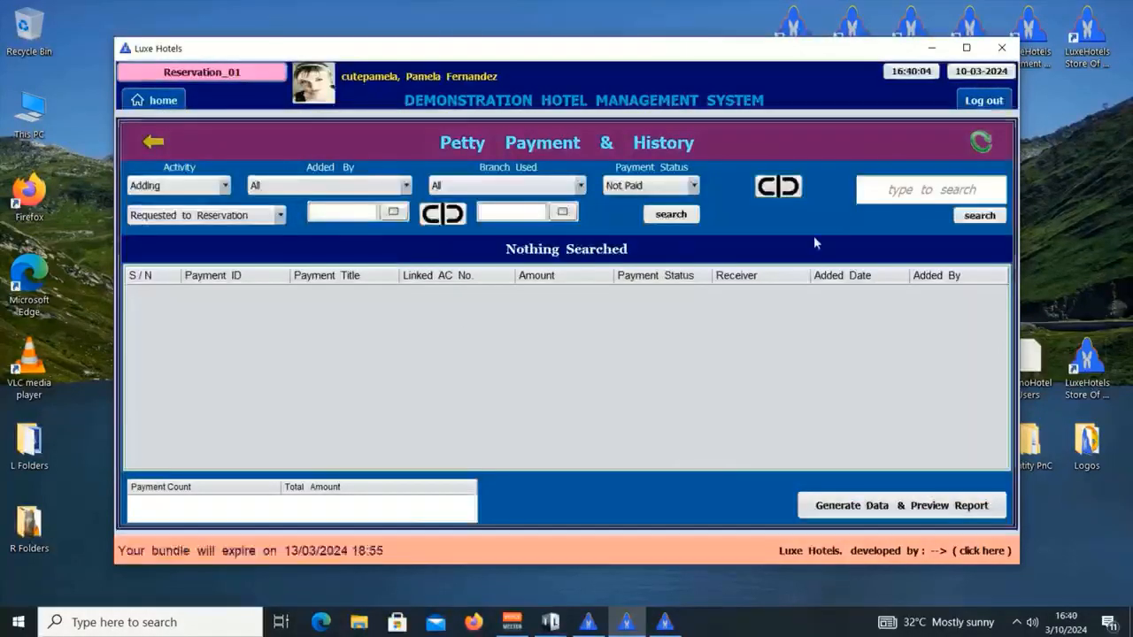
click(930, 188)
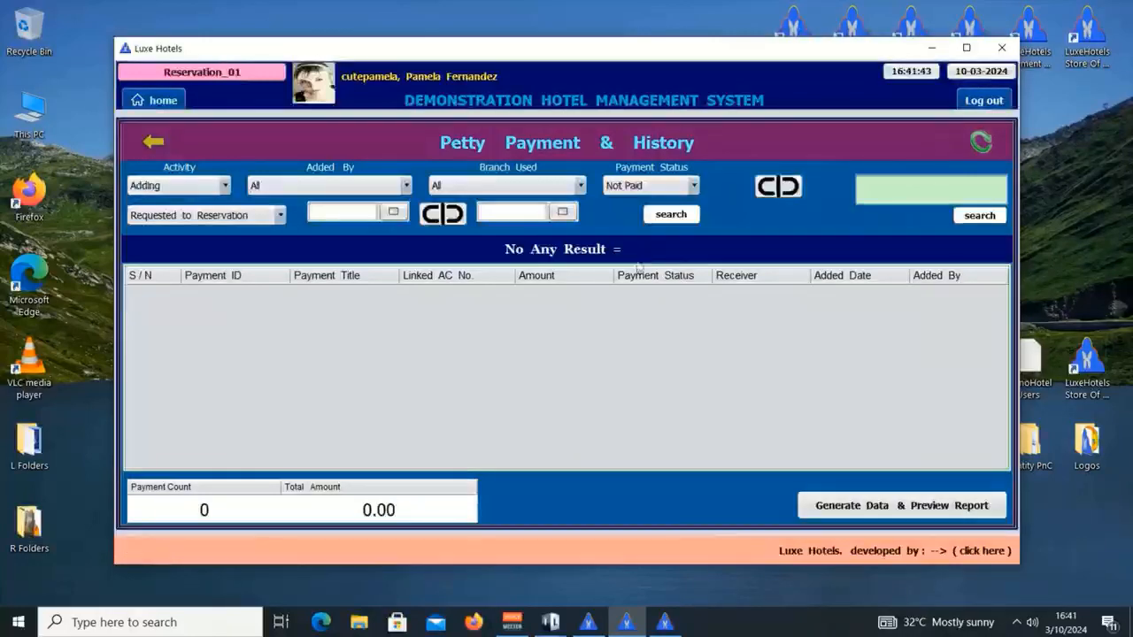
Switch back to the Payment Point window and select the drinks transport payment request.
click(930, 48)
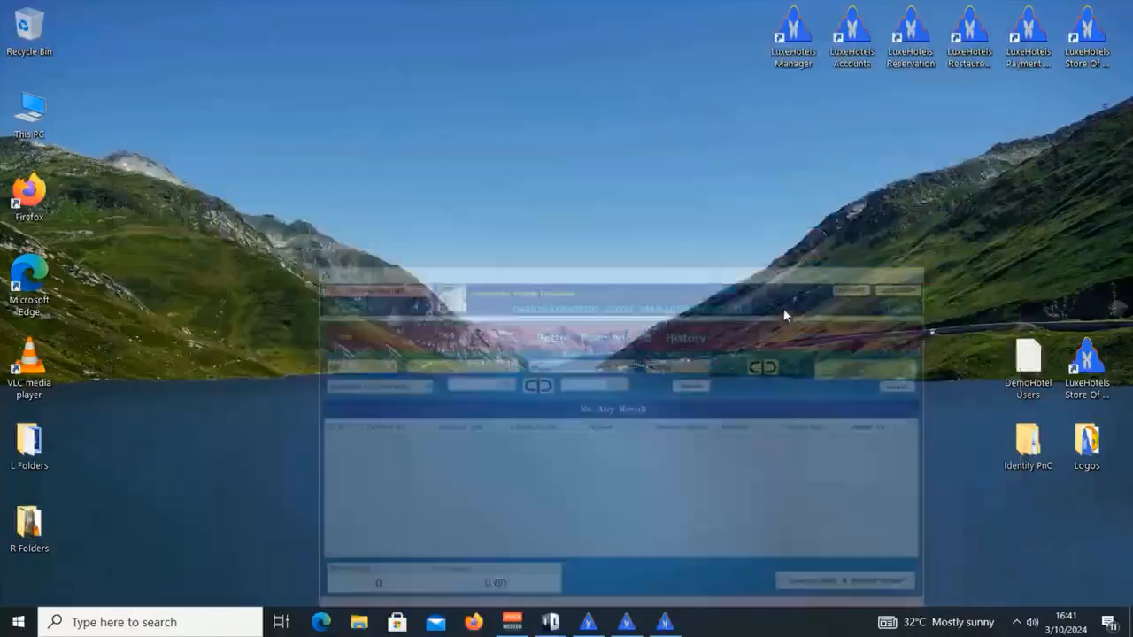
click(665, 620)
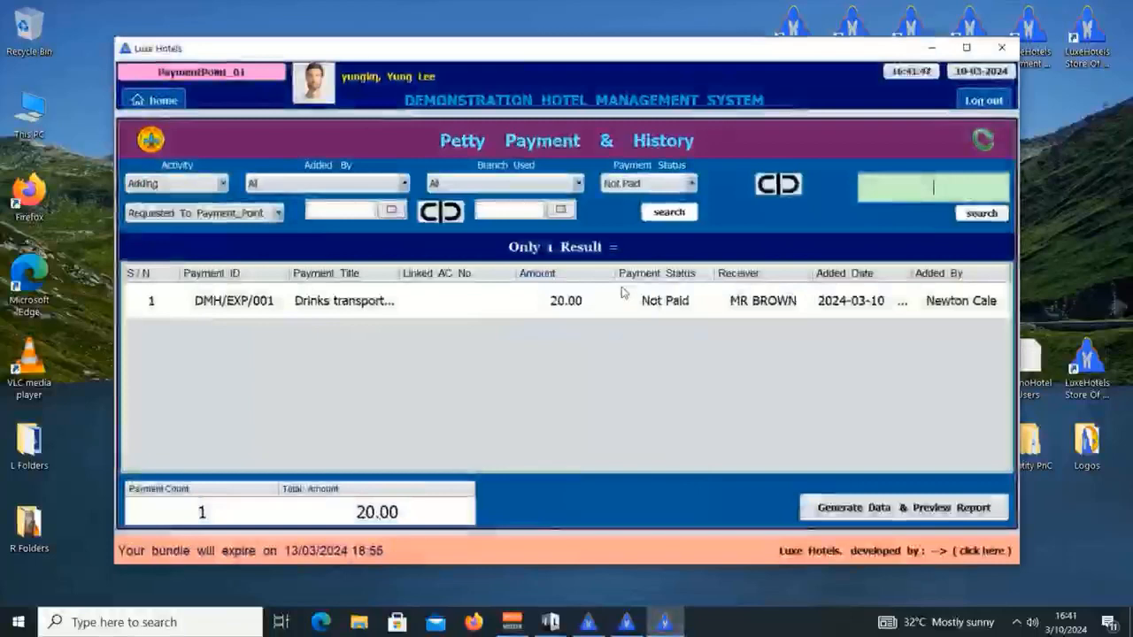
click(546, 302)
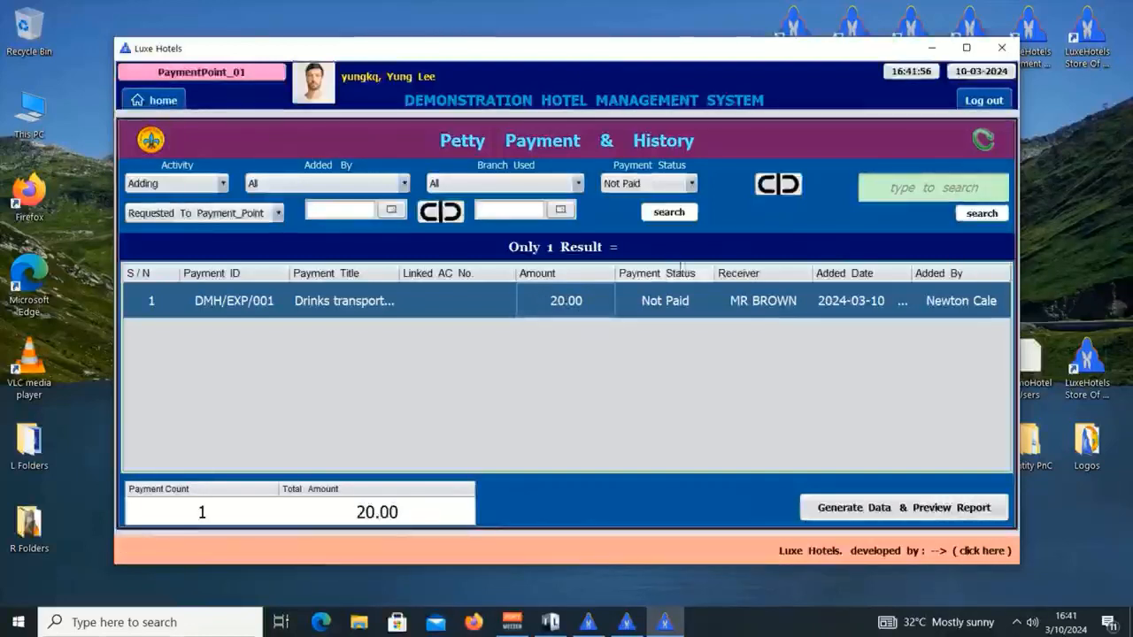
Recheck the Reservation window, then search the Manager window's Expense & Bills payment history across all categories and branches.
click(931, 48)
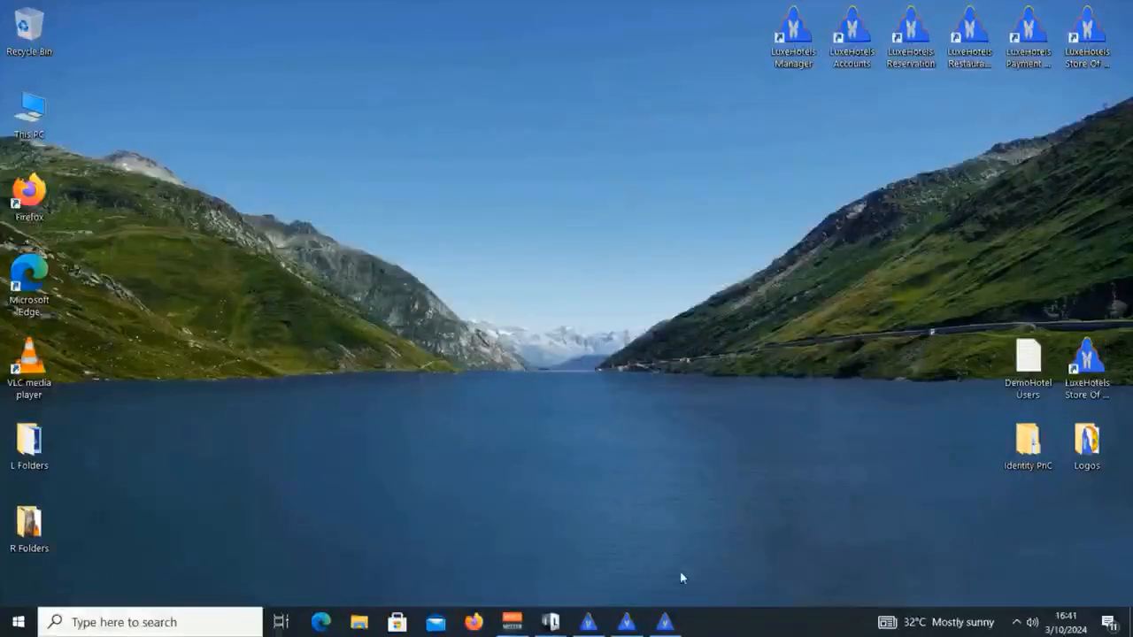
click(634, 624)
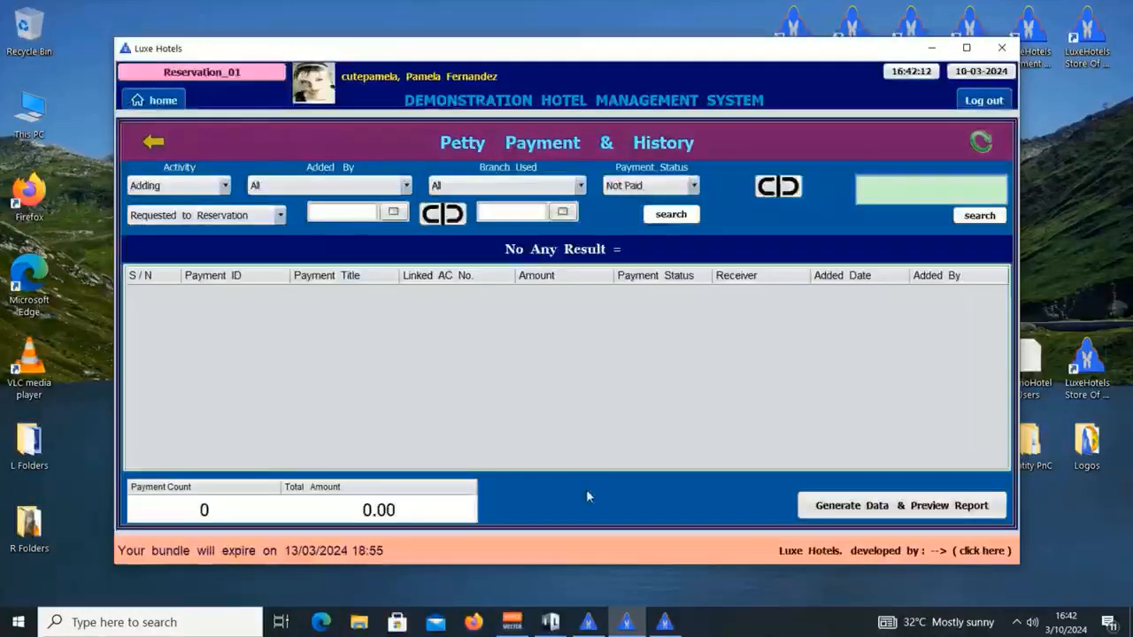
click(589, 622)
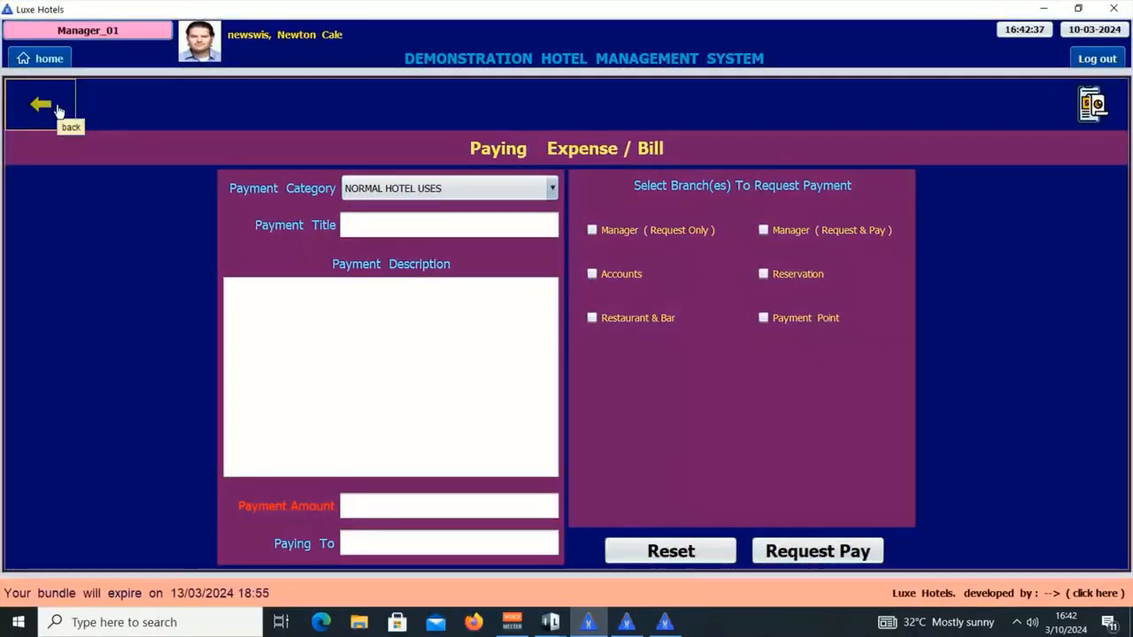
click(57, 109)
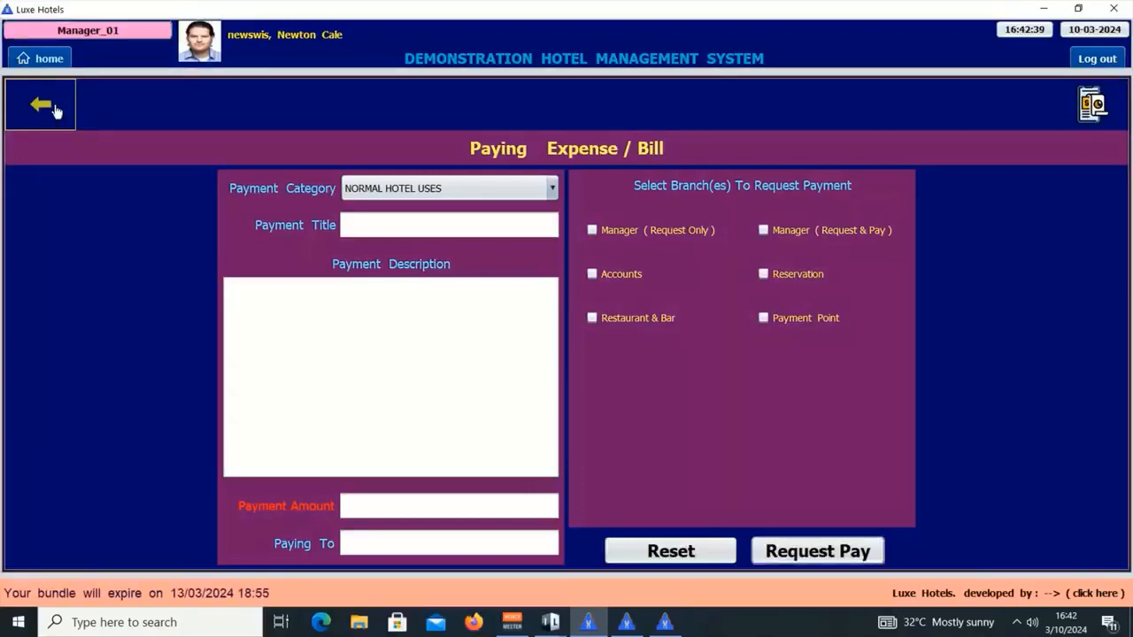
click(190, 221)
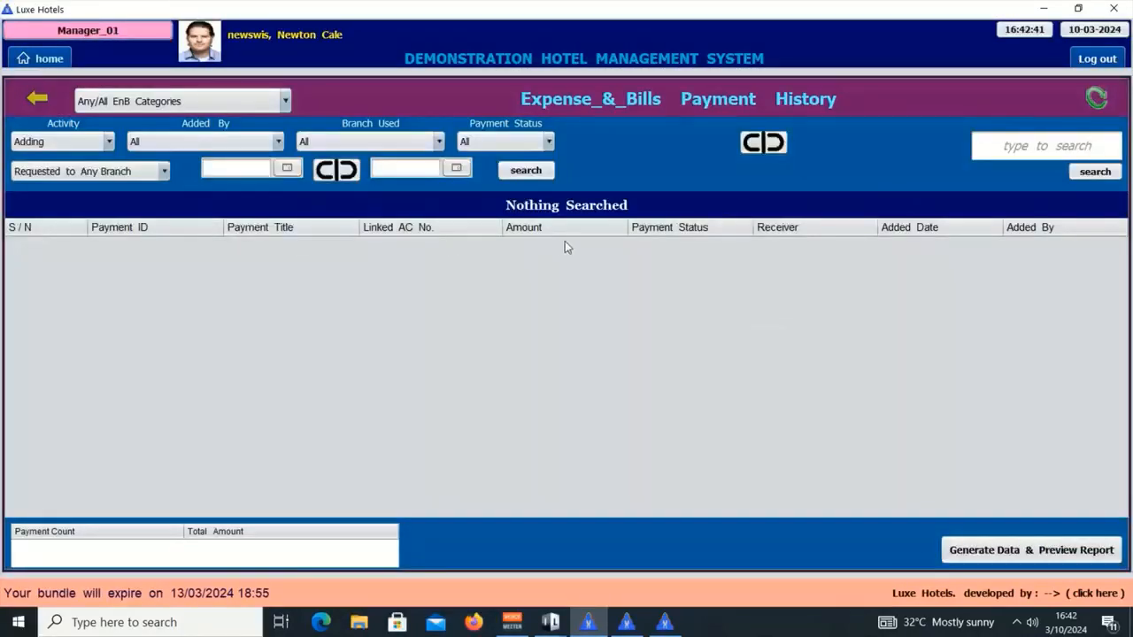
click(1007, 142)
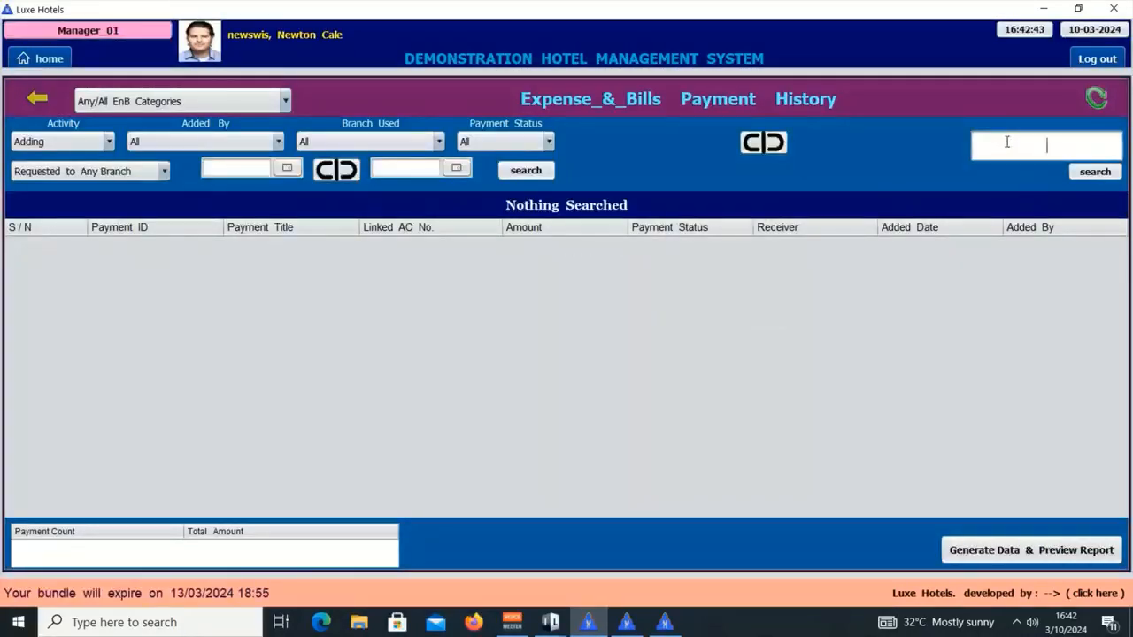
key(Return)
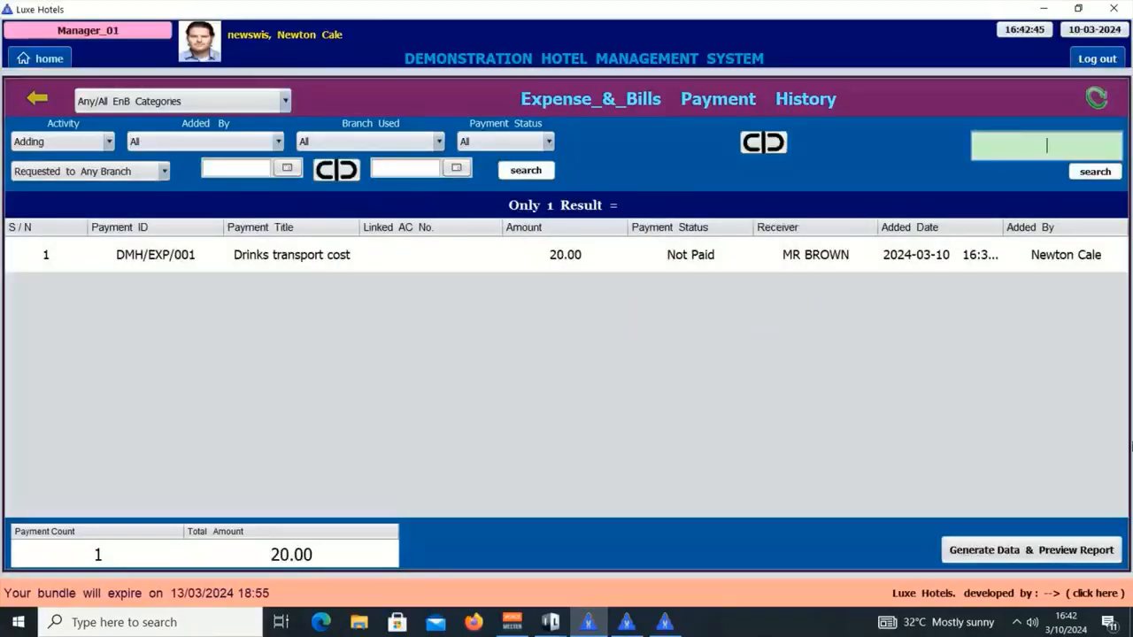
Open the Drinks transport cost record for updating and add Reservation to the branches requested to pay.
double_click(539, 255)
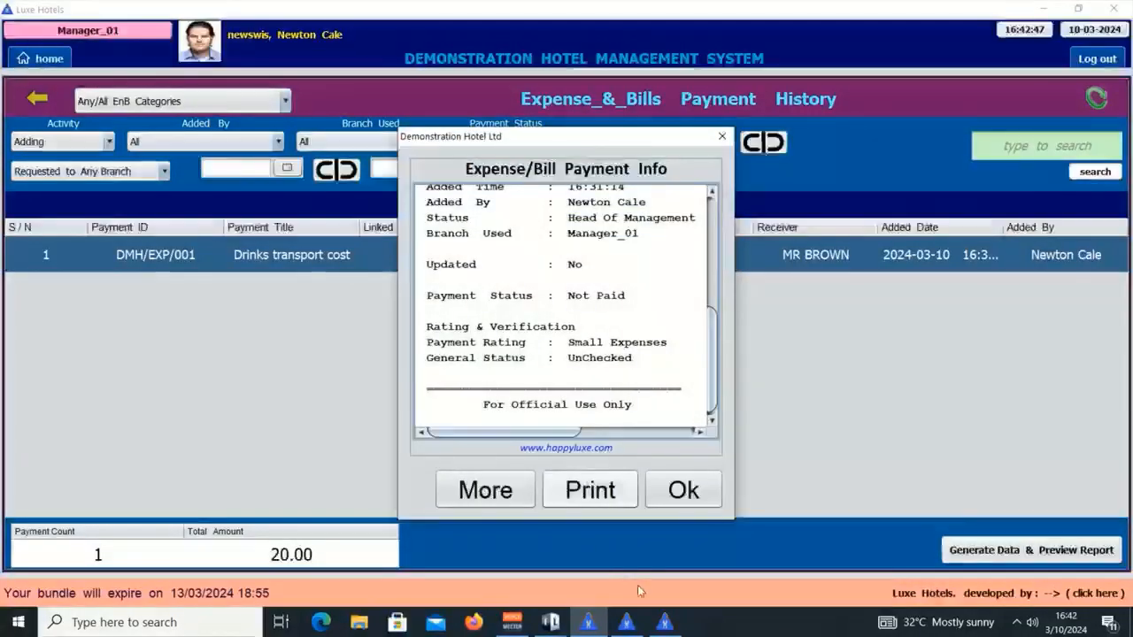
click(484, 490)
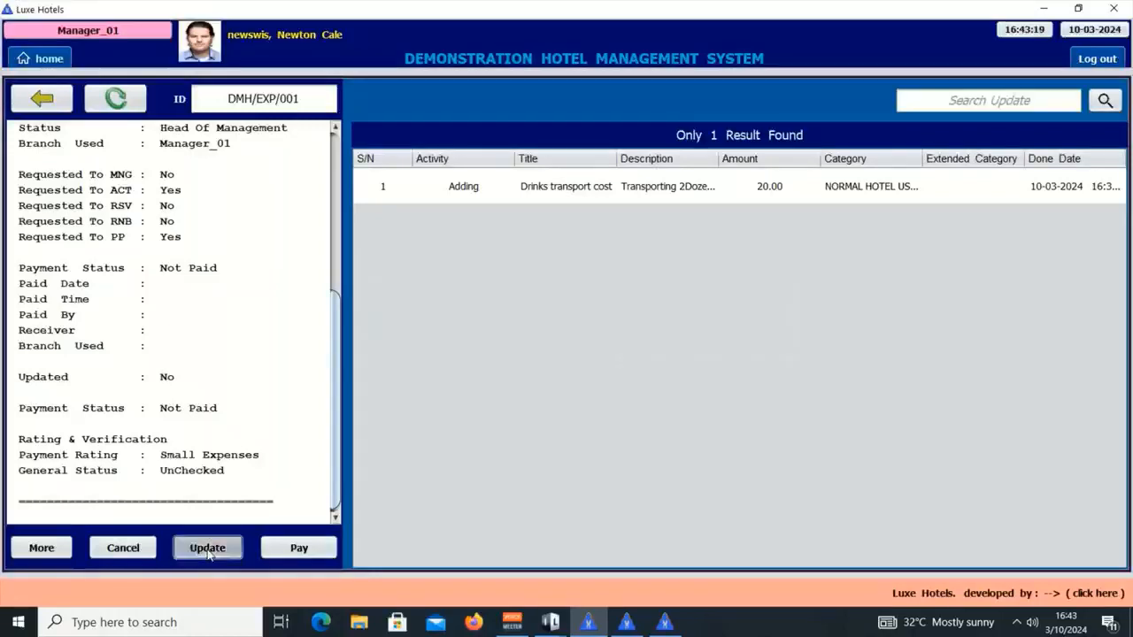
click(207, 548)
click(663, 328)
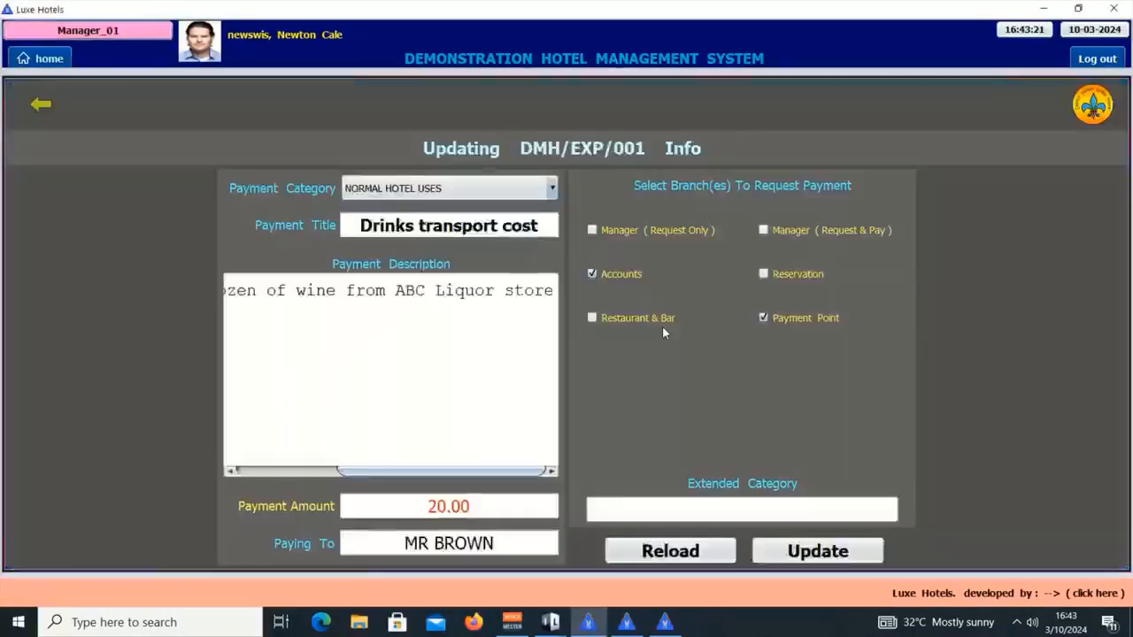
click(763, 274)
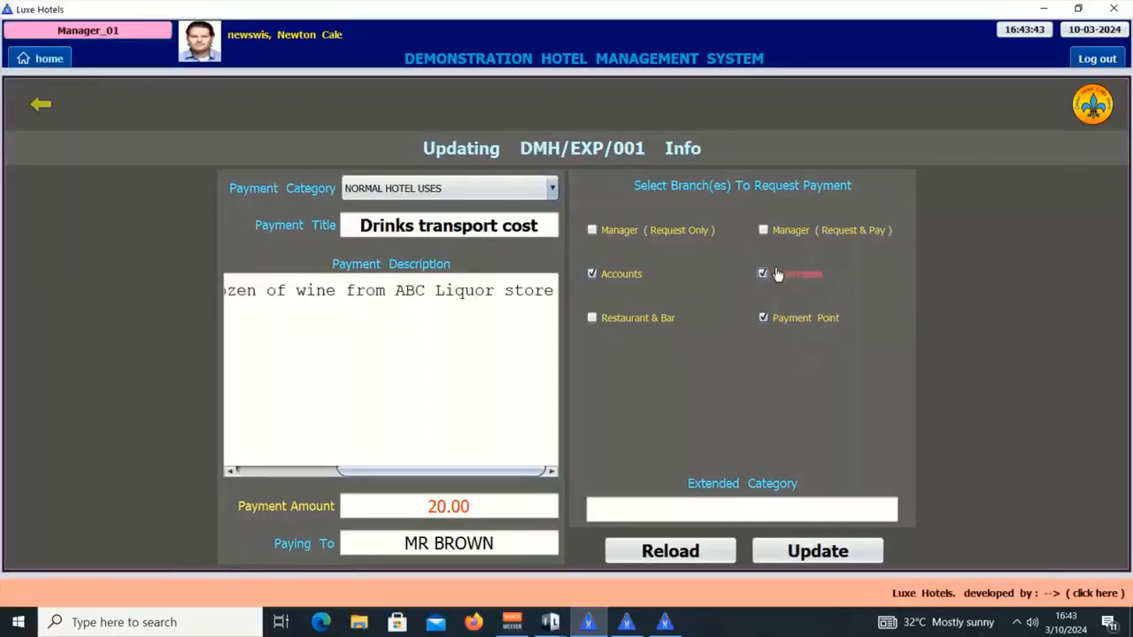
Submit the update that adds Reservation to the Drinks transport cost request, authorising it with the manager's account password.
click(822, 559)
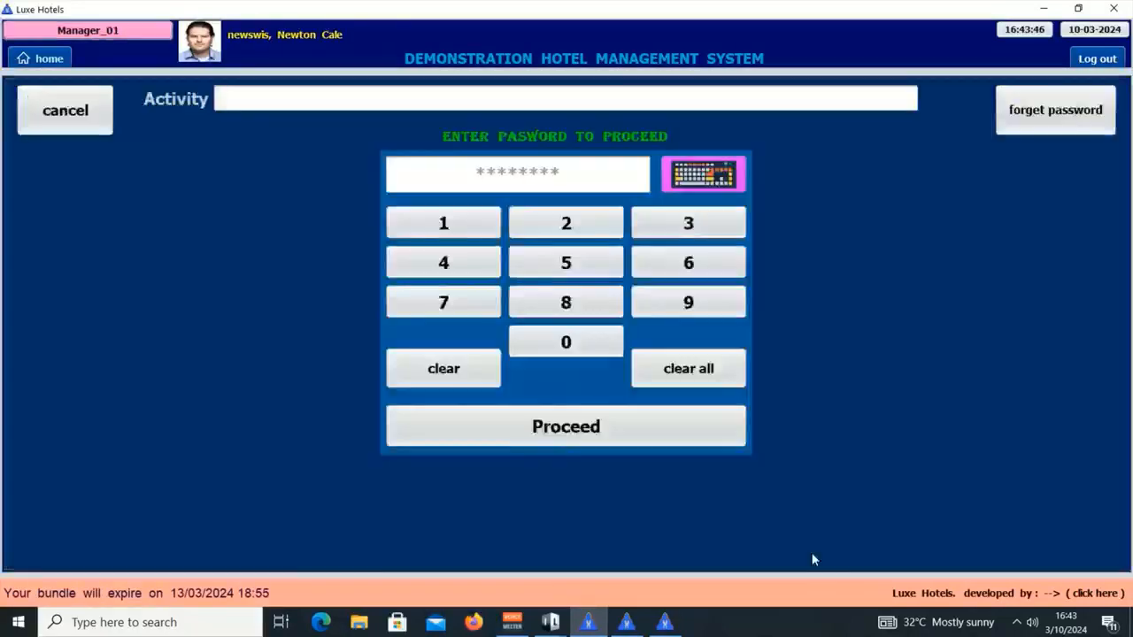
click(477, 226)
click(496, 260)
click(652, 230)
click(683, 295)
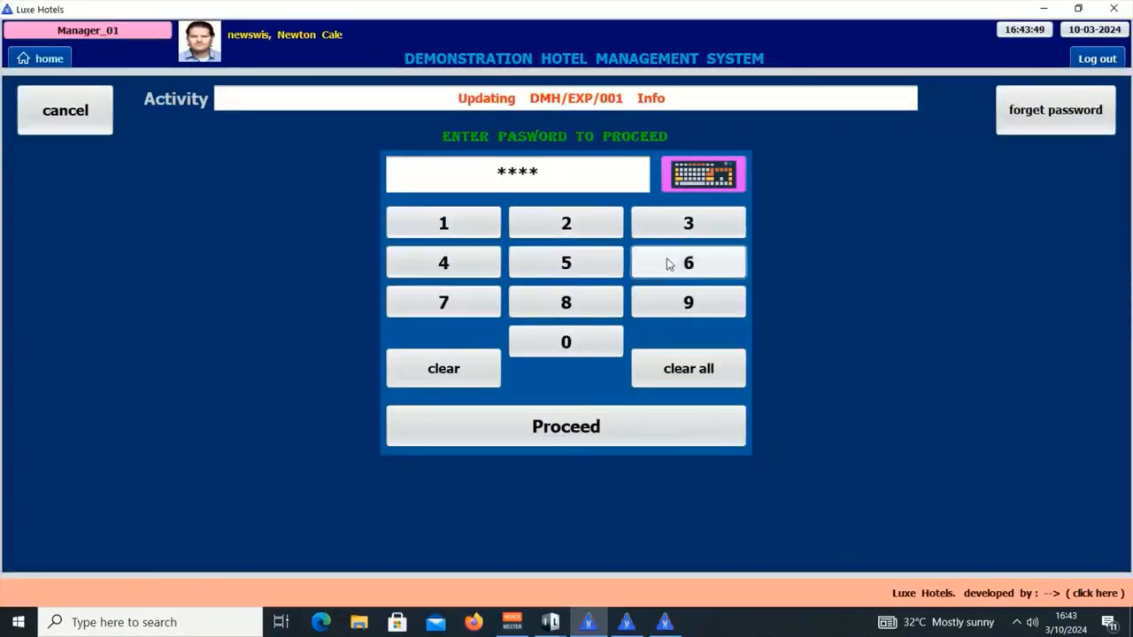
click(582, 426)
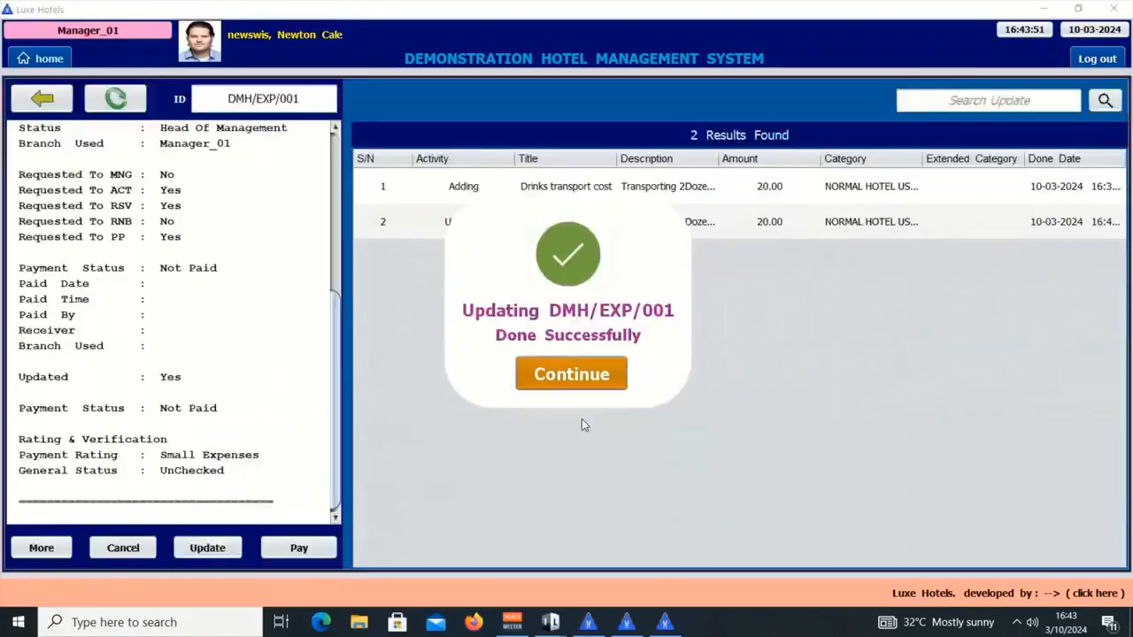
click(575, 375)
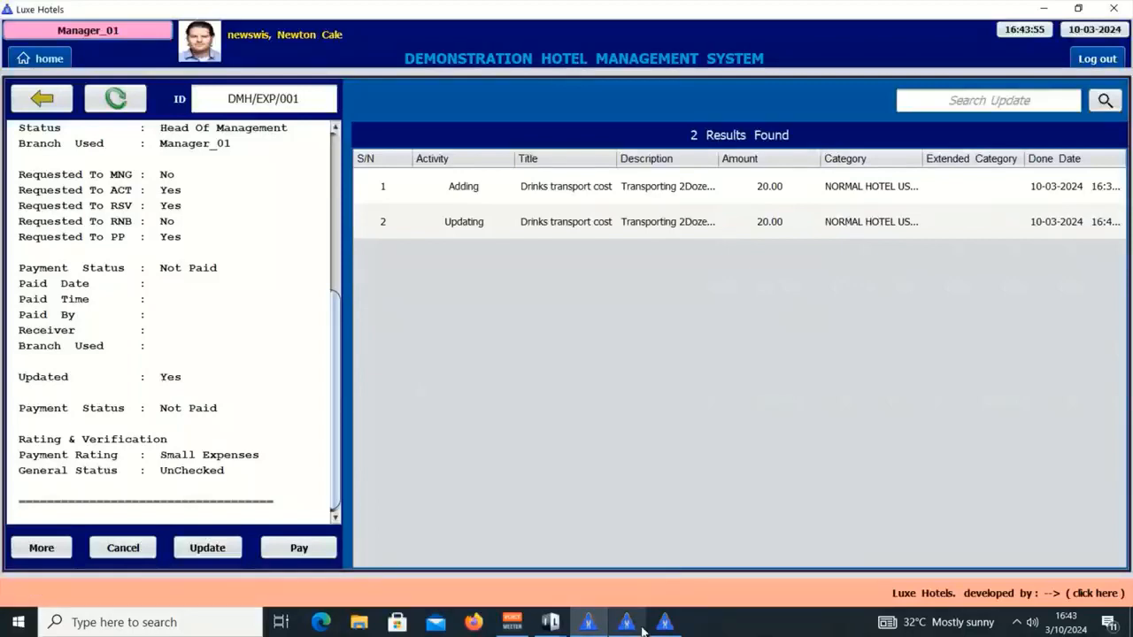
Switch to the Reservation window, search again for unpaid payments requested to Reservation, and select the drinks transport request.
click(1113, 7)
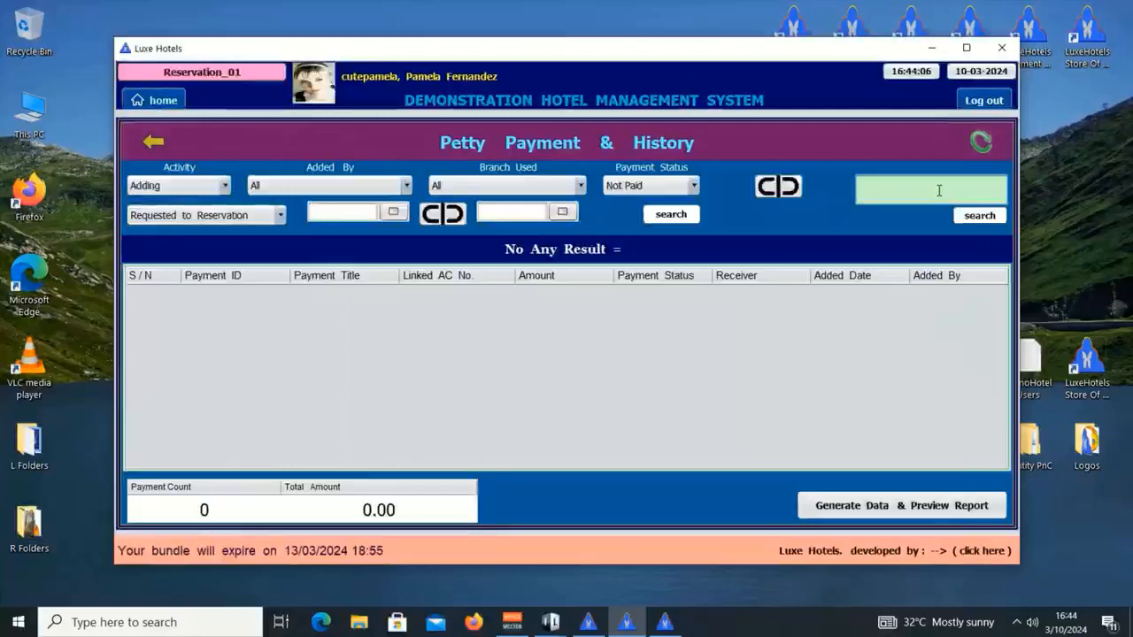
key(Return)
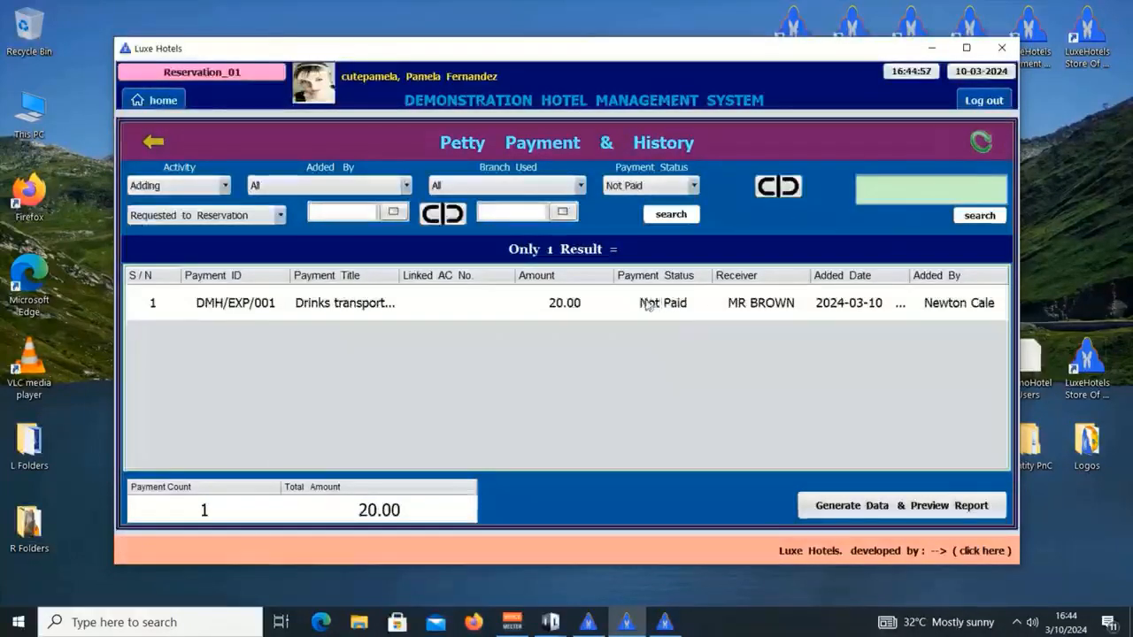
click(620, 303)
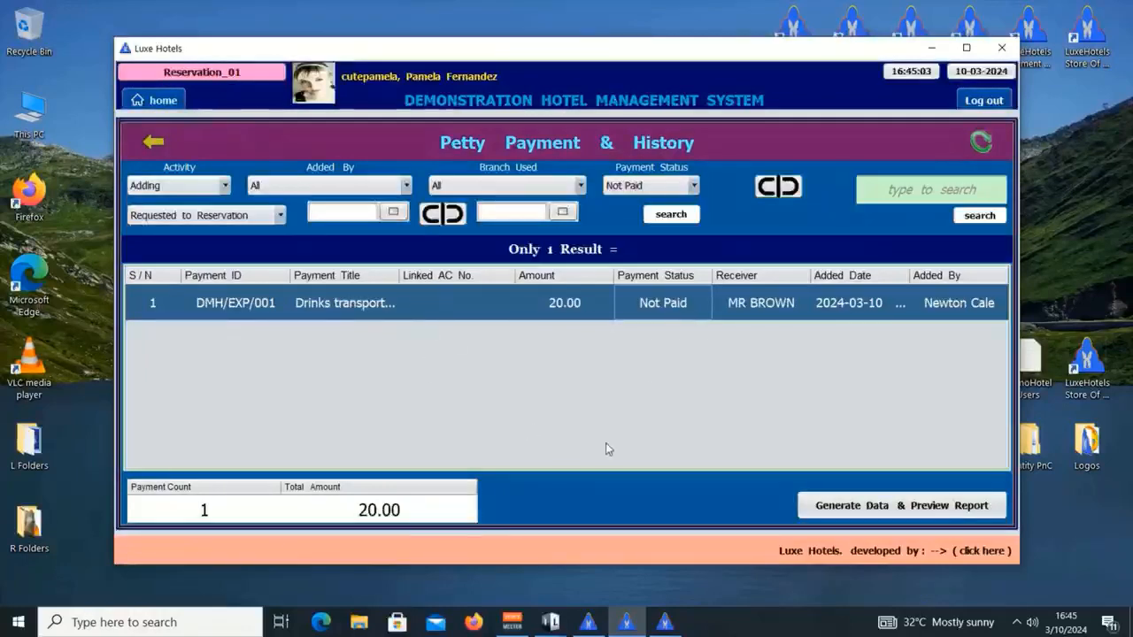
Return to the Manager window, open the record's other details for updating, and remove Reservation from the branches requested to pay.
click(587, 620)
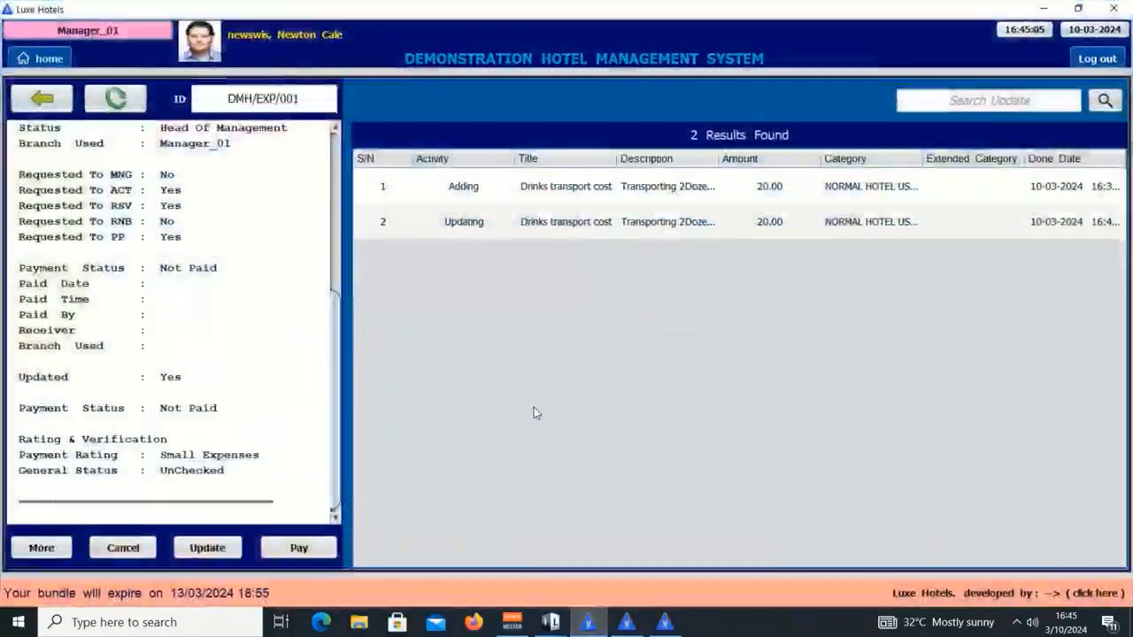
click(210, 548)
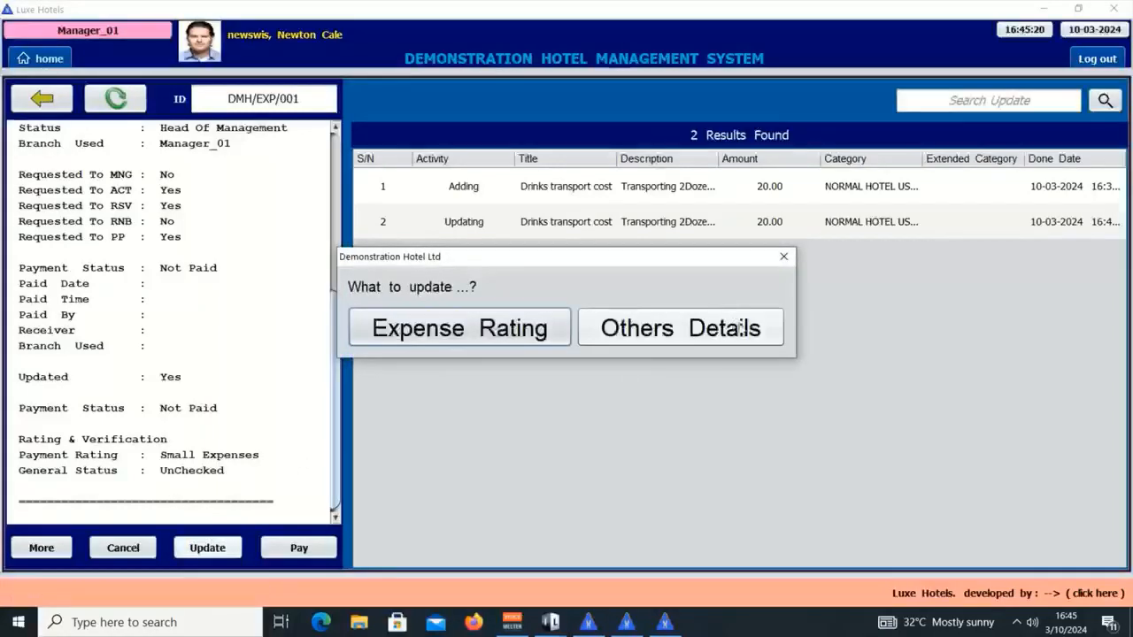
click(735, 325)
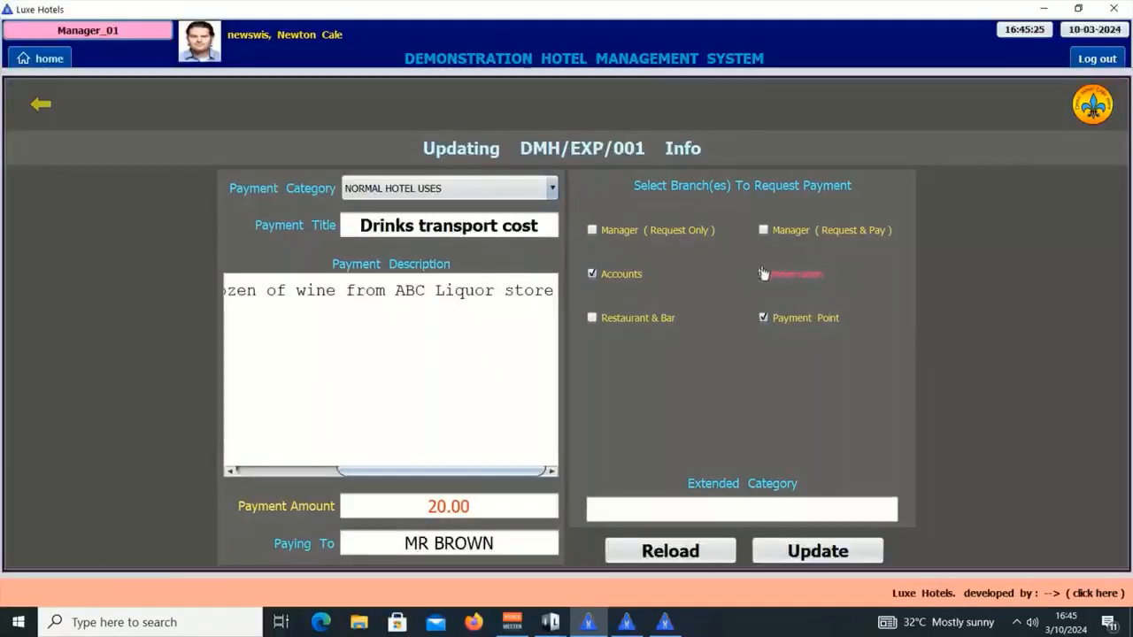
click(785, 277)
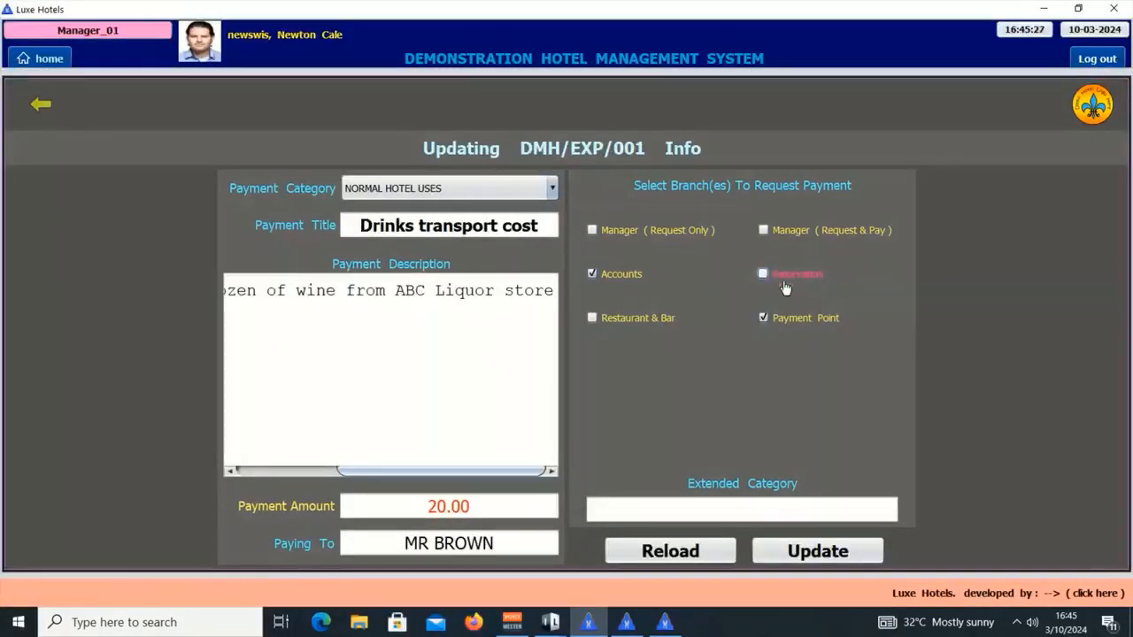
Submit the update that removes Reservation from the request, entering the manager's account password to authorise it.
click(828, 560)
click(445, 222)
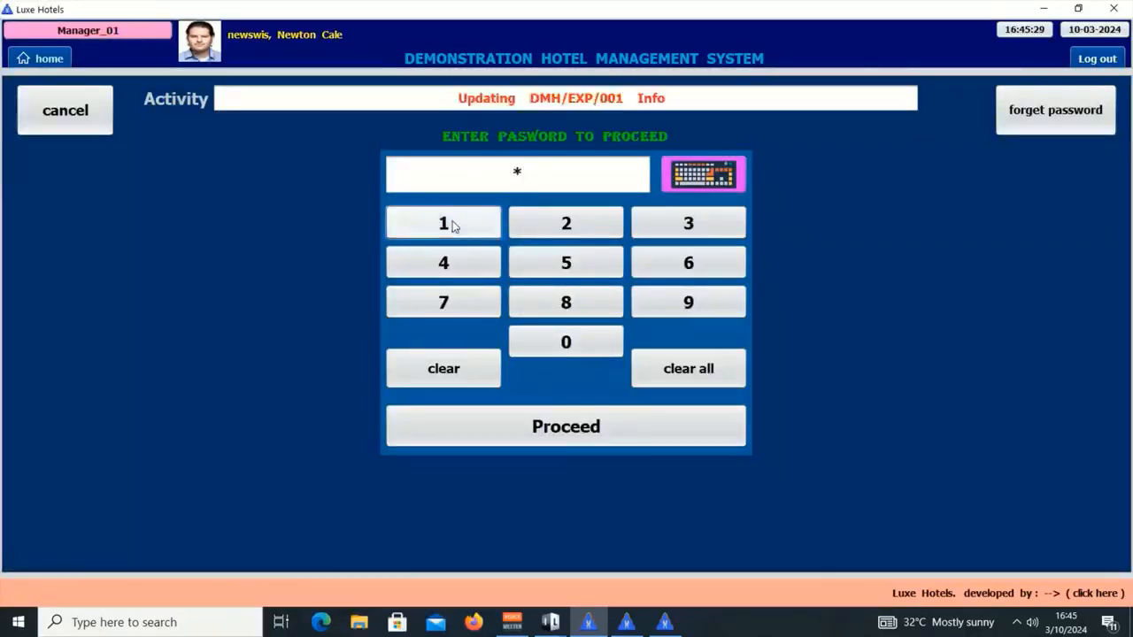
click(464, 265)
click(708, 221)
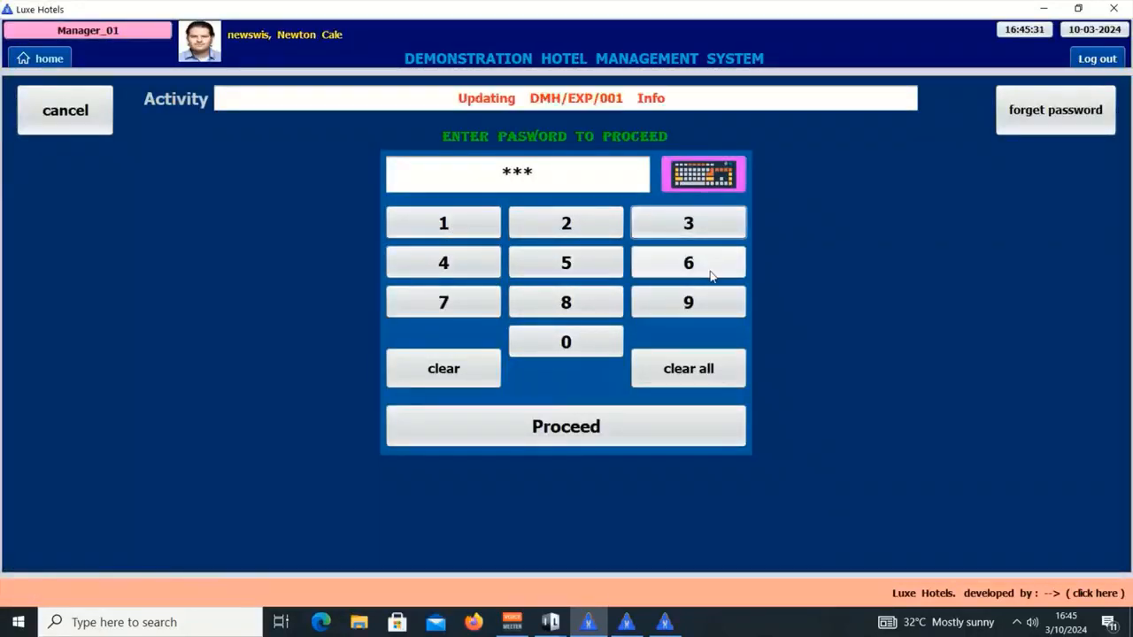
click(708, 263)
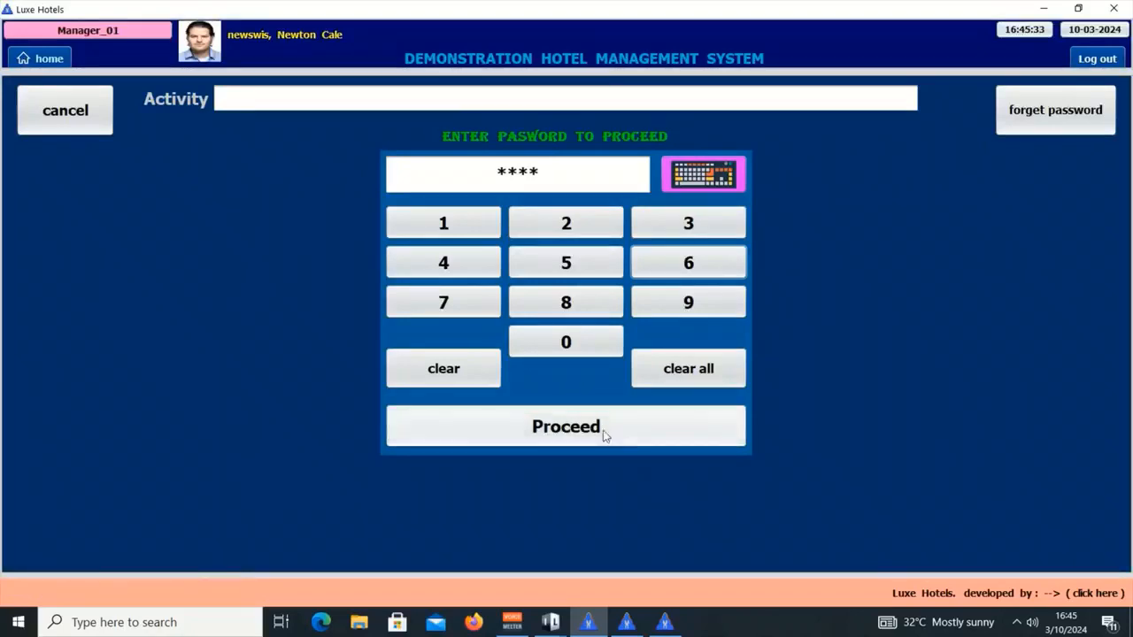
click(603, 432)
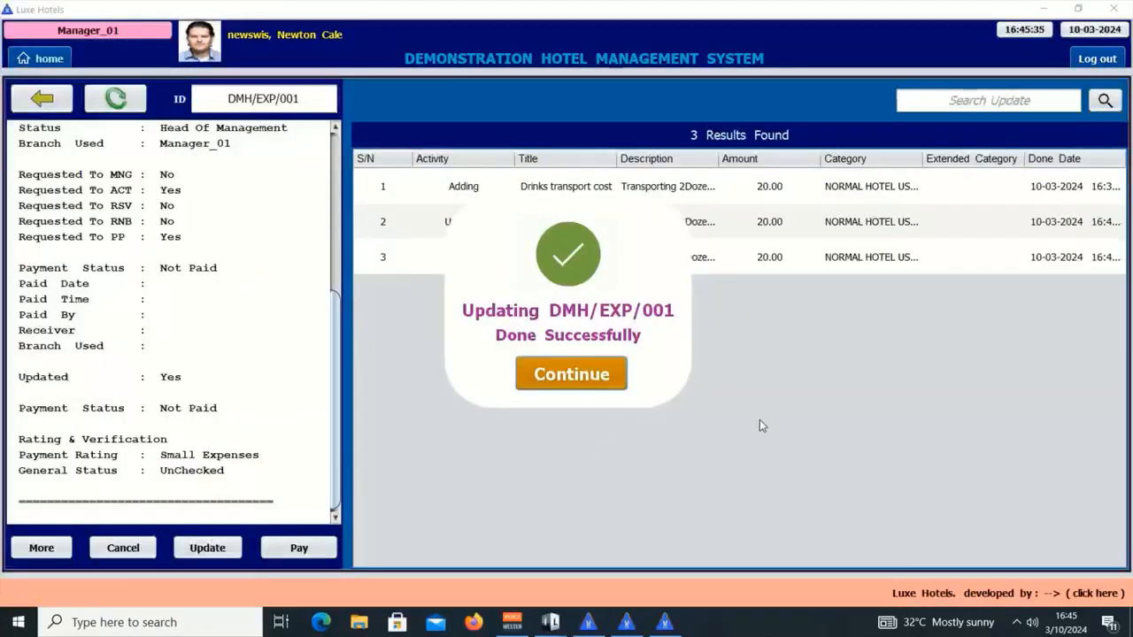
Switch to the Reservation window, repeat the search for unpaid payments requested to Reservation, and minimize the window.
click(626, 623)
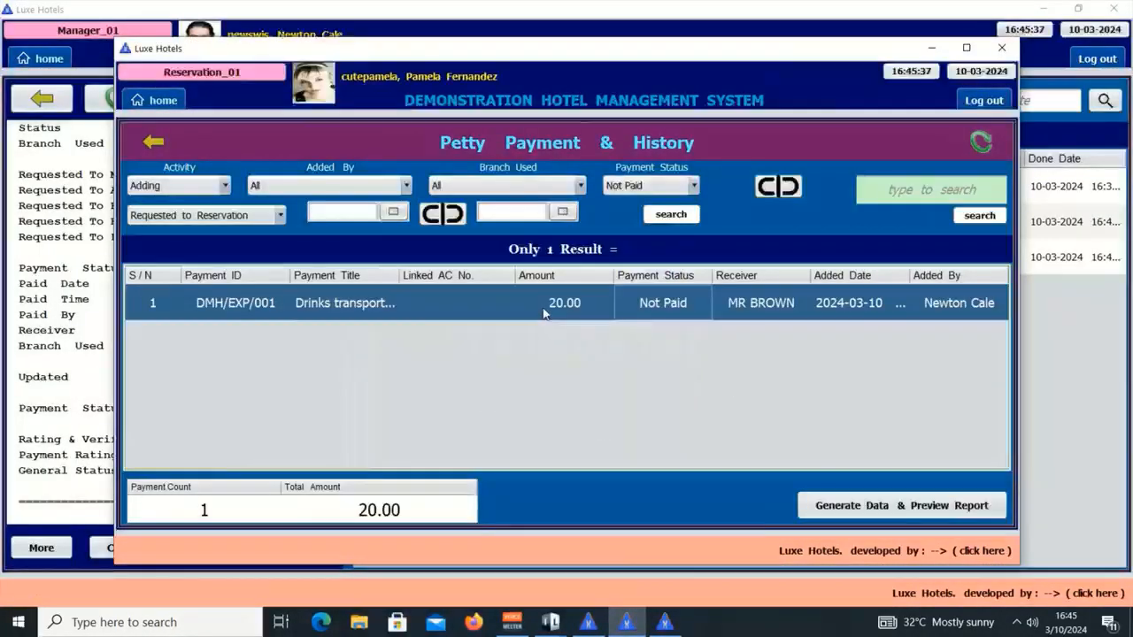
click(964, 195)
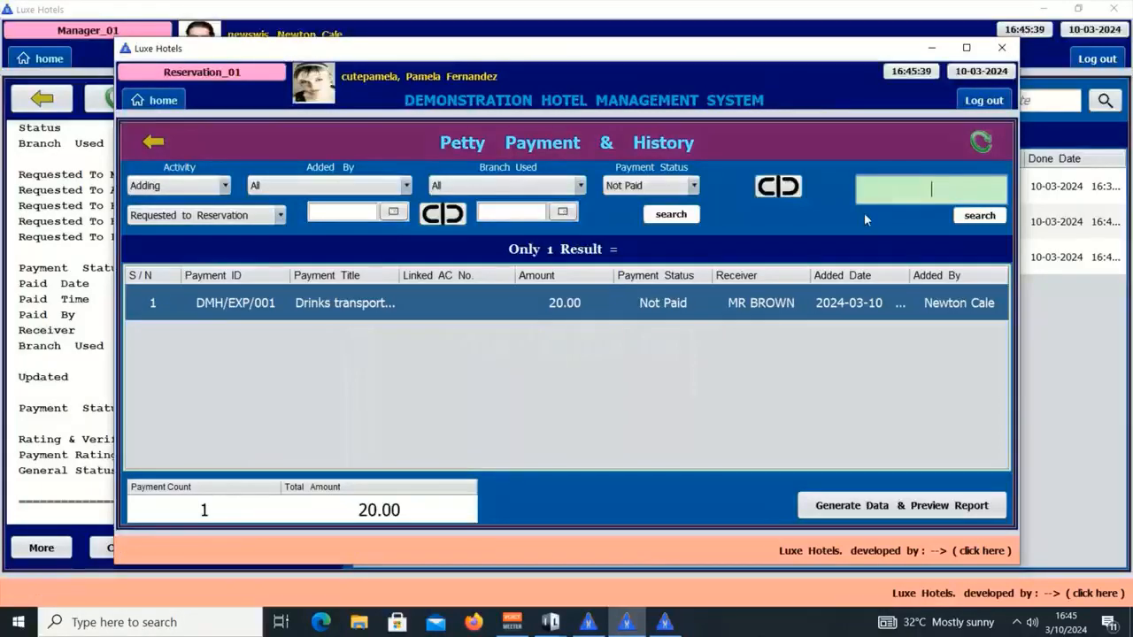
key(Return)
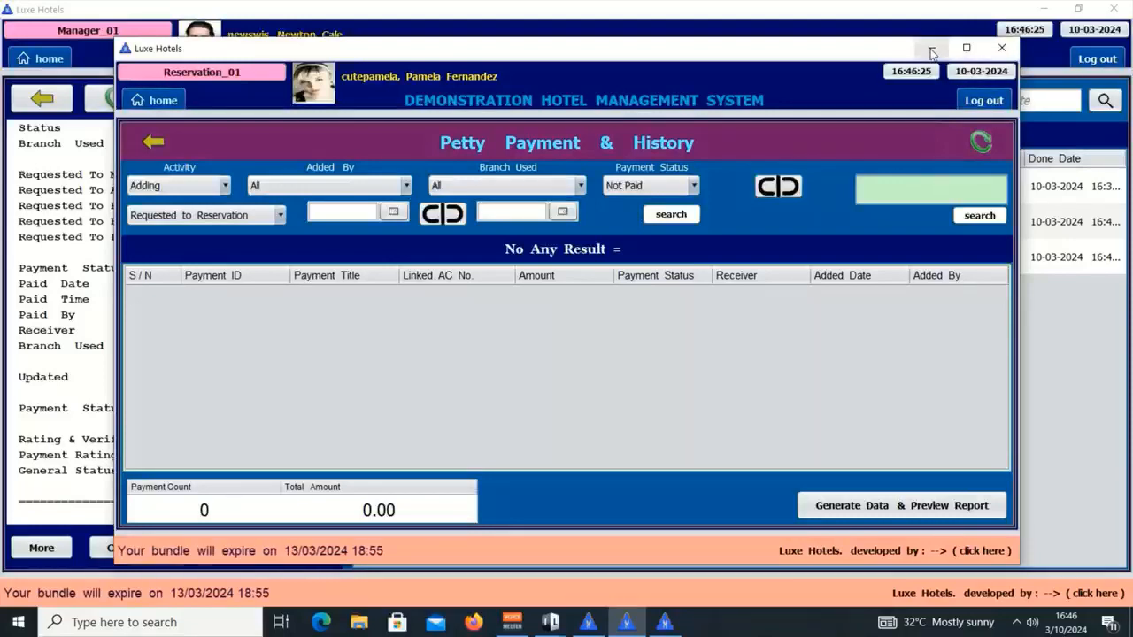
click(931, 50)
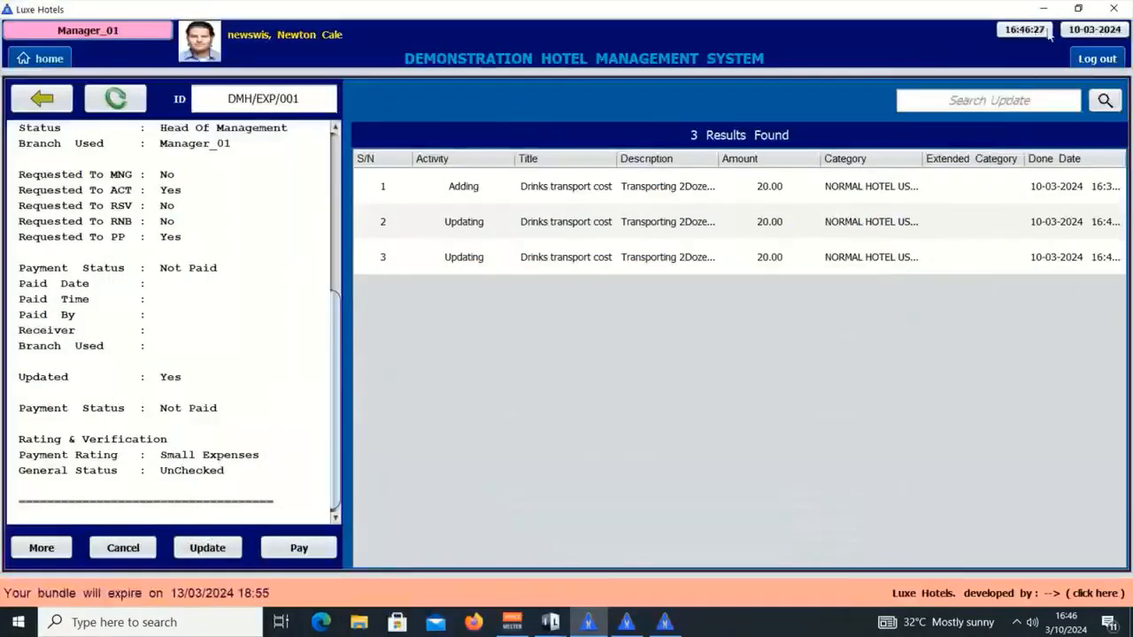
Switch to the Payment Point window, open the Drinks transport cost request, and review its full expense payment details.
click(1045, 9)
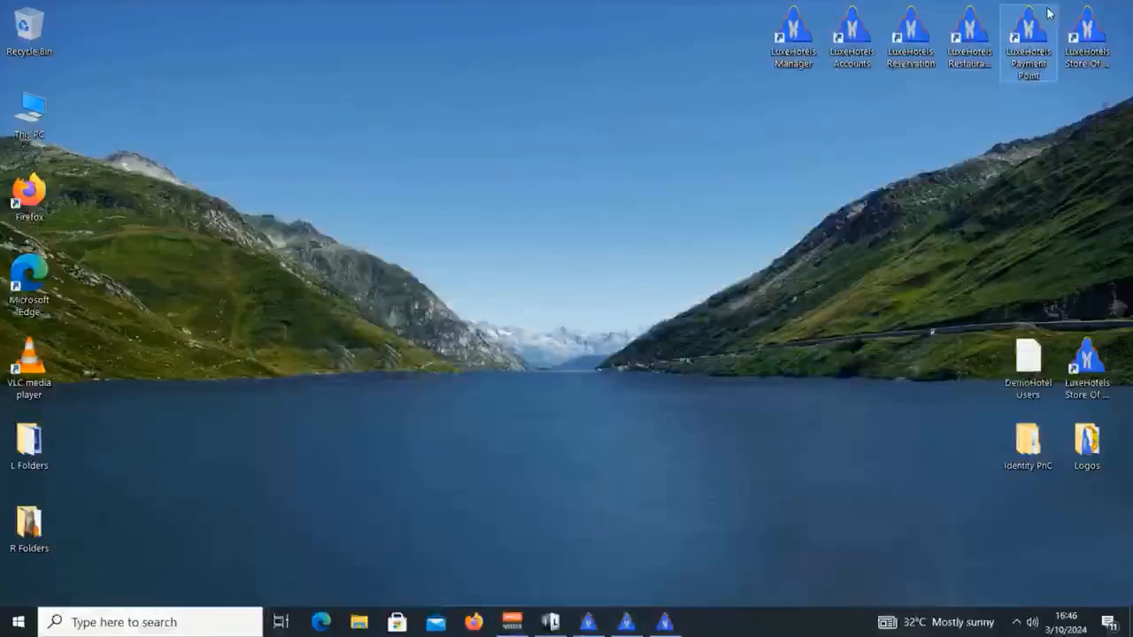
click(670, 624)
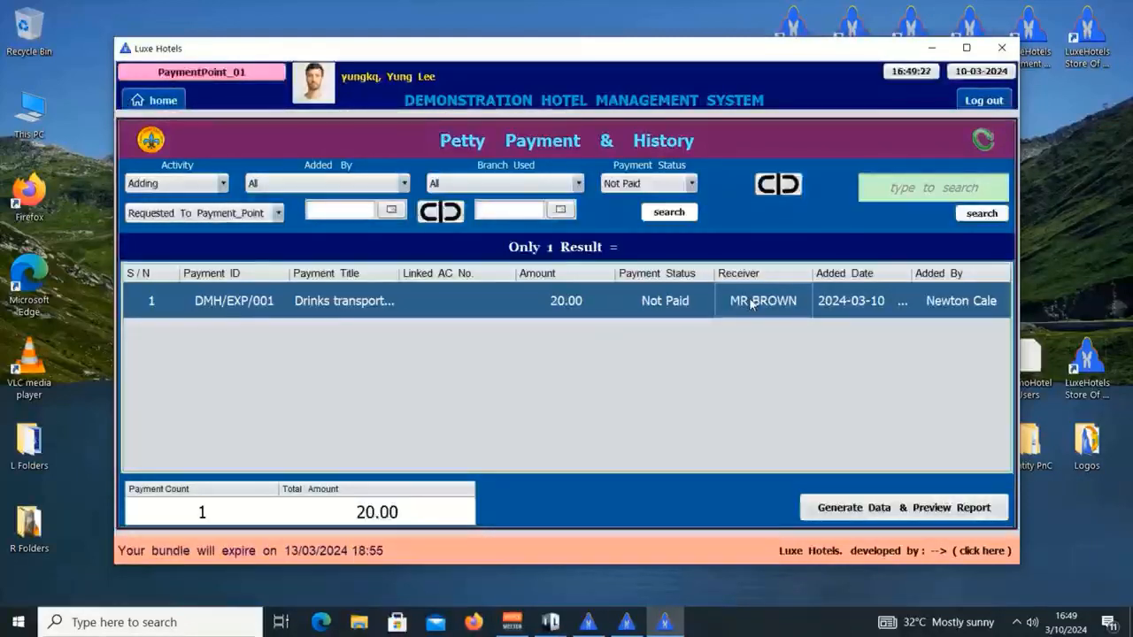
double_click(751, 301)
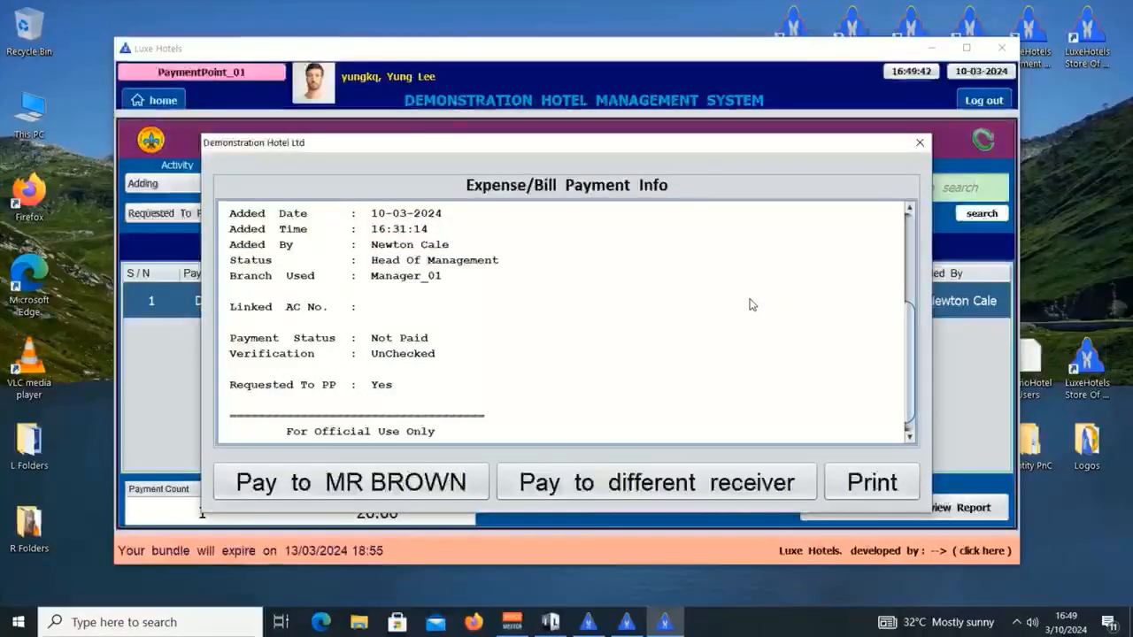
scroll(644, 304, up, 4)
scroll(642, 308, down, 2)
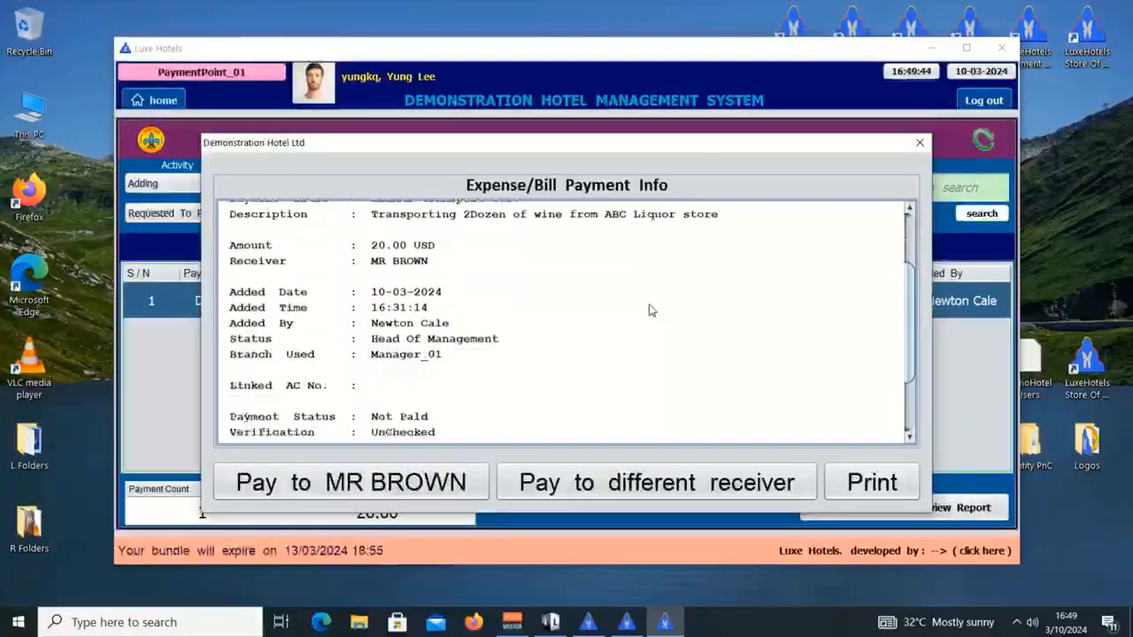
scroll(631, 311, up, 1)
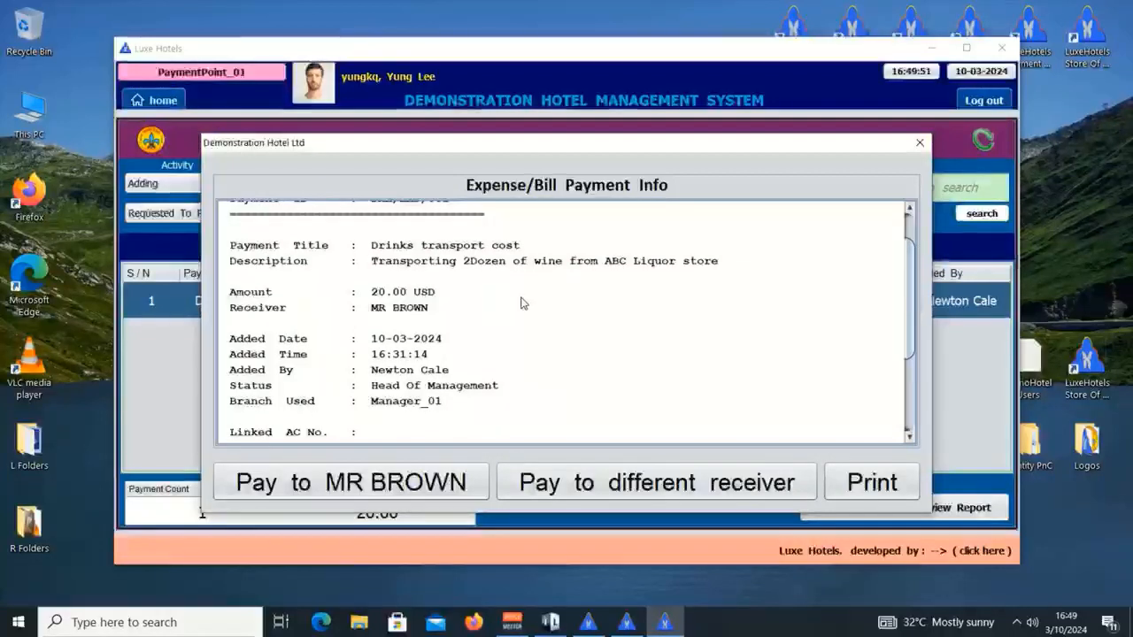
scroll(521, 303, up, 1)
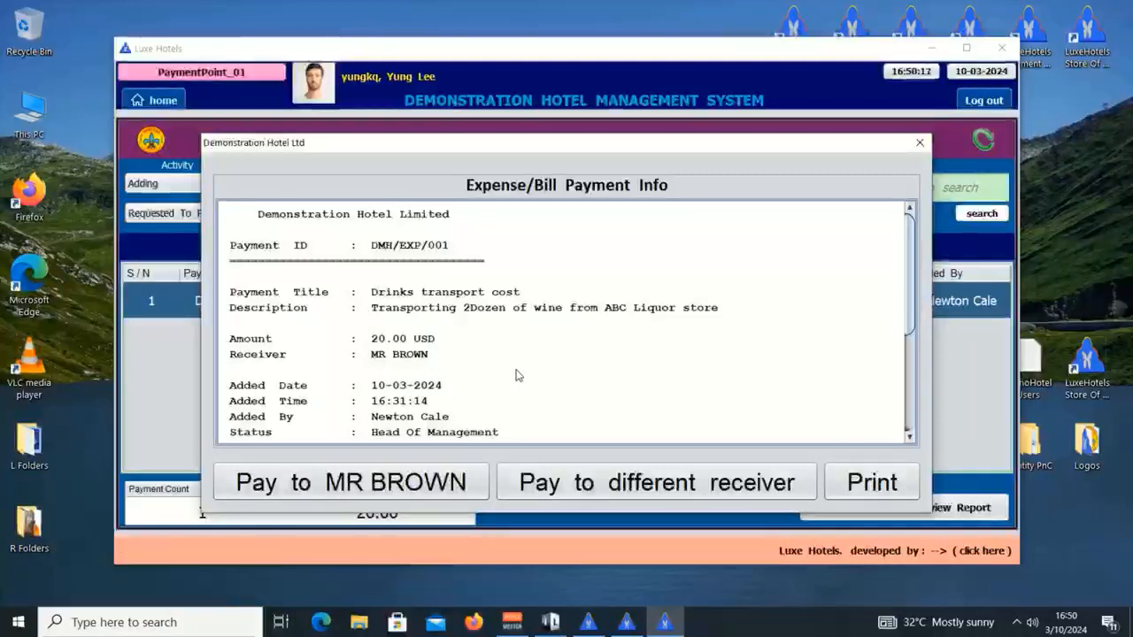
scroll(522, 390, down, 2)
scroll(524, 393, down, 2)
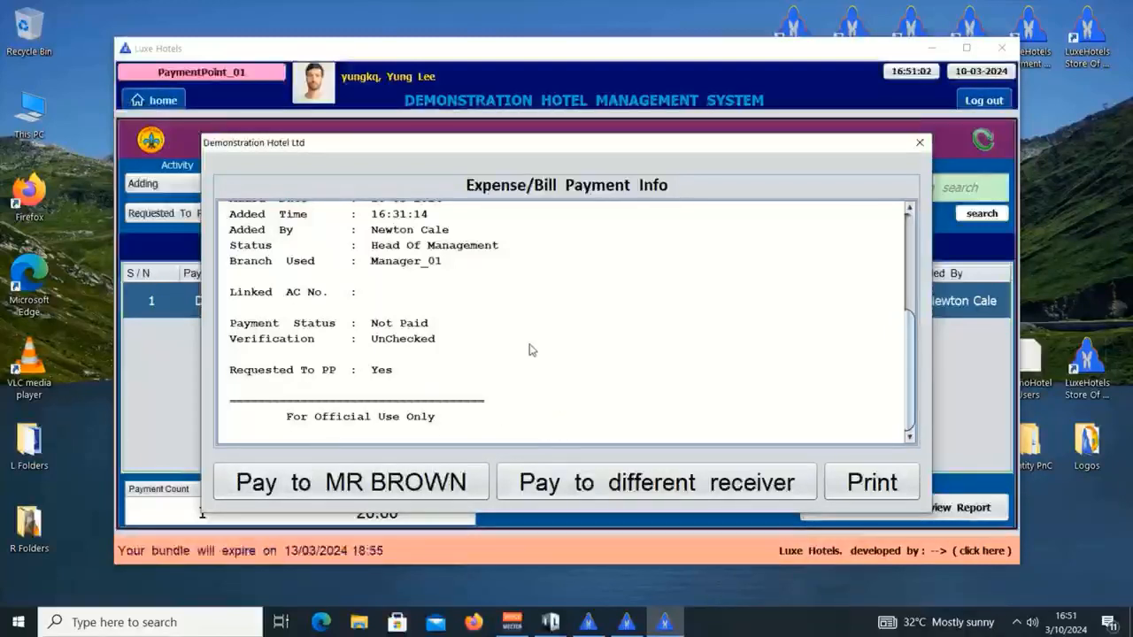
click(640, 486)
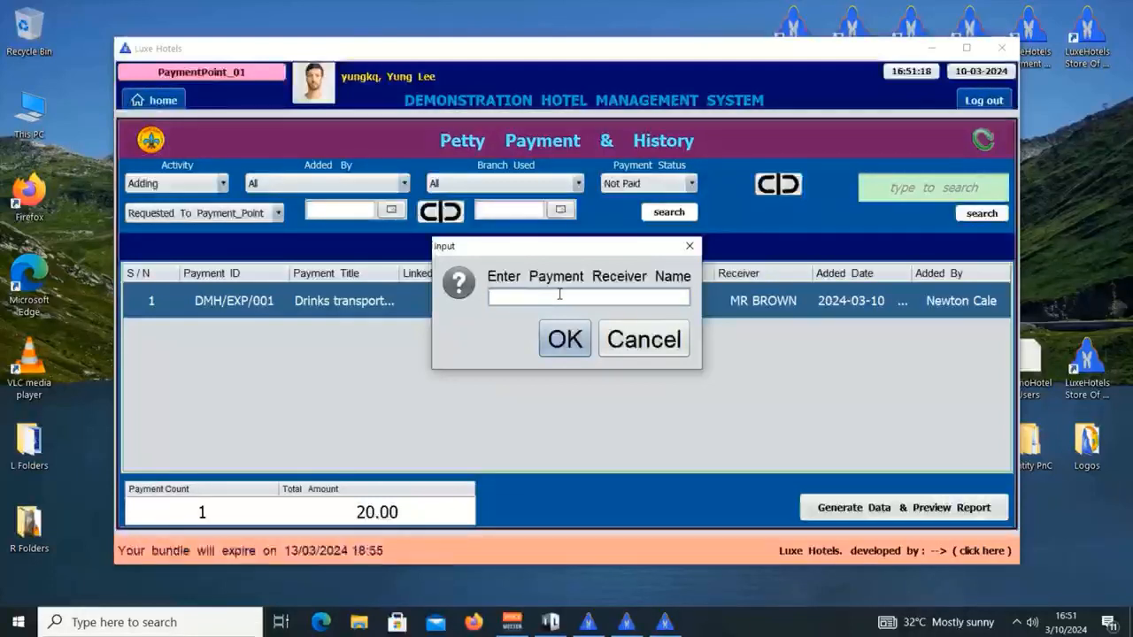
click(670, 346)
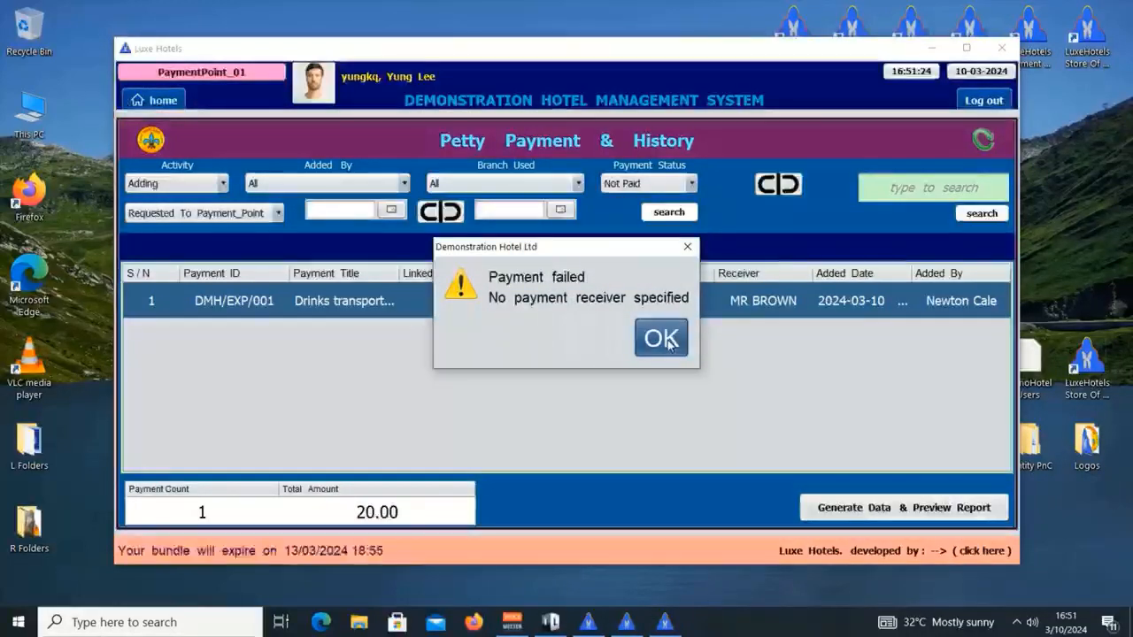
click(661, 337)
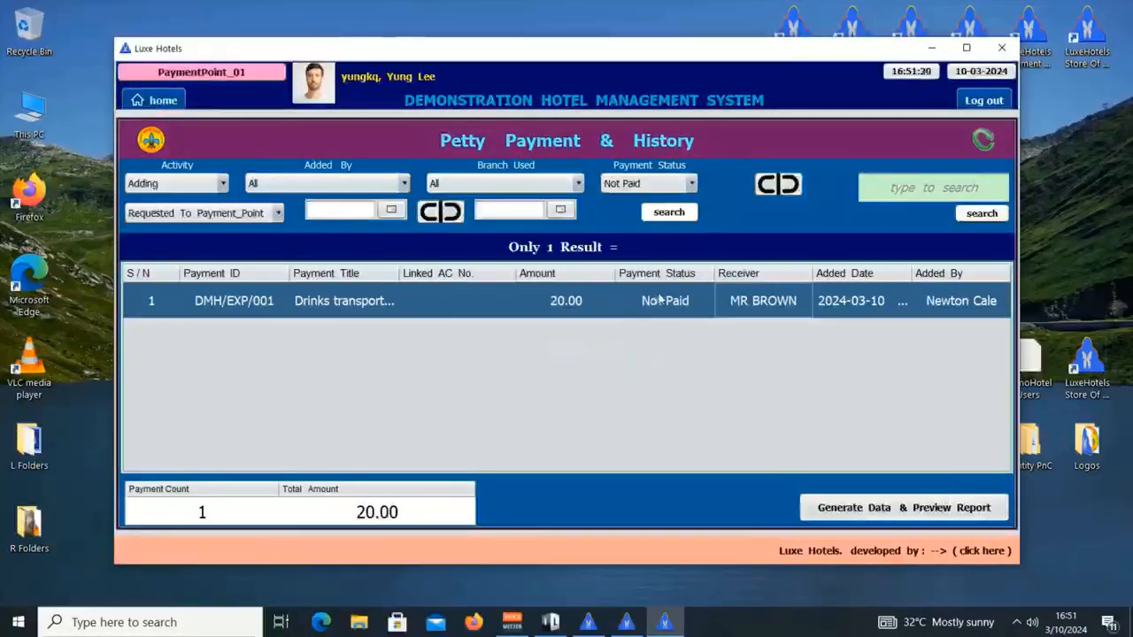
Reopen the Drinks transport cost request and pay it to the receiver named on it, authorising with the Payment Point account password.
click(666, 300)
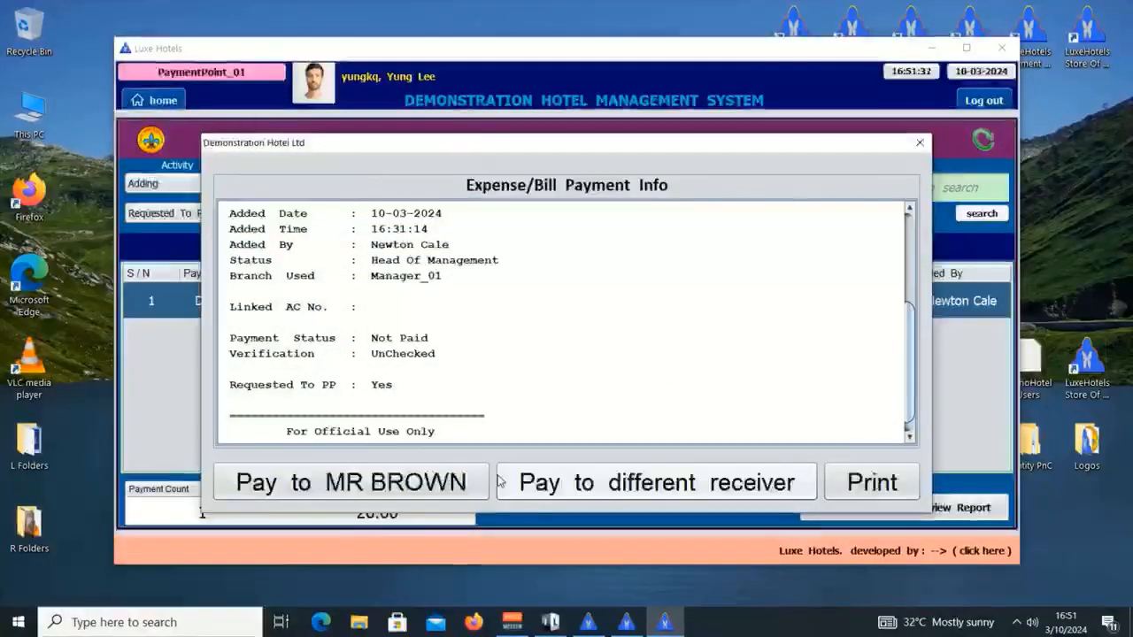
click(341, 483)
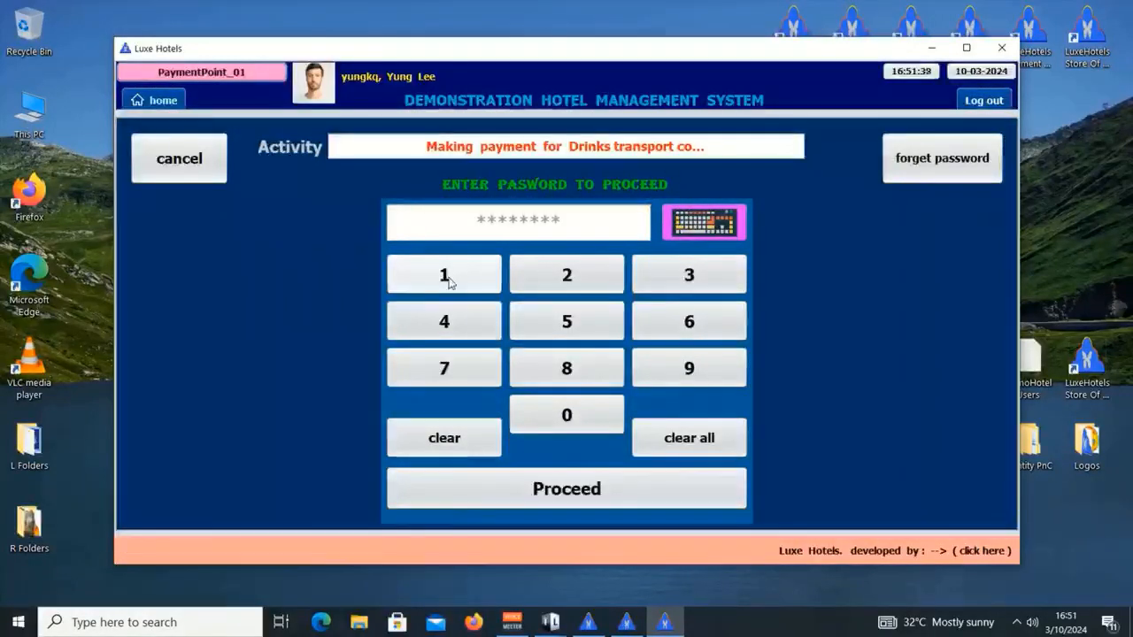
click(450, 277)
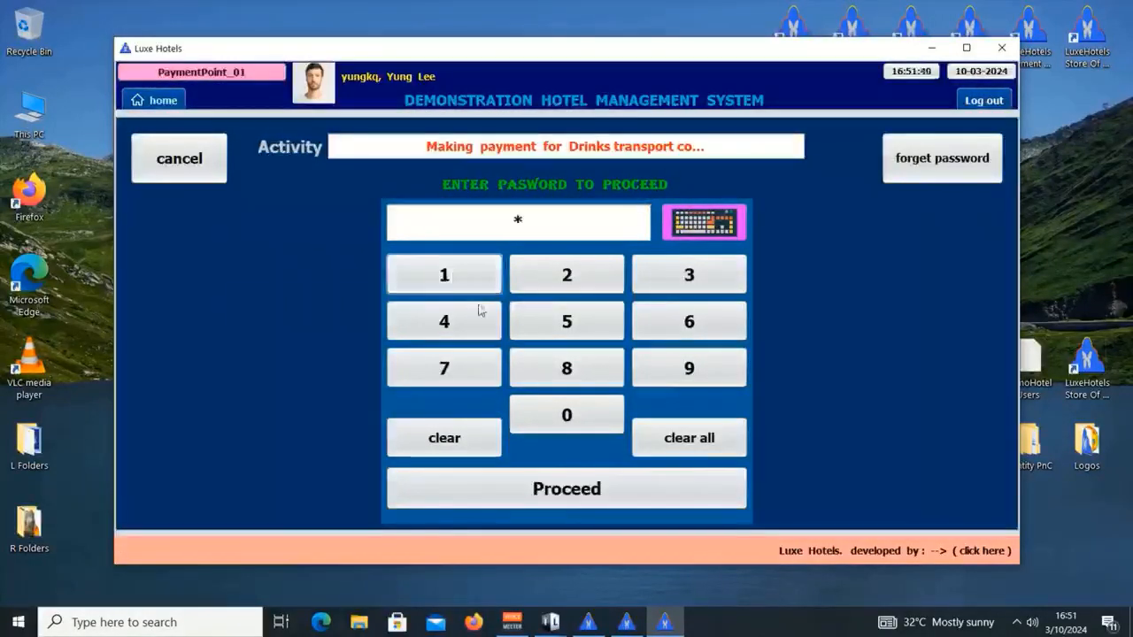
click(459, 283)
click(445, 370)
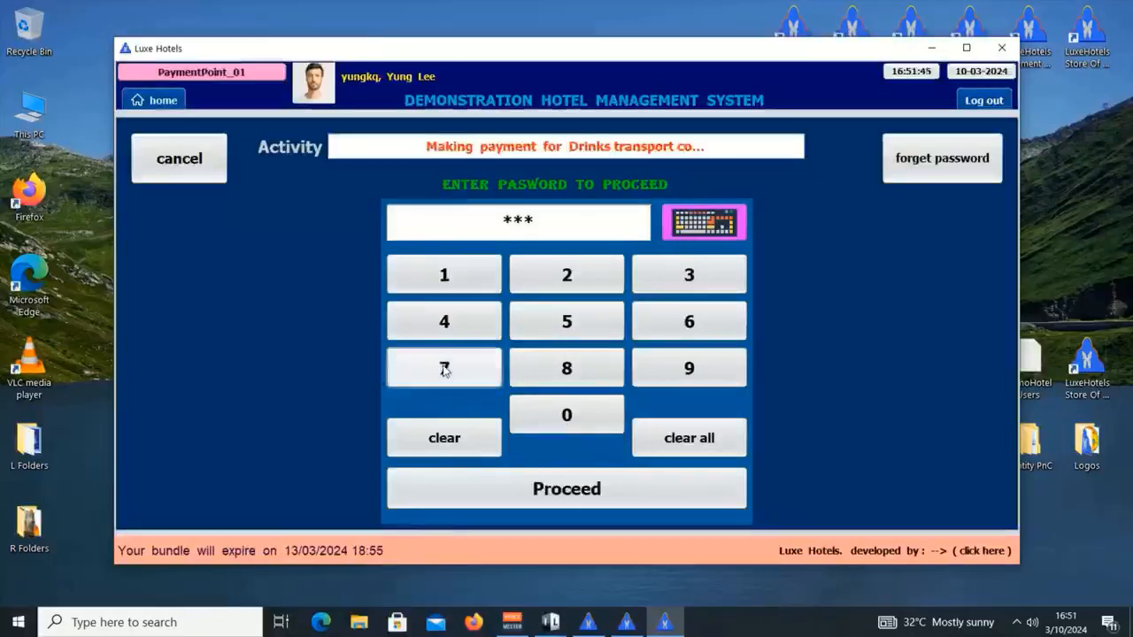
click(445, 370)
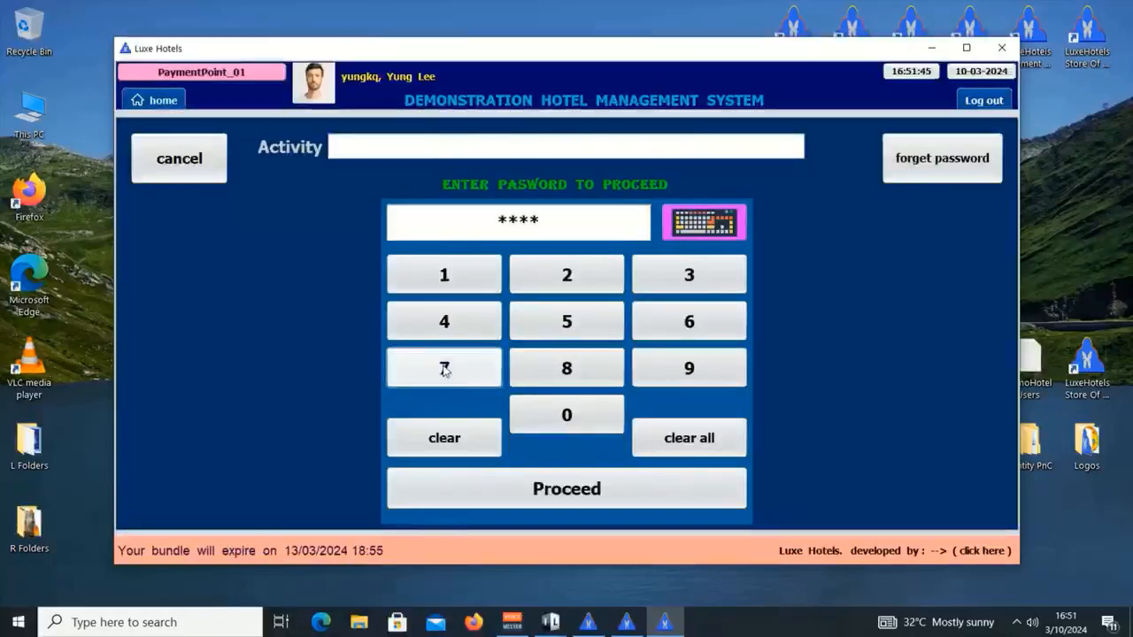
click(580, 497)
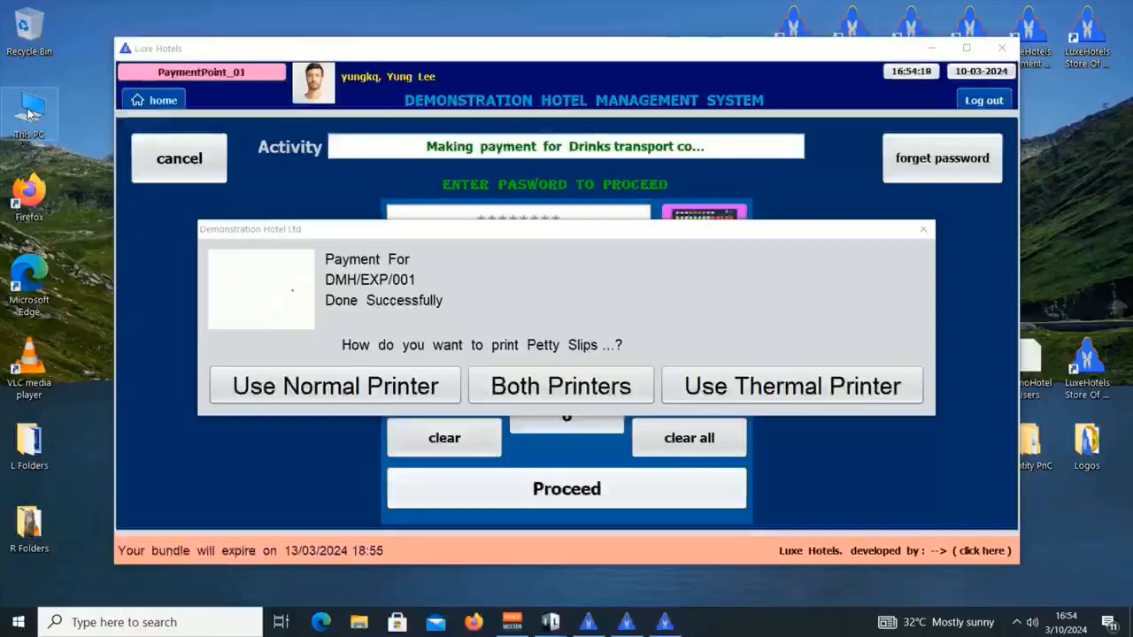
Switch to File Explorer, delete both Java Printing files from the Documents folder, and move the window aside.
double_click(29, 113)
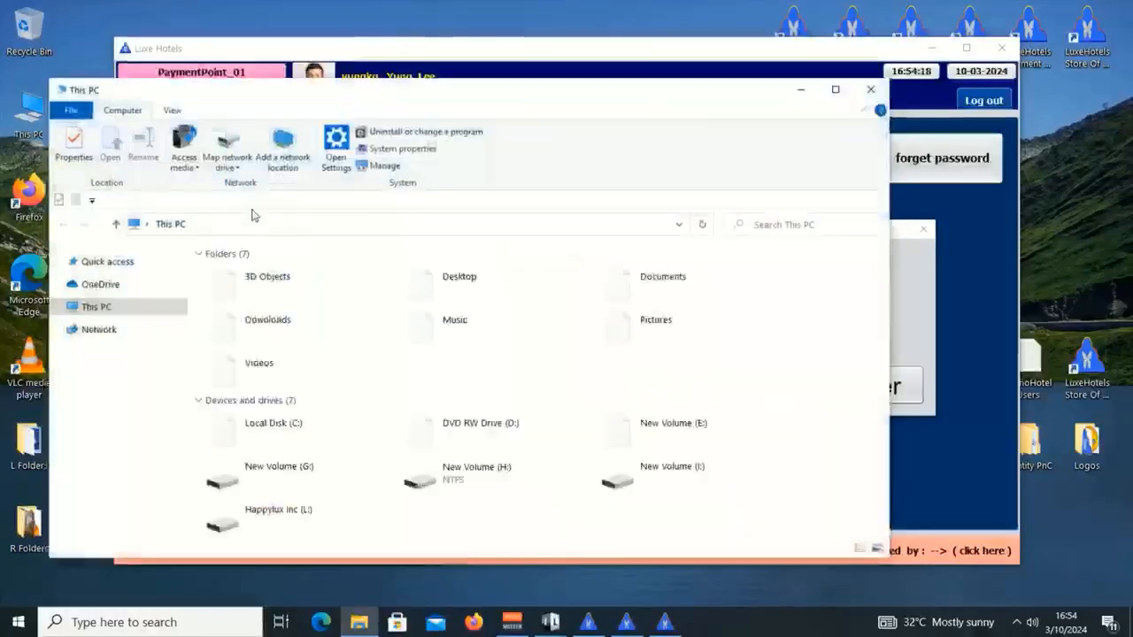
double_click(653, 291)
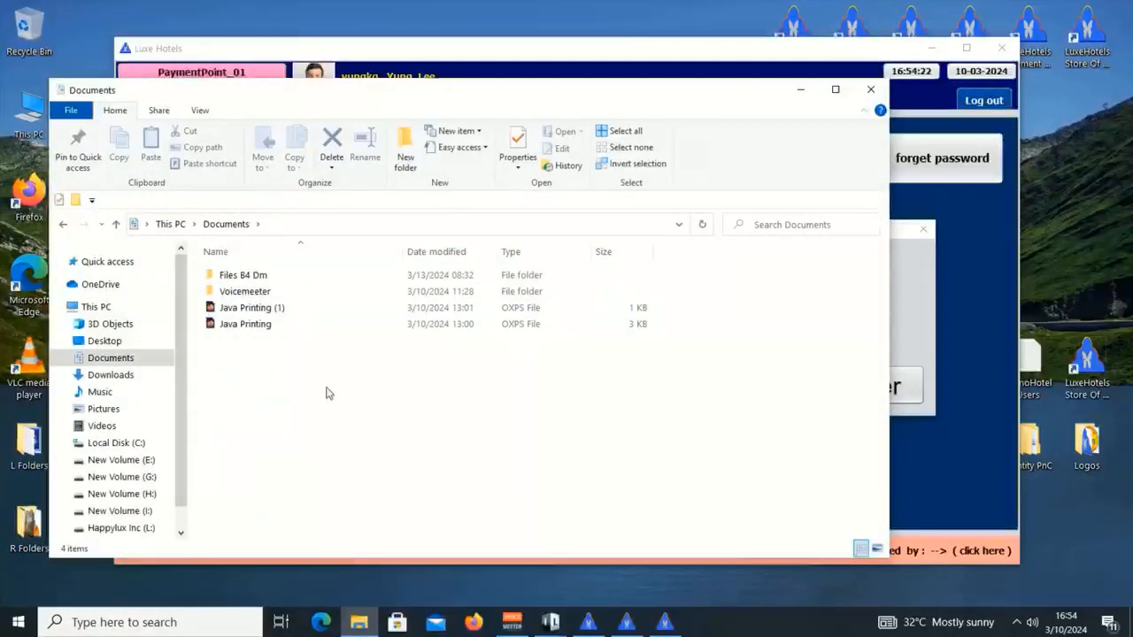
click(247, 308)
shift+click(253, 326)
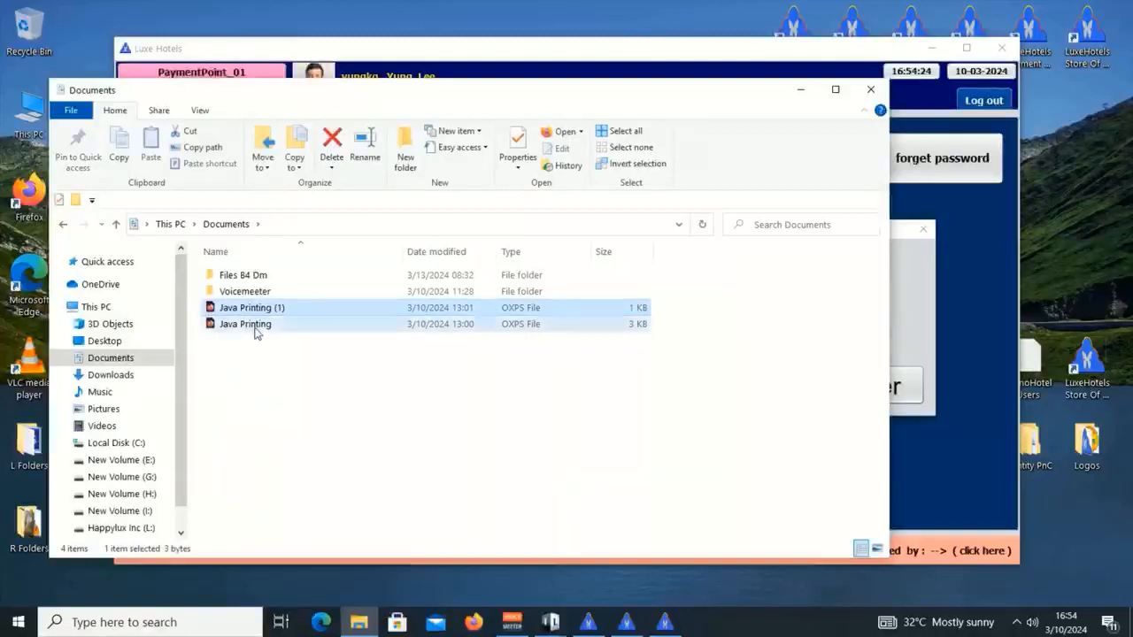
click(332, 146)
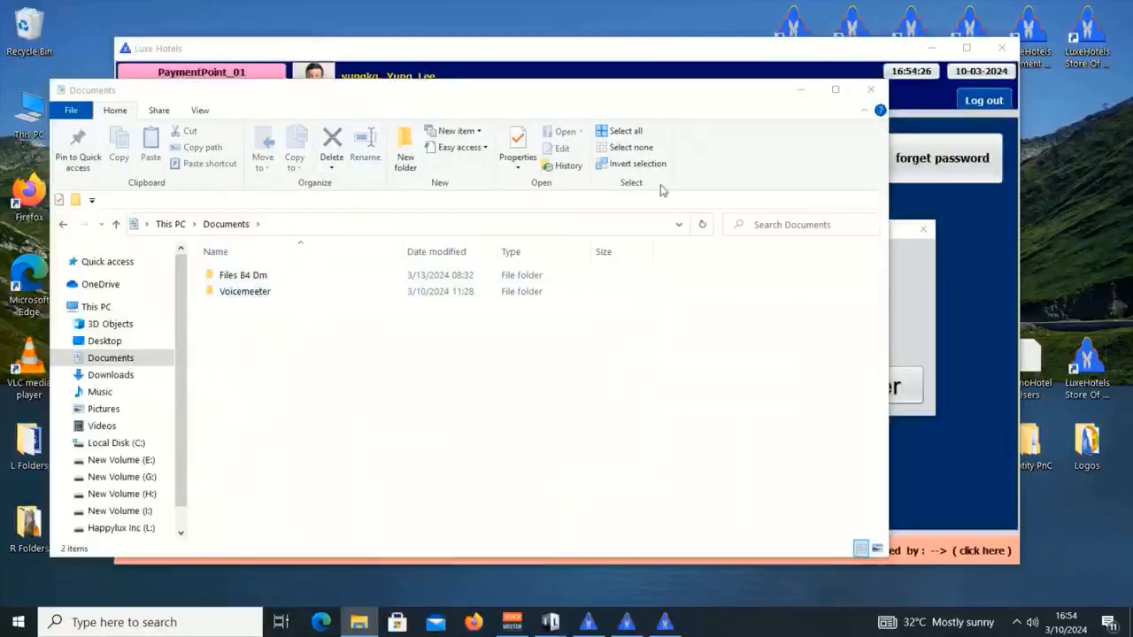
drag(726, 97, 612, 104)
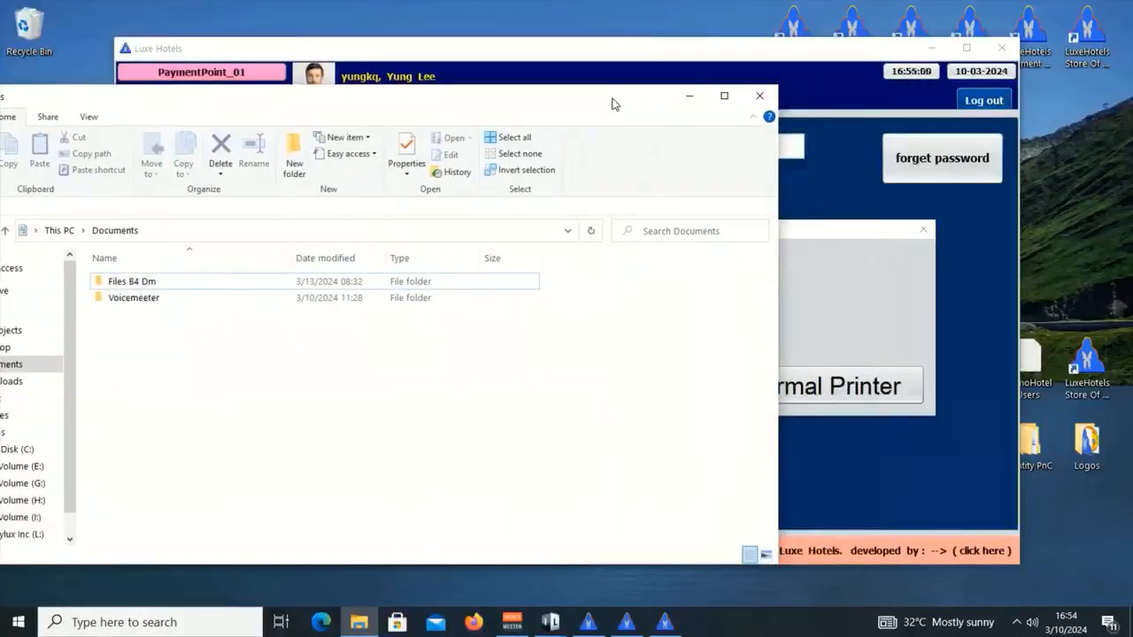
Back in the Payment Point window, choose both printers for the petty slips and send the normal-printer merchant copy to Microsoft Print to PDF.
click(920, 271)
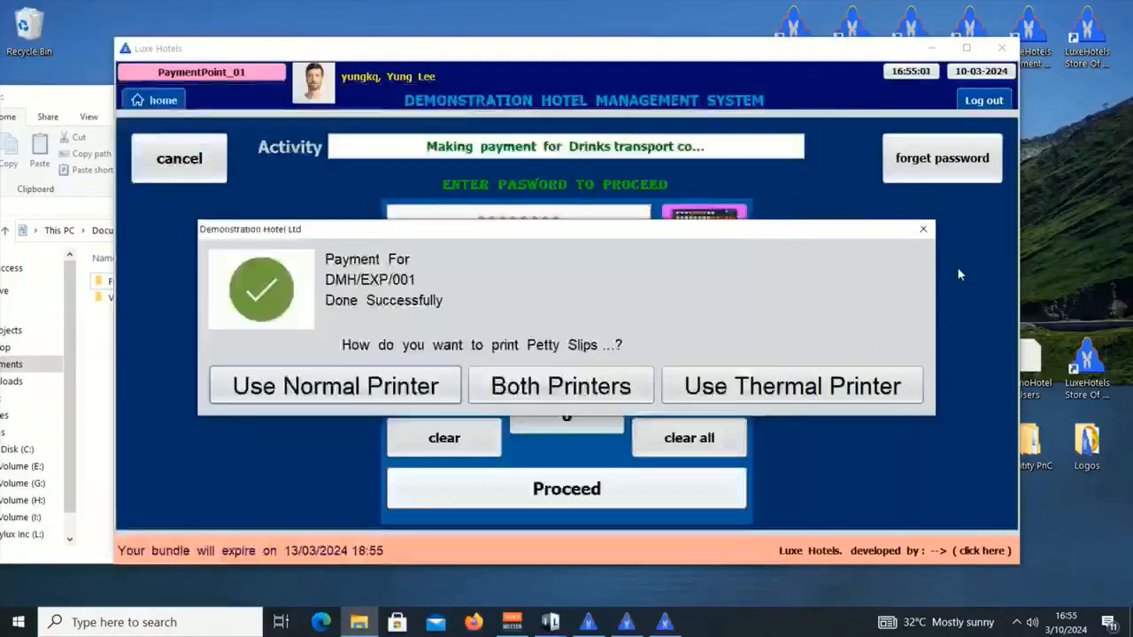
click(603, 389)
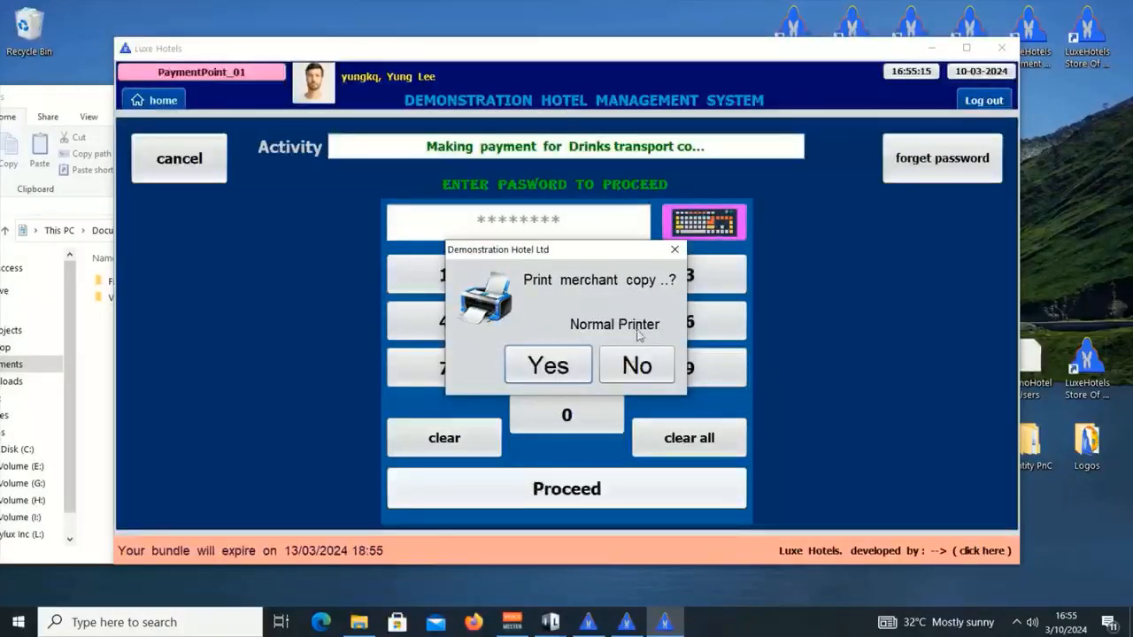
click(561, 367)
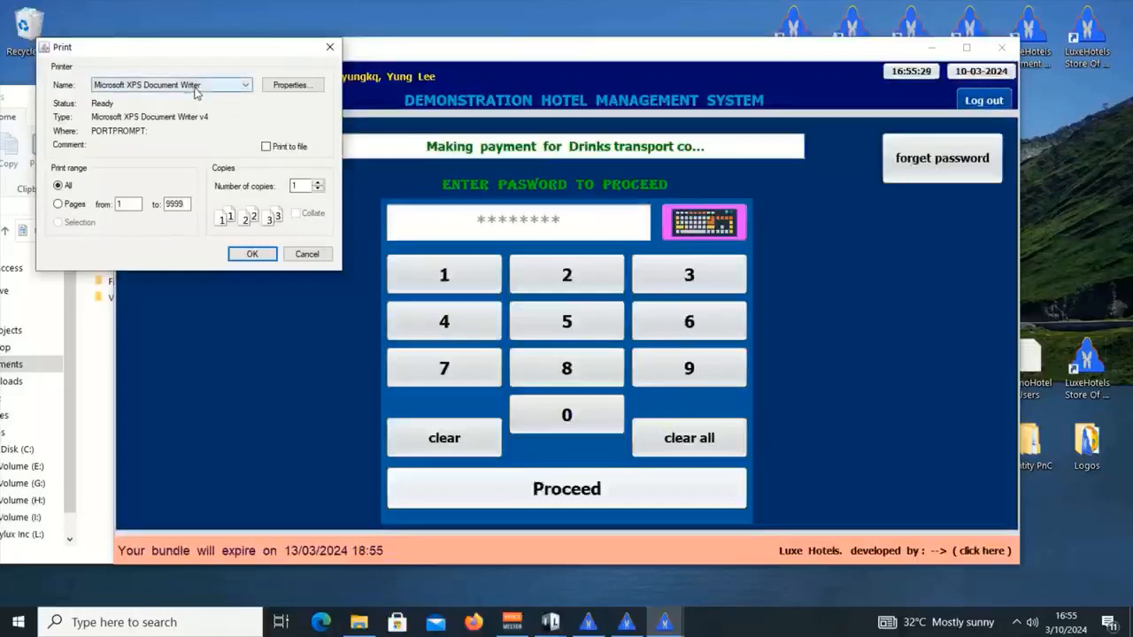
click(194, 88)
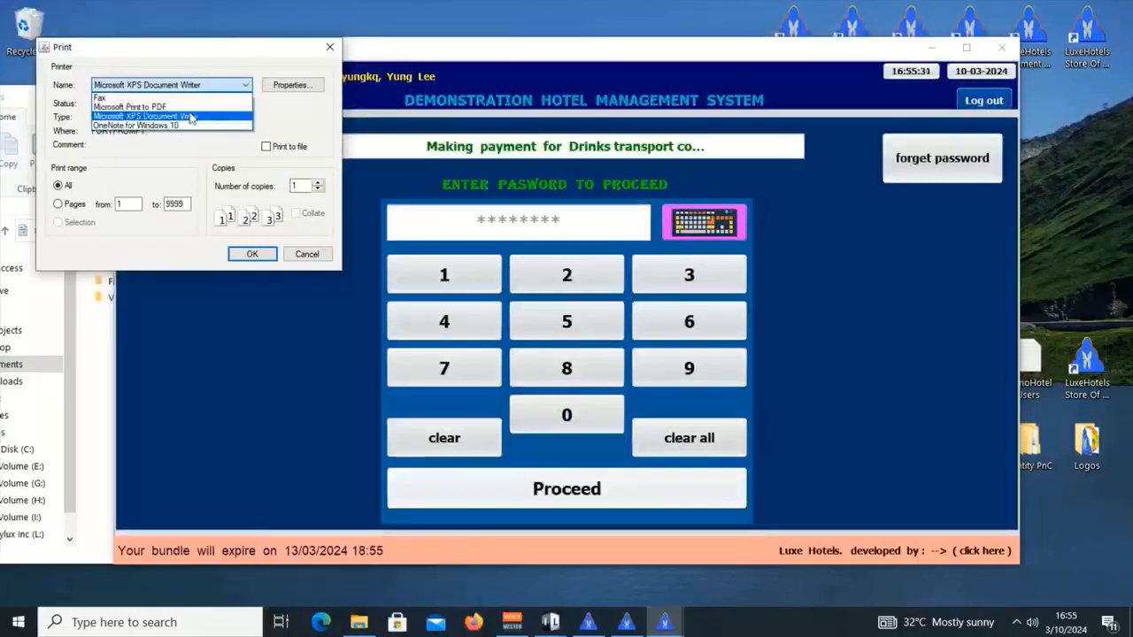
click(160, 107)
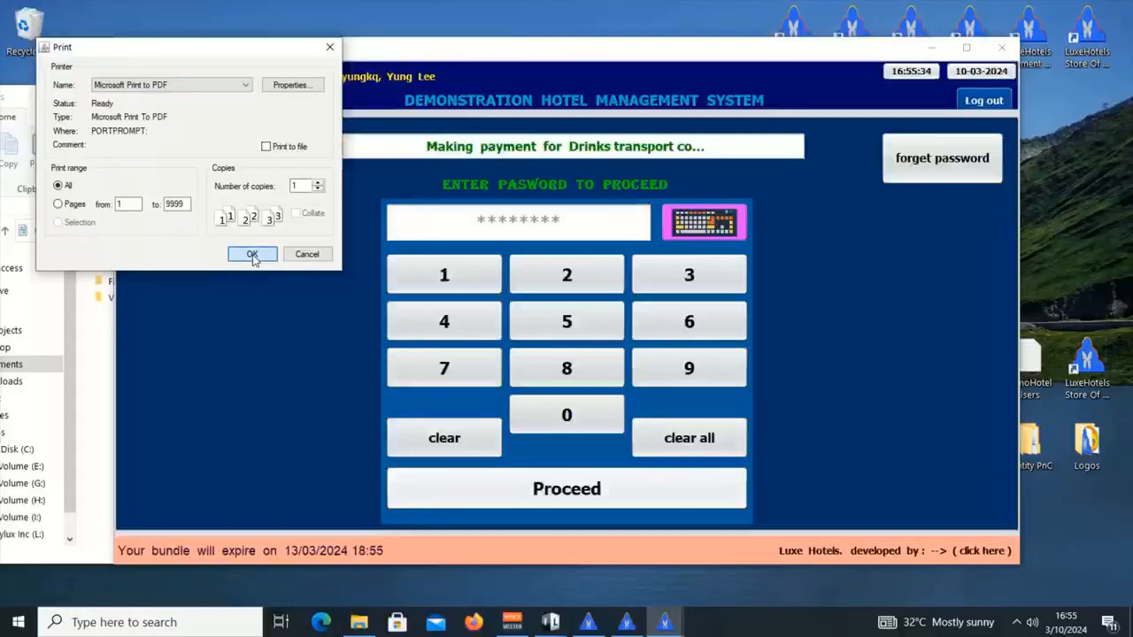
click(252, 255)
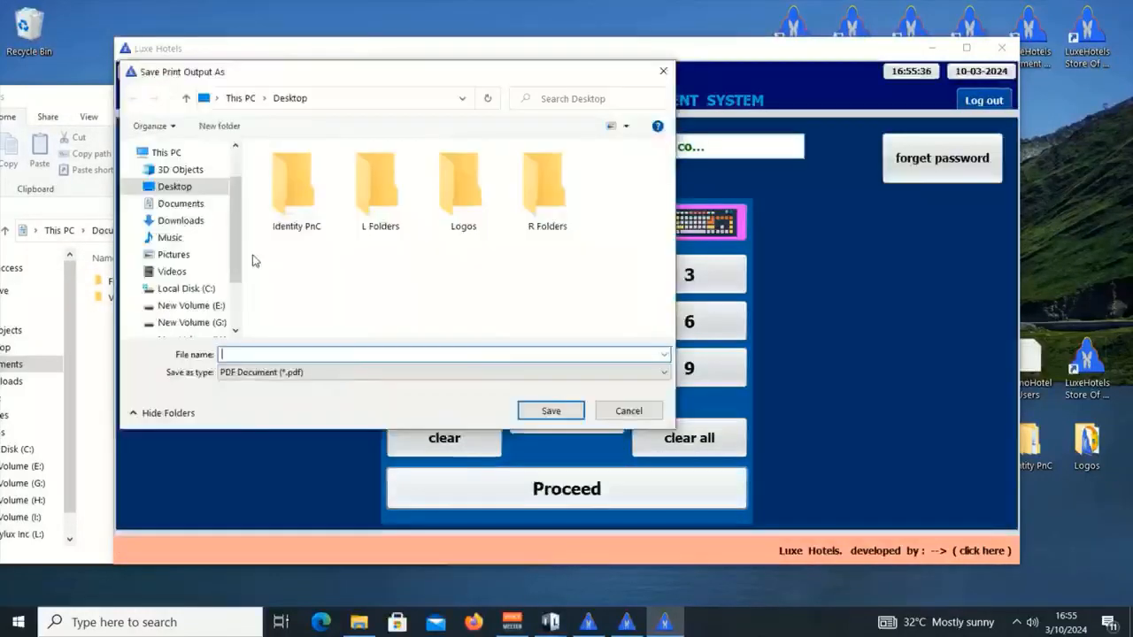
Save the merchant copy in the Documents folder as Petty Slip 01 and dismiss the printing notice.
click(181, 204)
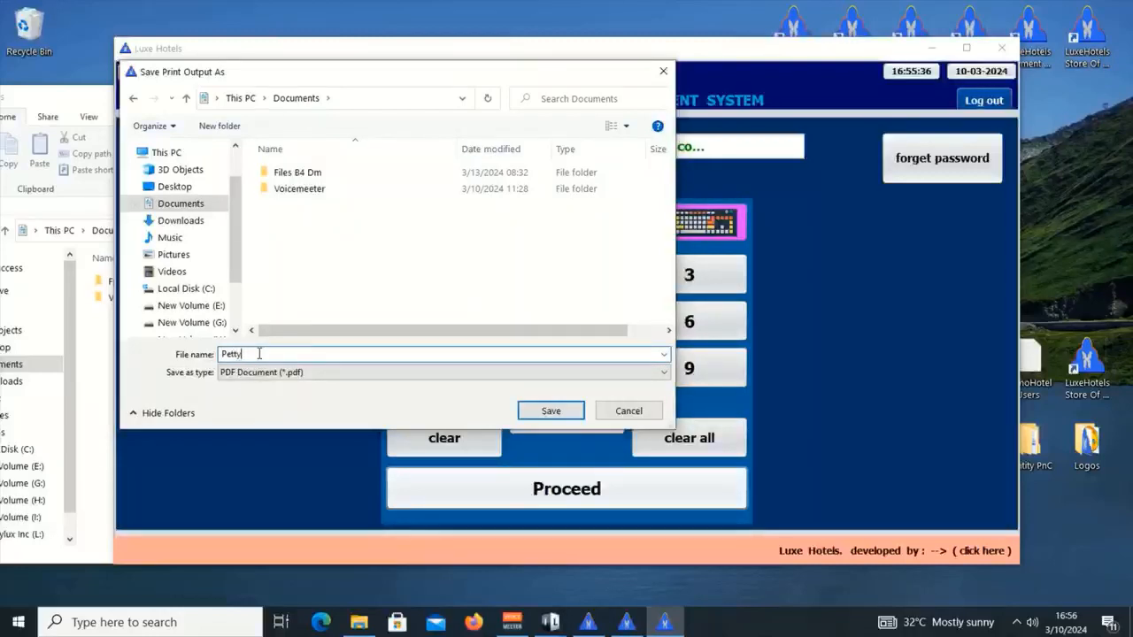
text(Slip 01)
key(Return)
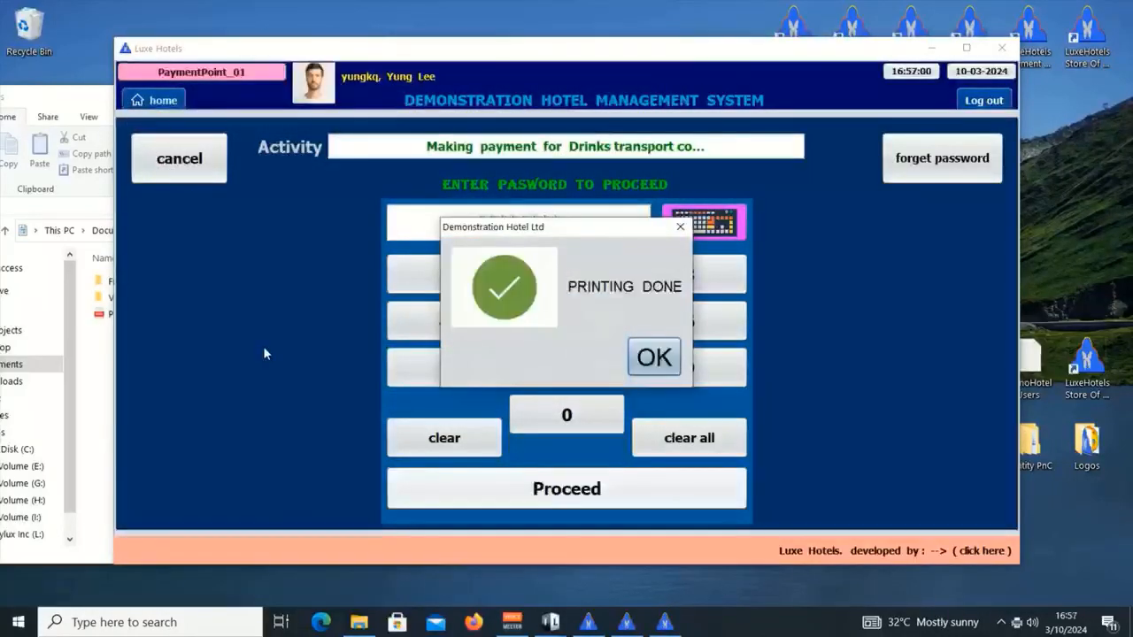
click(651, 368)
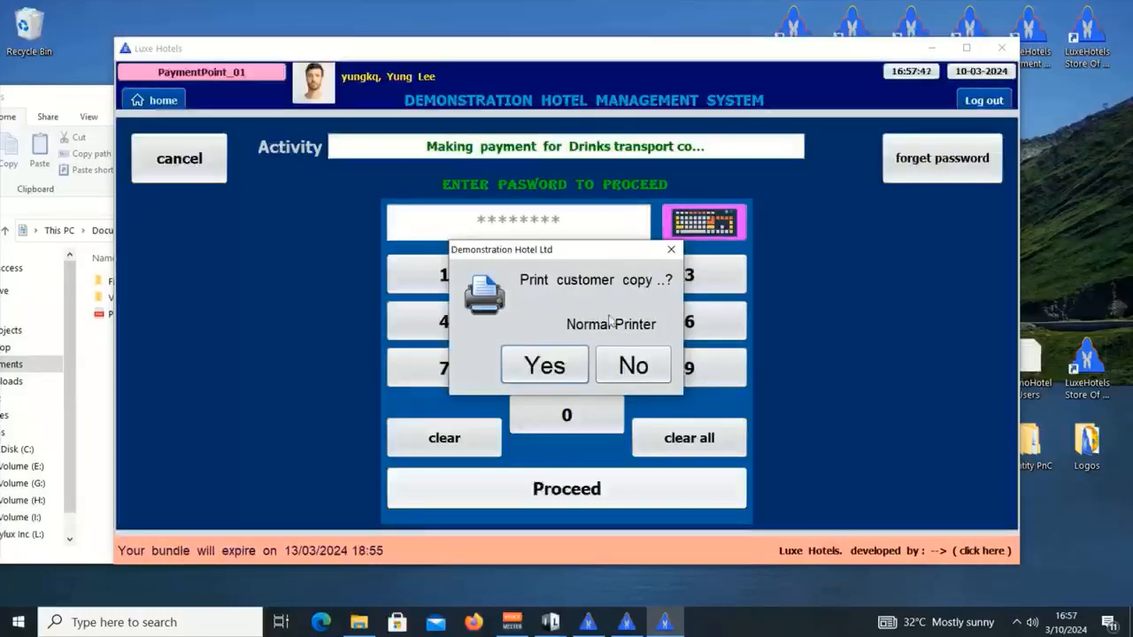
Print the customer copy with Microsoft Print to PDF as Petty Slip 02 in Documents, and accept printing the thermal merchant copy.
click(566, 366)
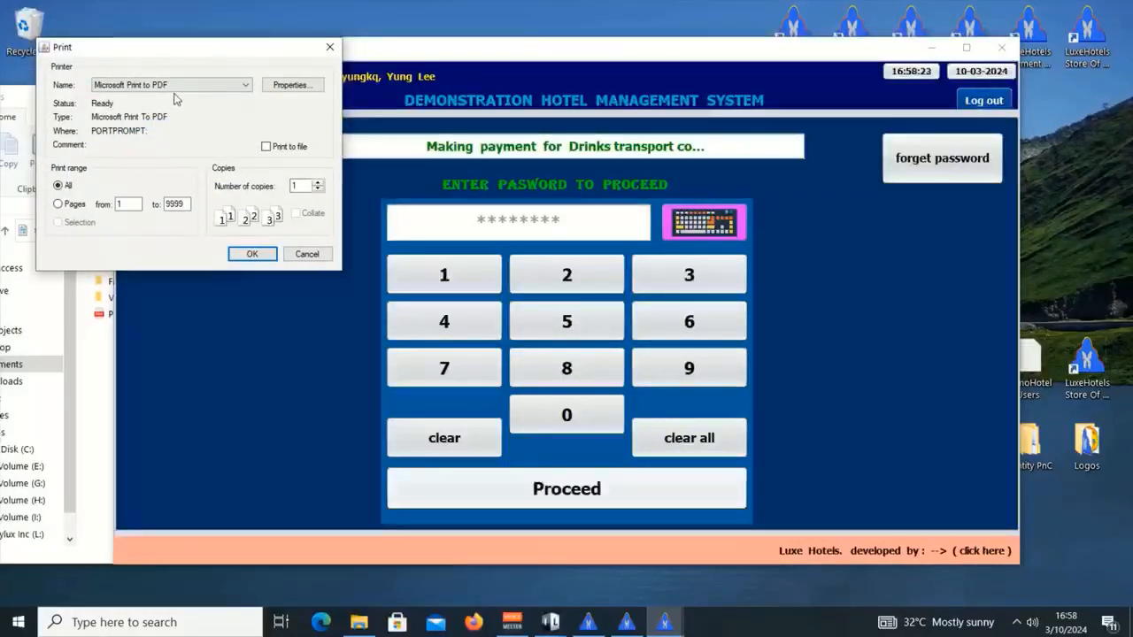
click(264, 257)
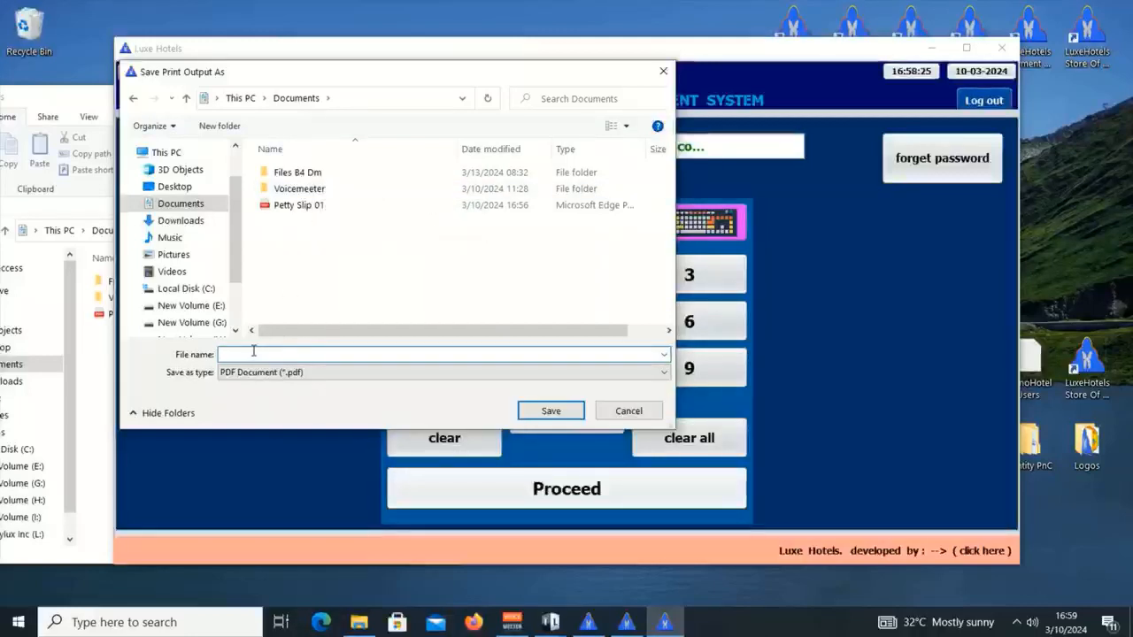
text(Pe)
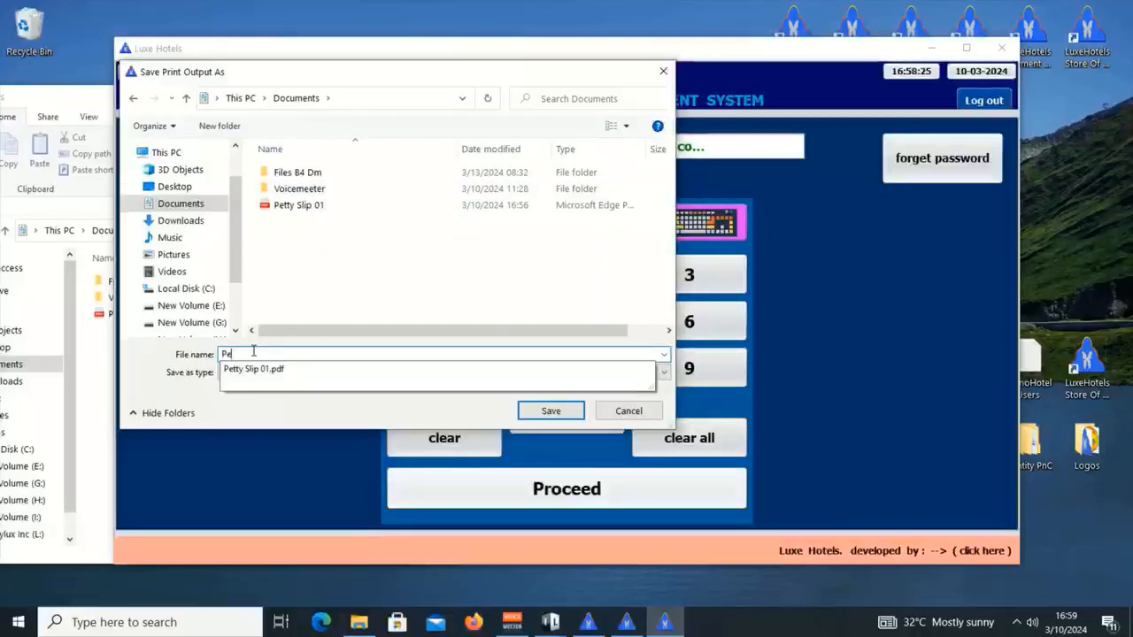
text(t)
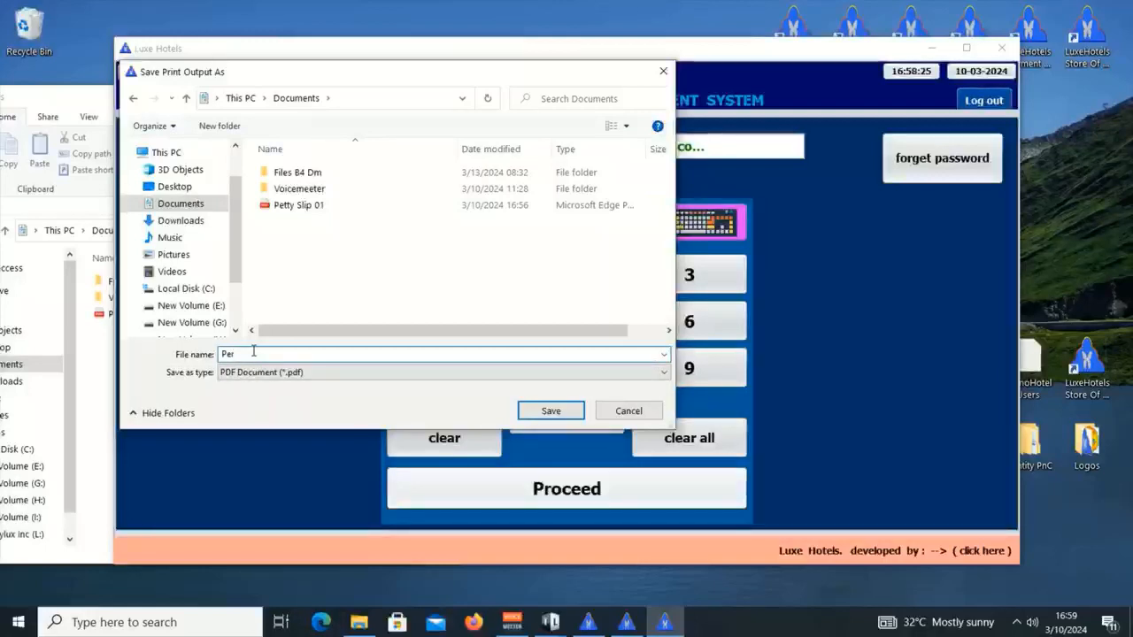
key(BackSpace)
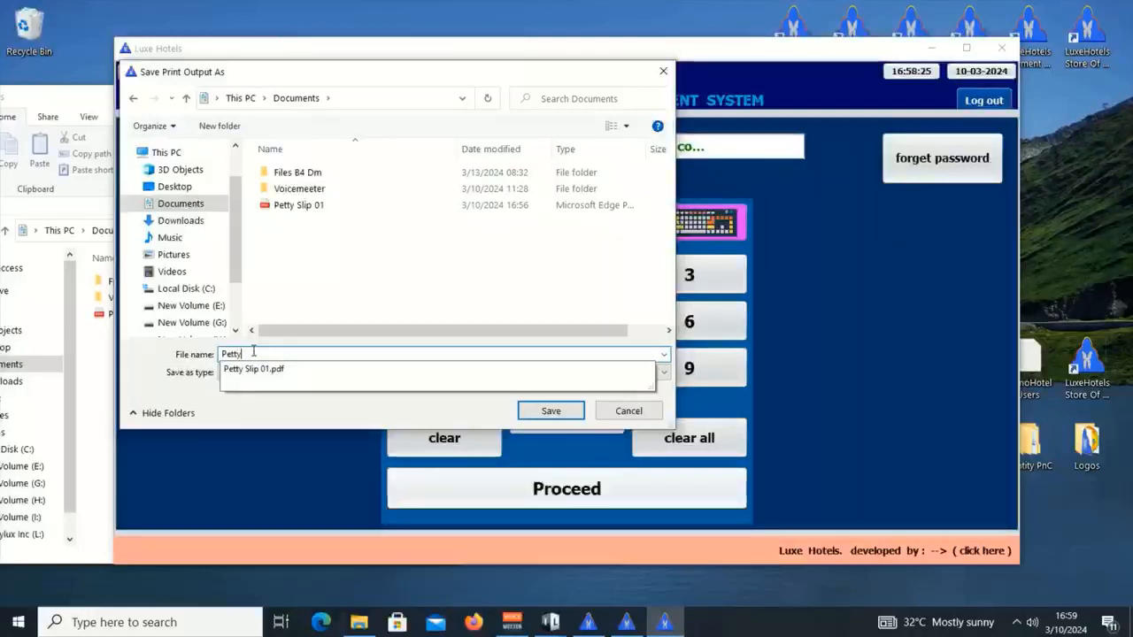
text(tty Slia)
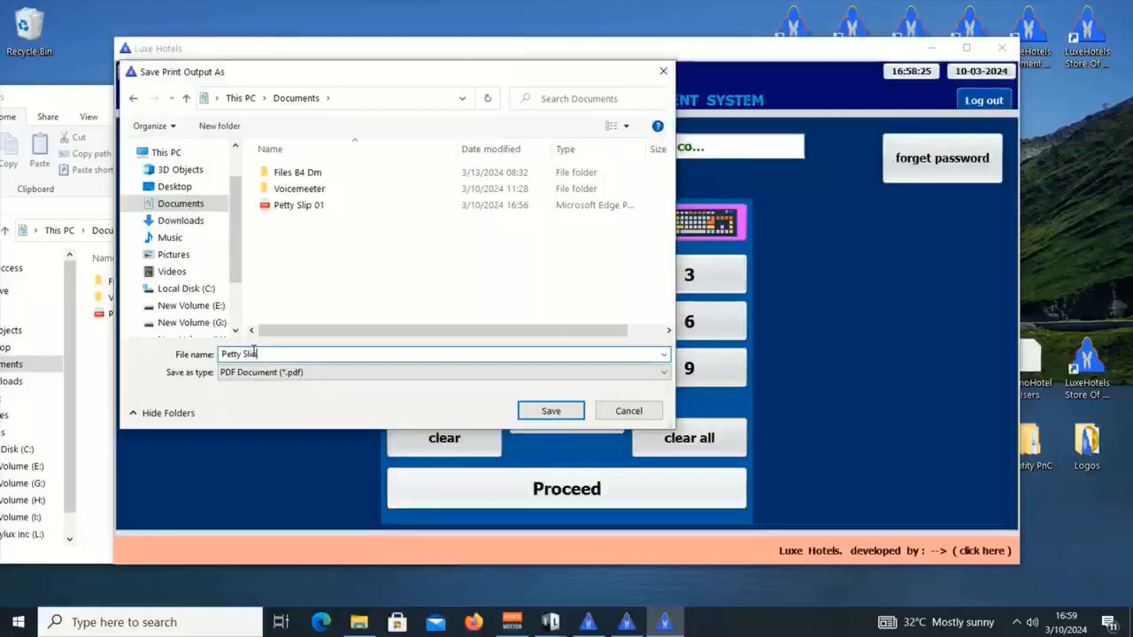
key(BackSpace)
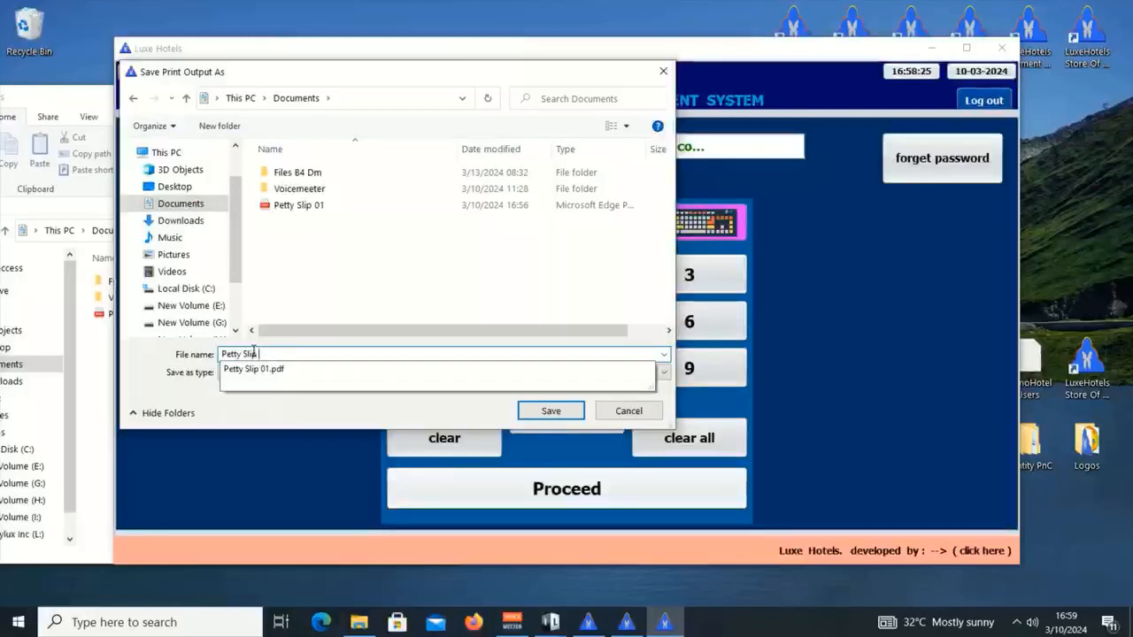
text(p)
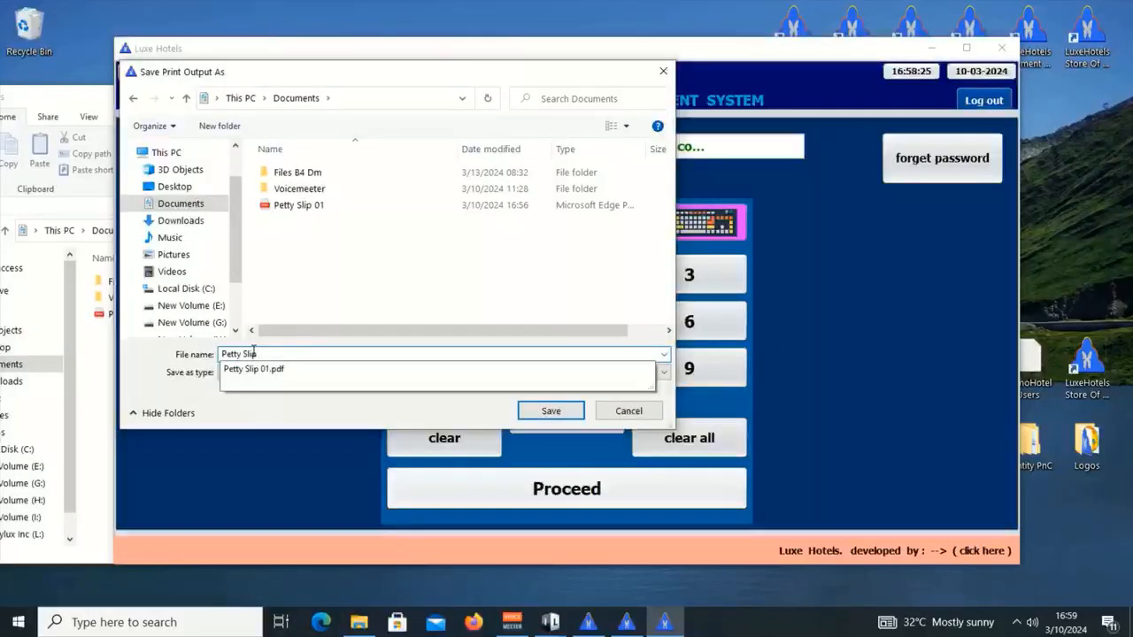
text( 02)
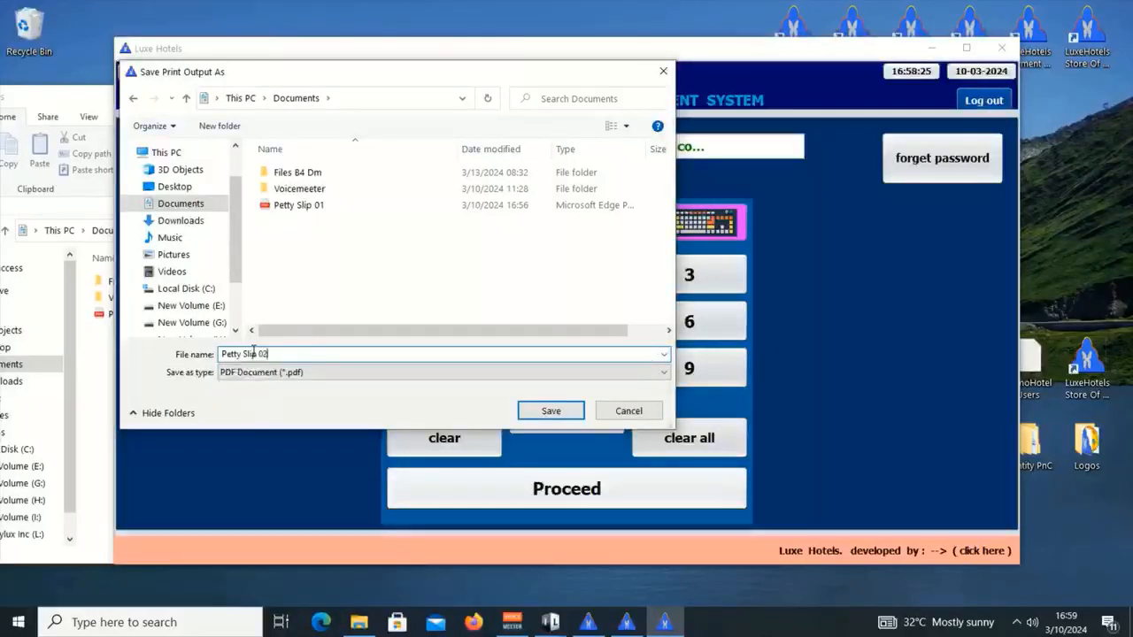
click(558, 414)
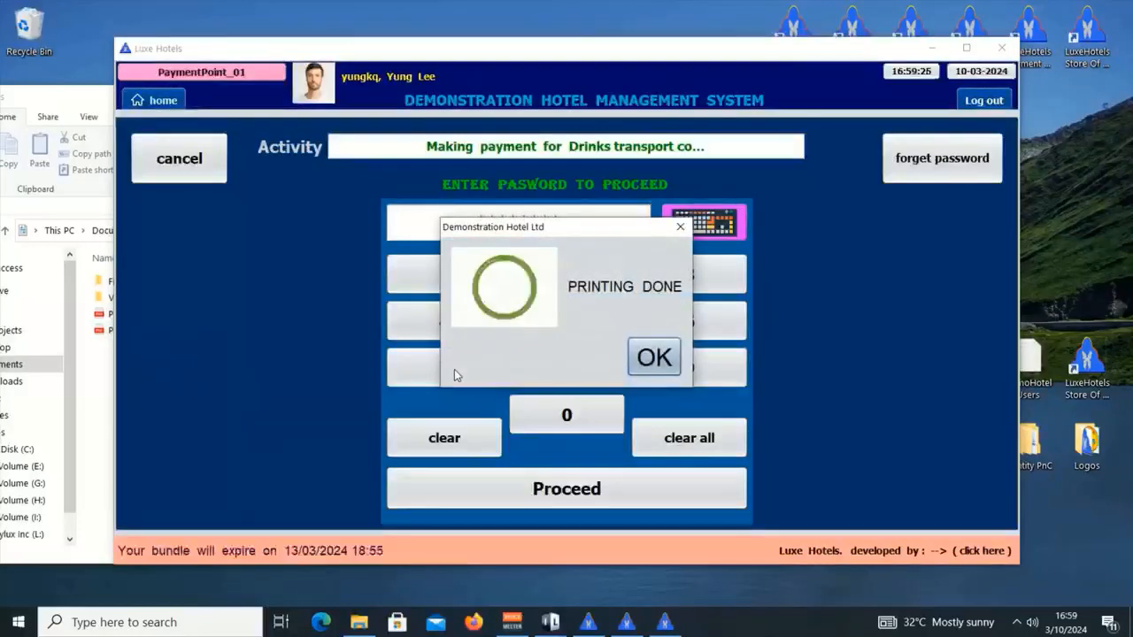
click(669, 365)
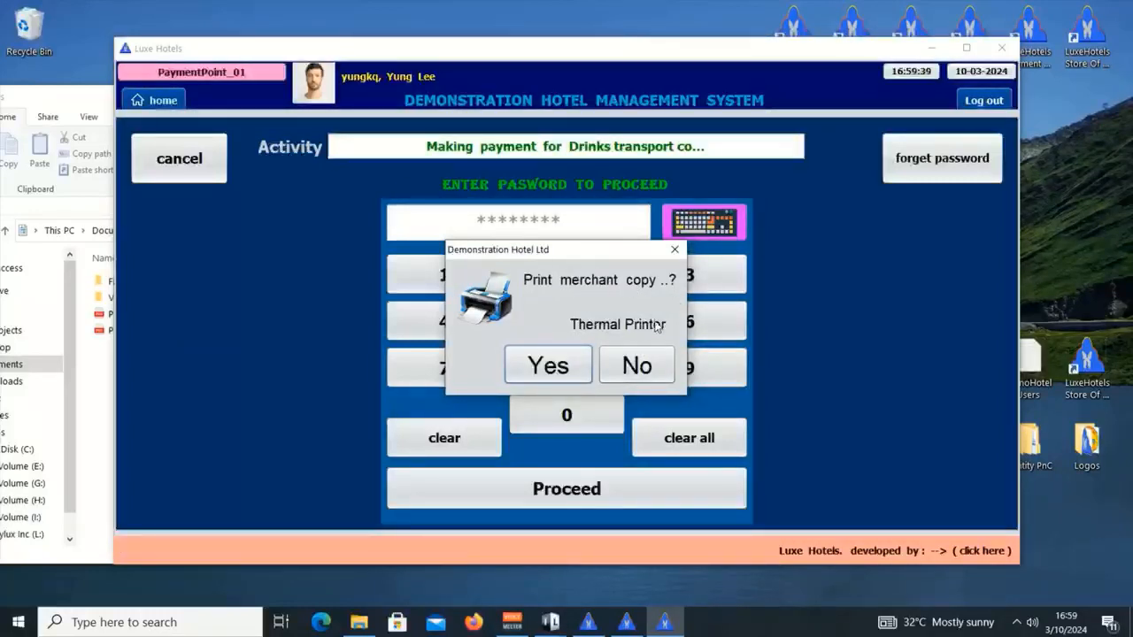
click(564, 376)
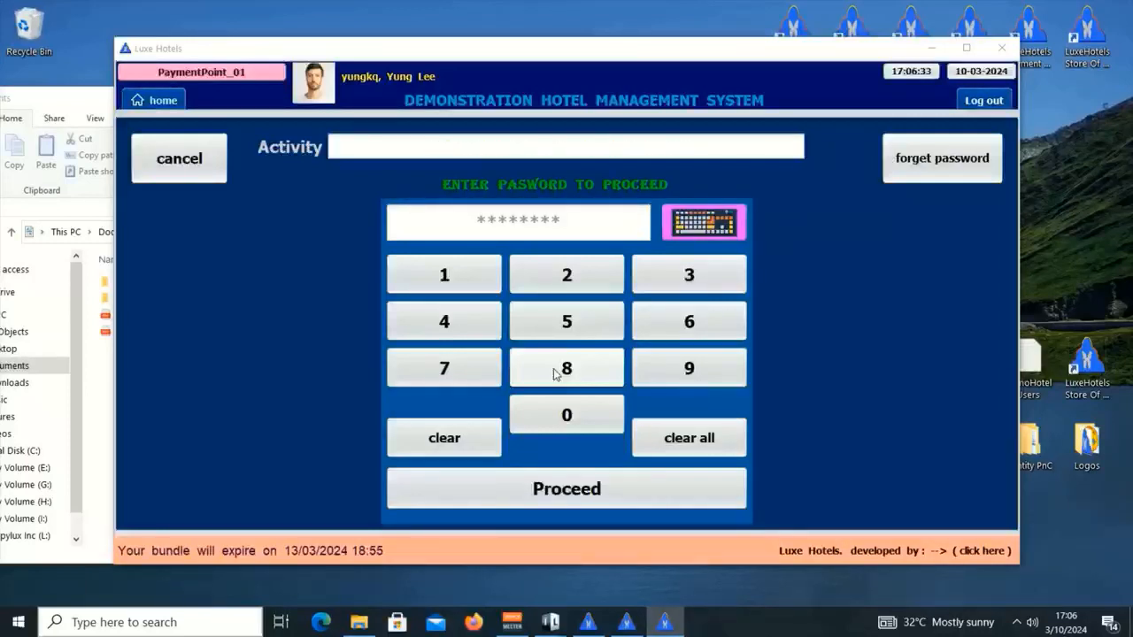
Return to the Payment Point home screen and open its settings at the Thermal Printer Name field.
click(155, 100)
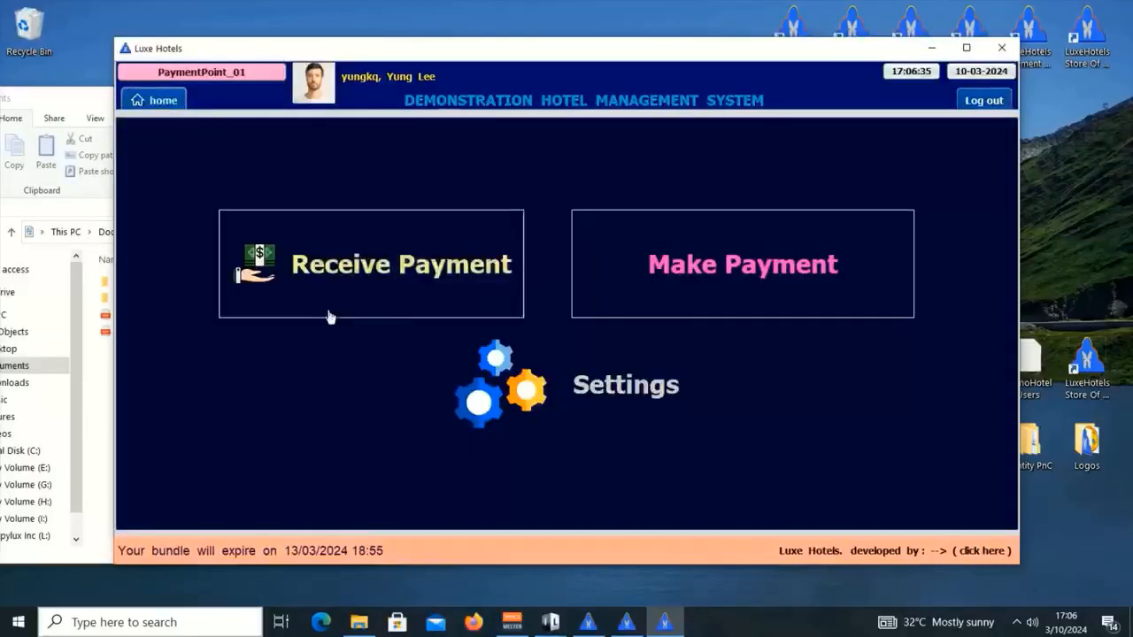
click(534, 376)
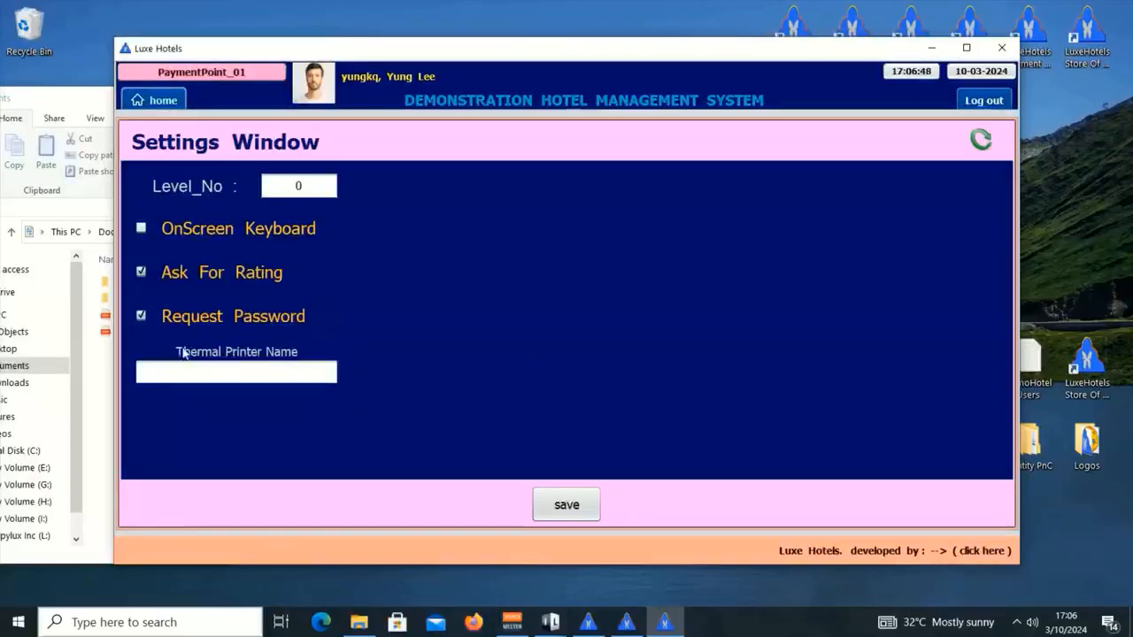
click(243, 371)
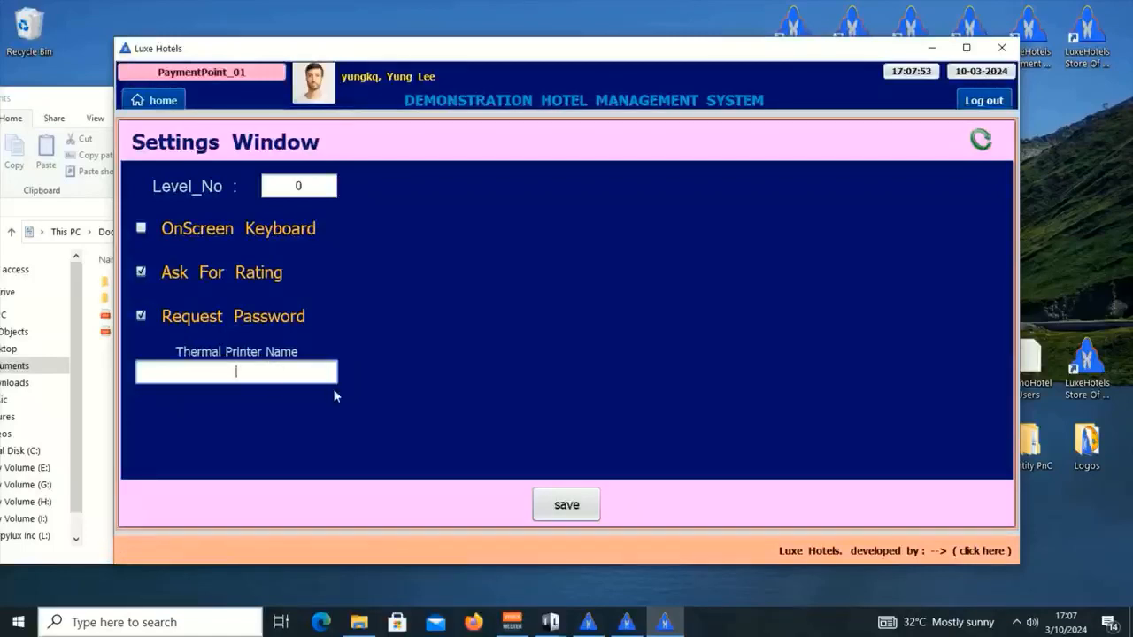
Copy the thermal printer name Microsoft XPS Document Writer from the Manager window's settings into Payment Point's Thermal Printer Name.
click(588, 622)
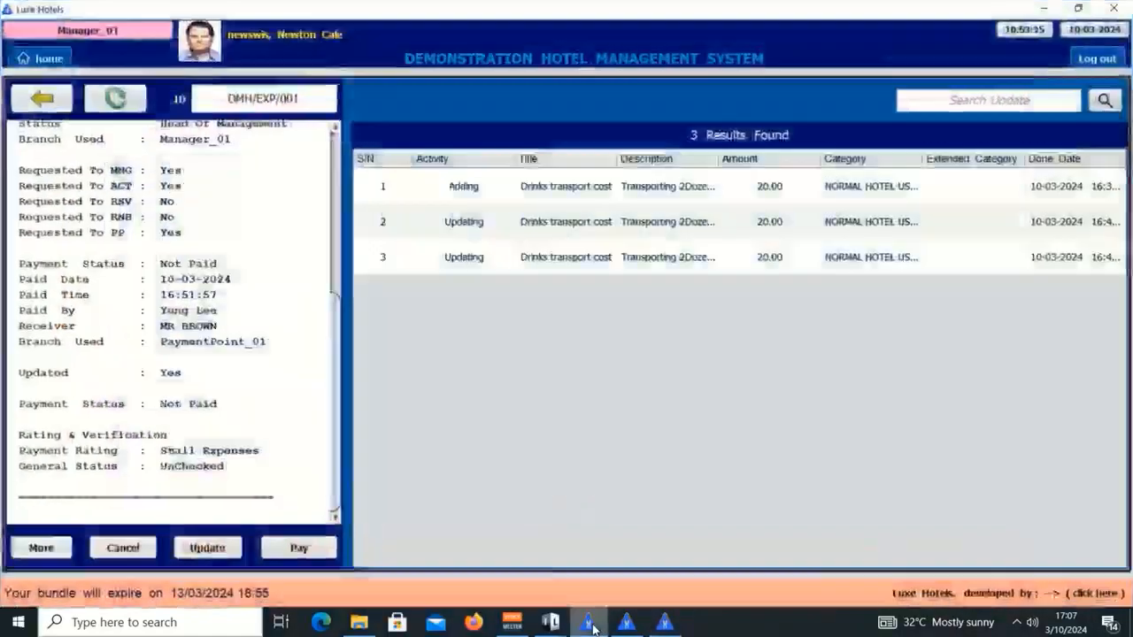
click(50, 61)
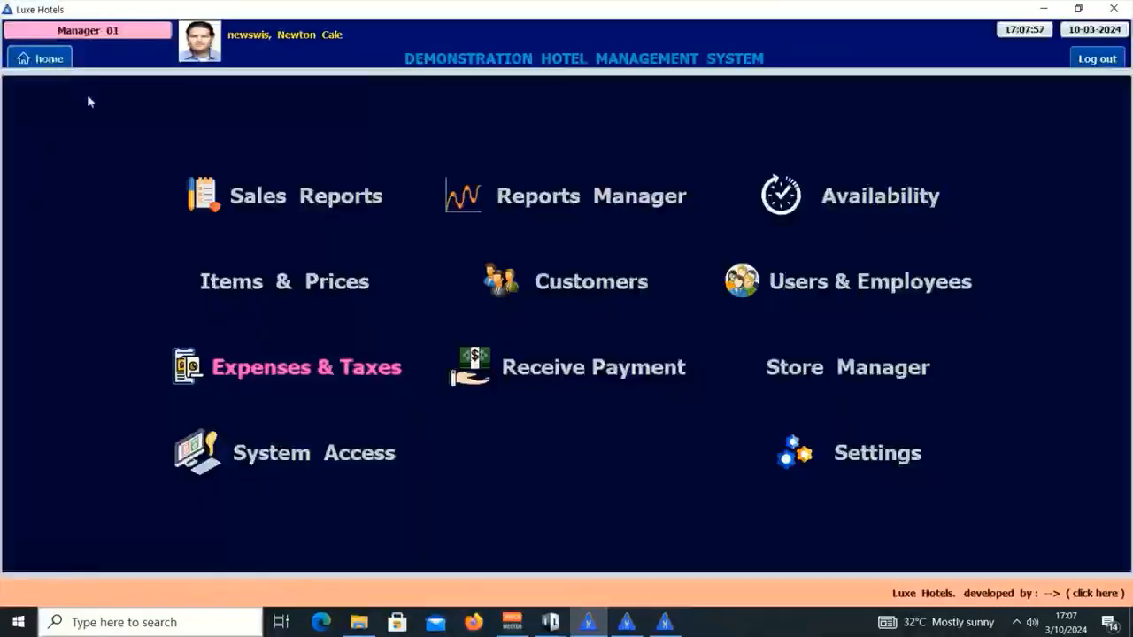
click(906, 476)
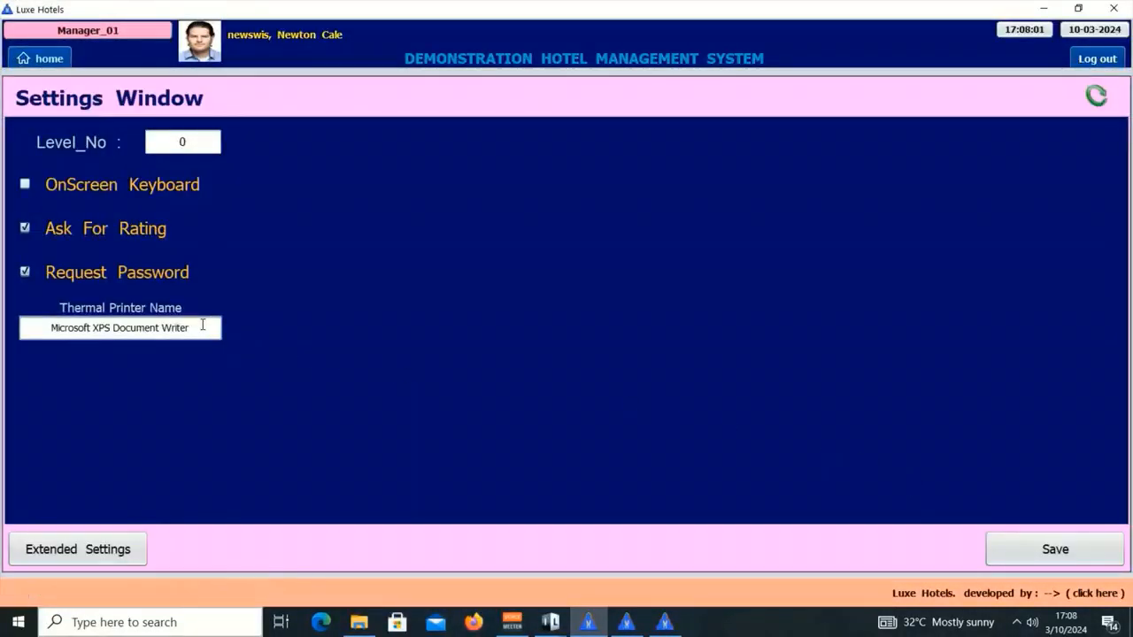
drag(201, 325, 29, 320)
key(ctrl+c)
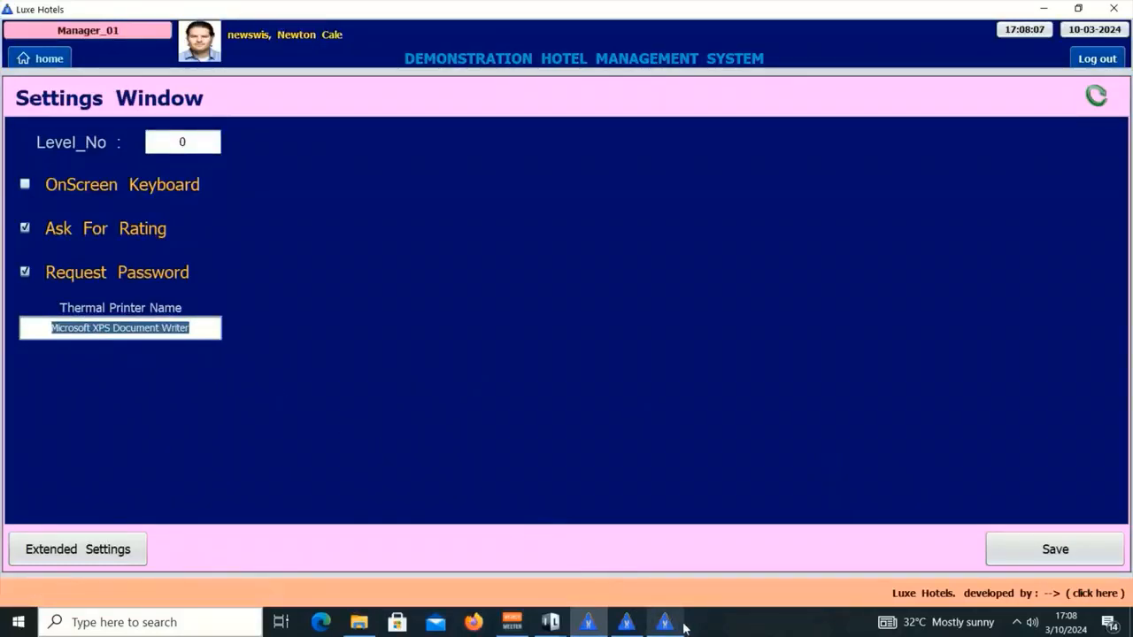
click(1043, 8)
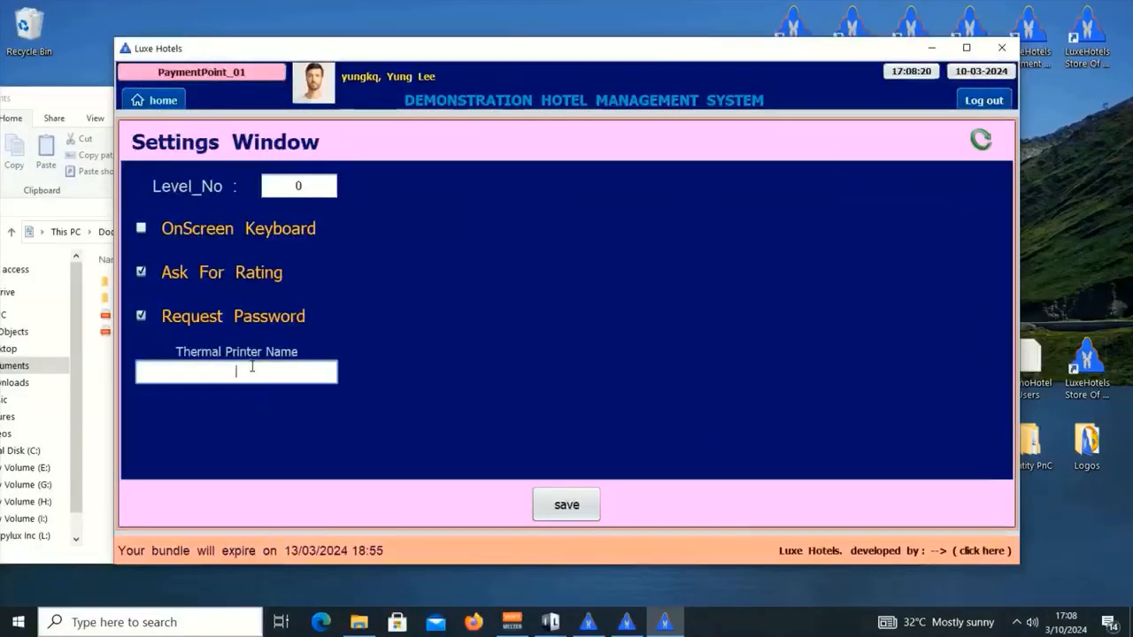
key(ctrl+v)
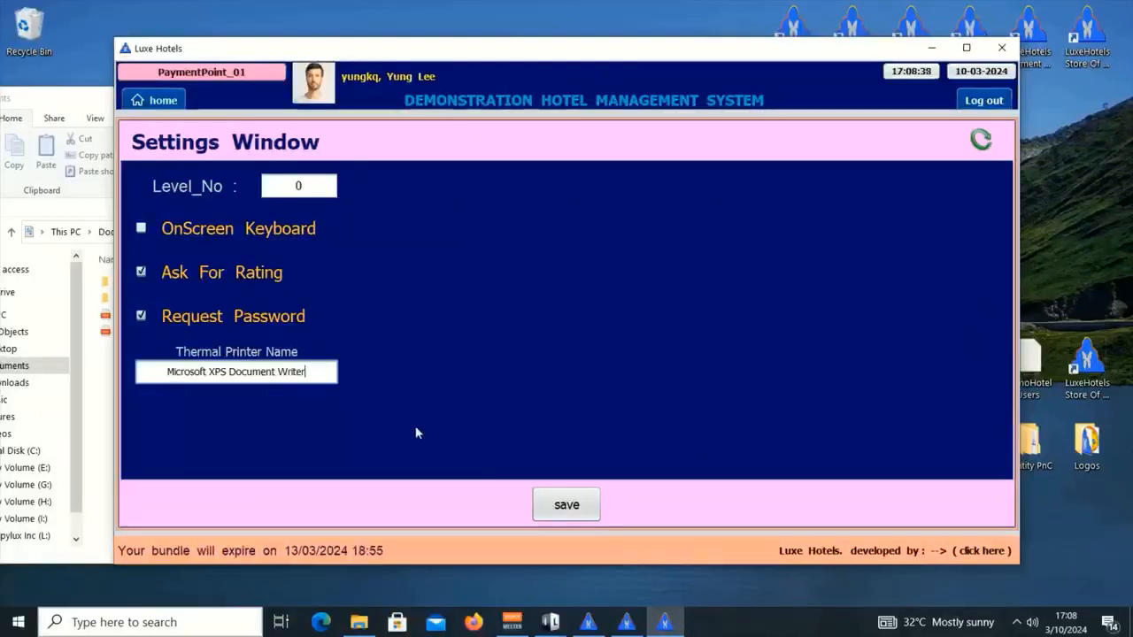
Save the Payment Point settings and authorise the change with the account password.
click(569, 512)
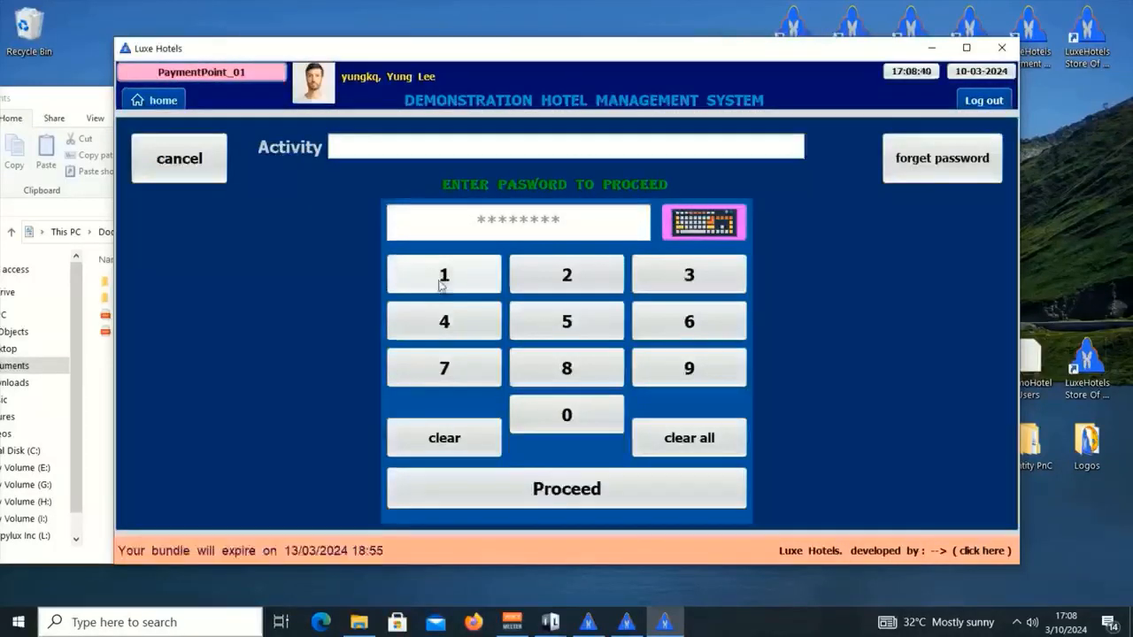
click(440, 289)
click(440, 288)
click(458, 371)
click(458, 371)
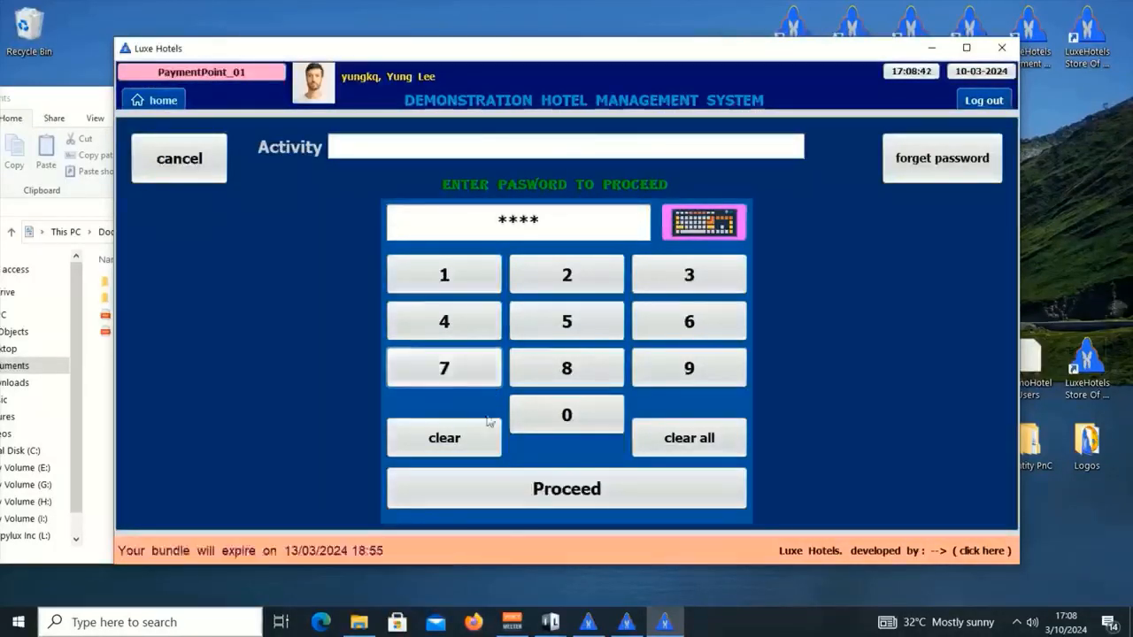
click(572, 499)
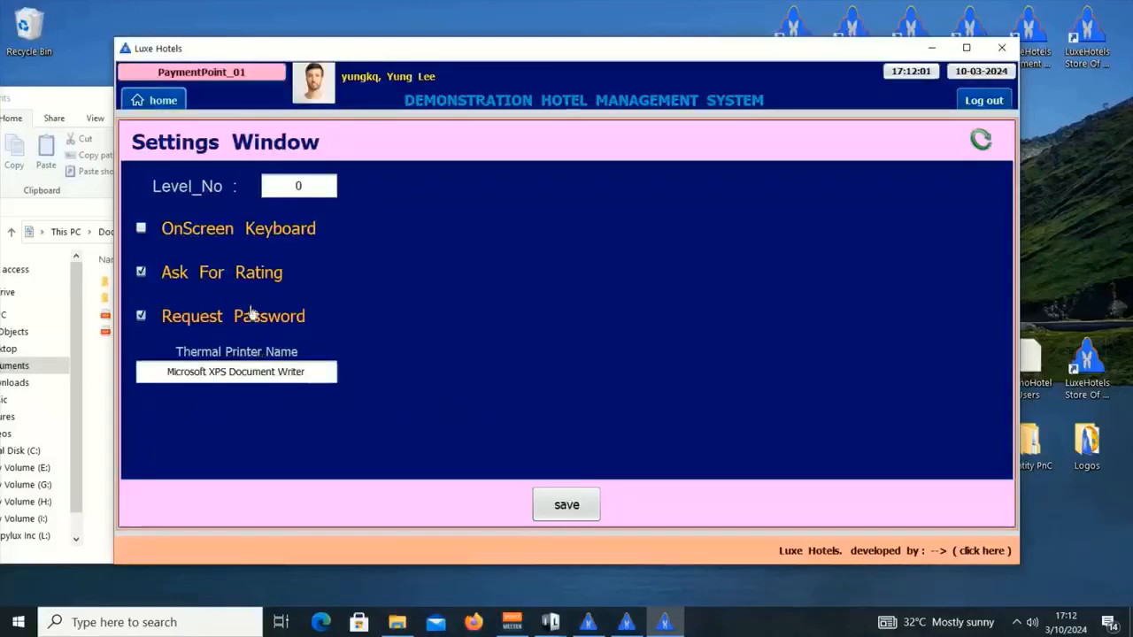
Open the drinks transport payment from Payment Point's petty payment history and choose to print its payment slip with the thermal printer.
click(164, 102)
click(698, 263)
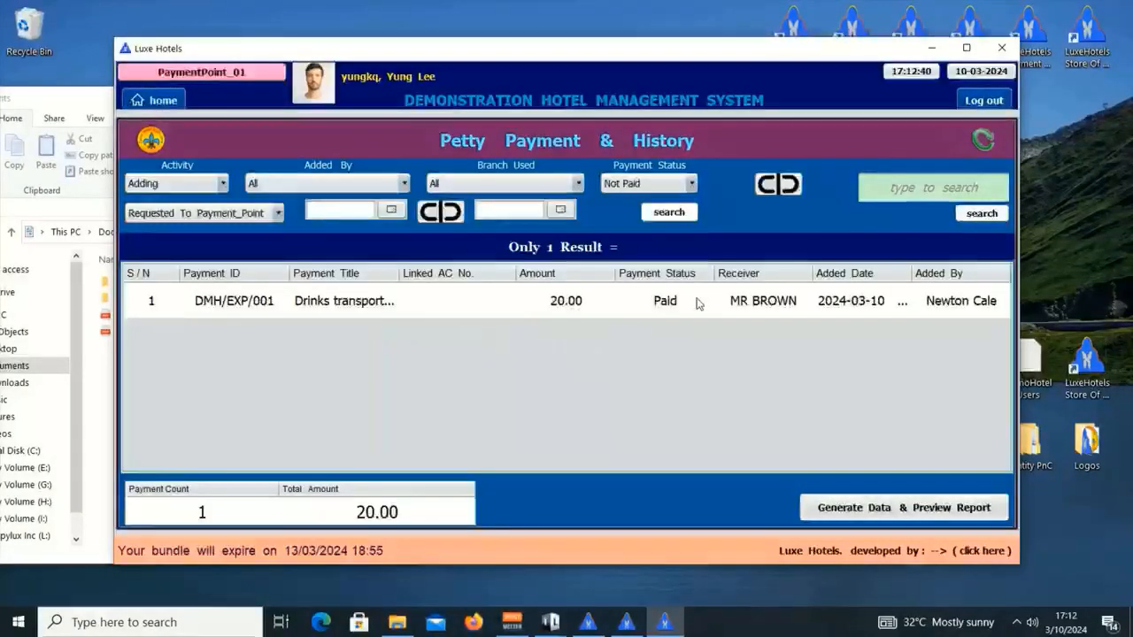
double_click(696, 302)
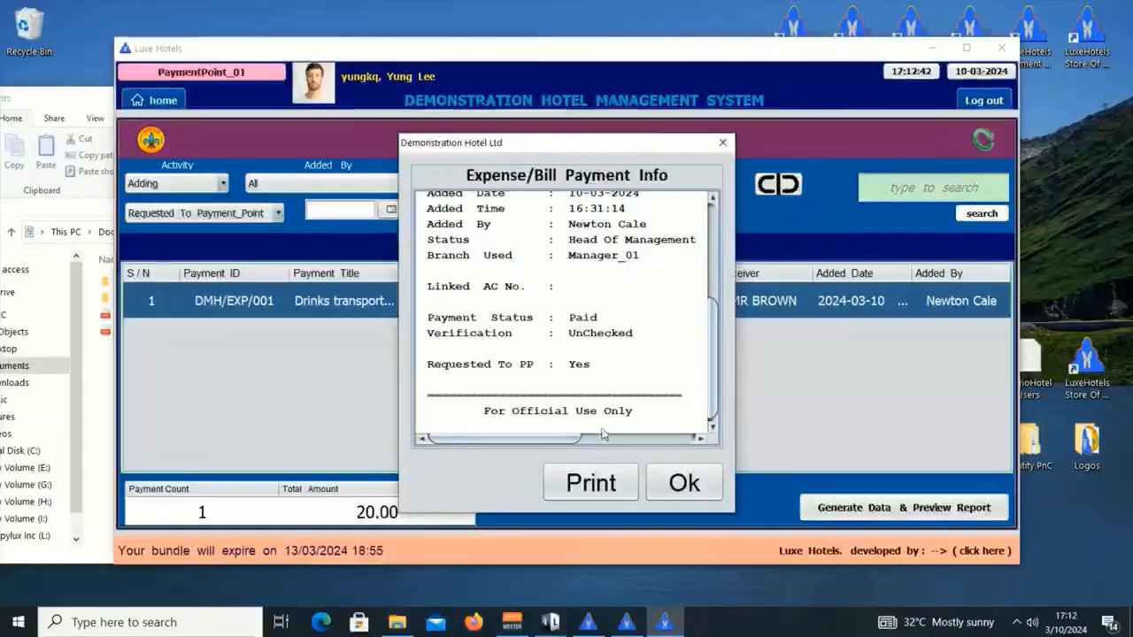
click(598, 488)
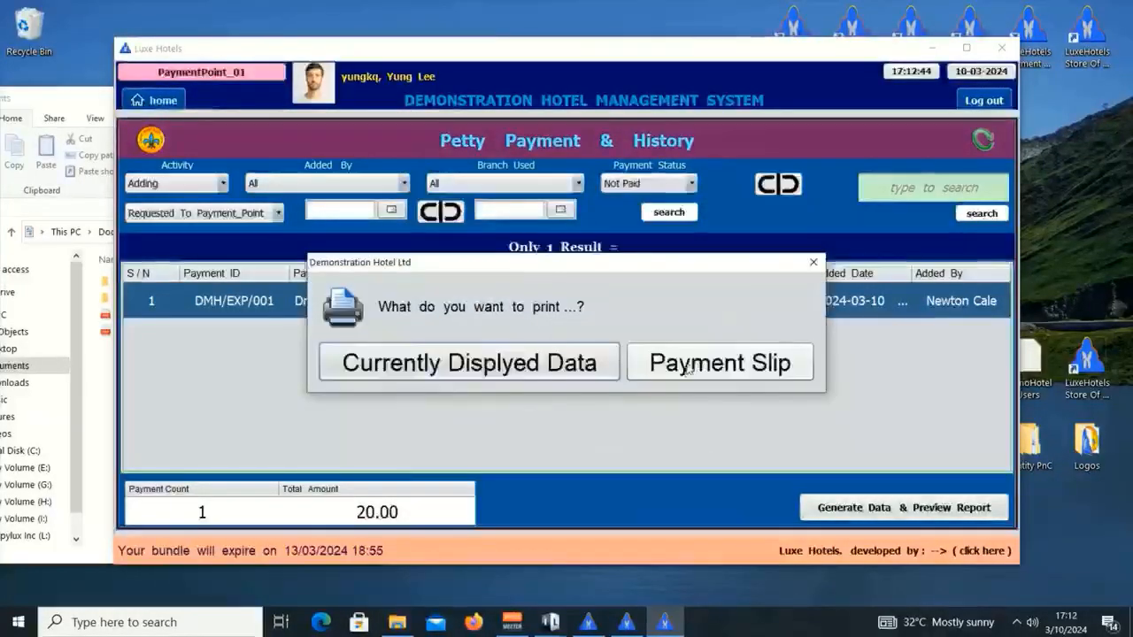
click(688, 369)
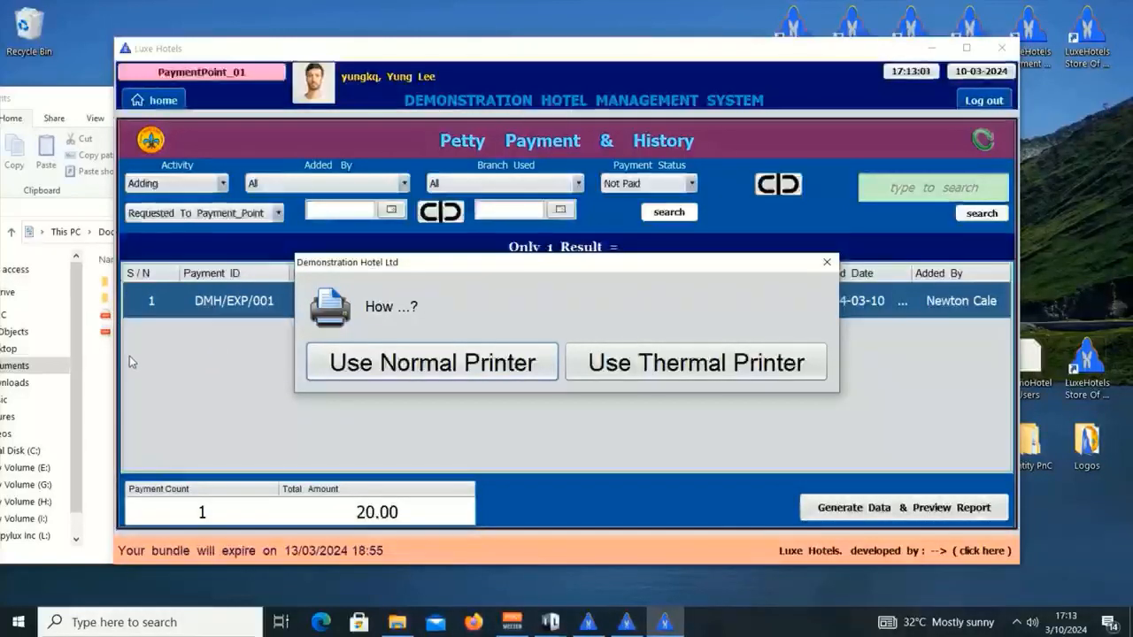
click(670, 366)
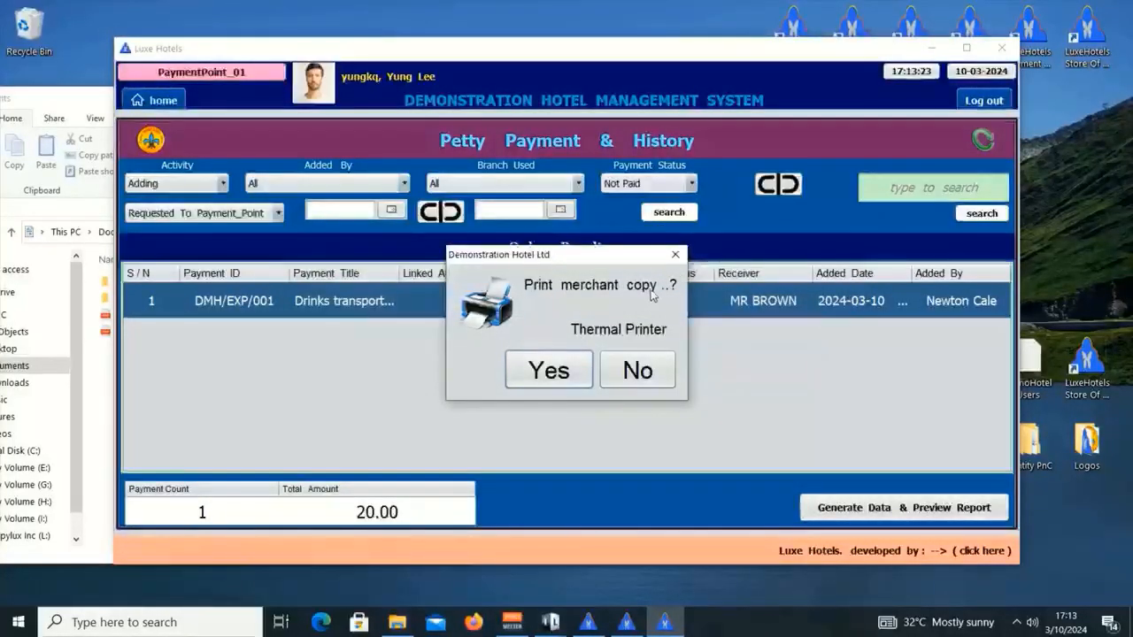
Print the merchant and customer copies on the thermal printer, dismissing each printing notice.
click(548, 370)
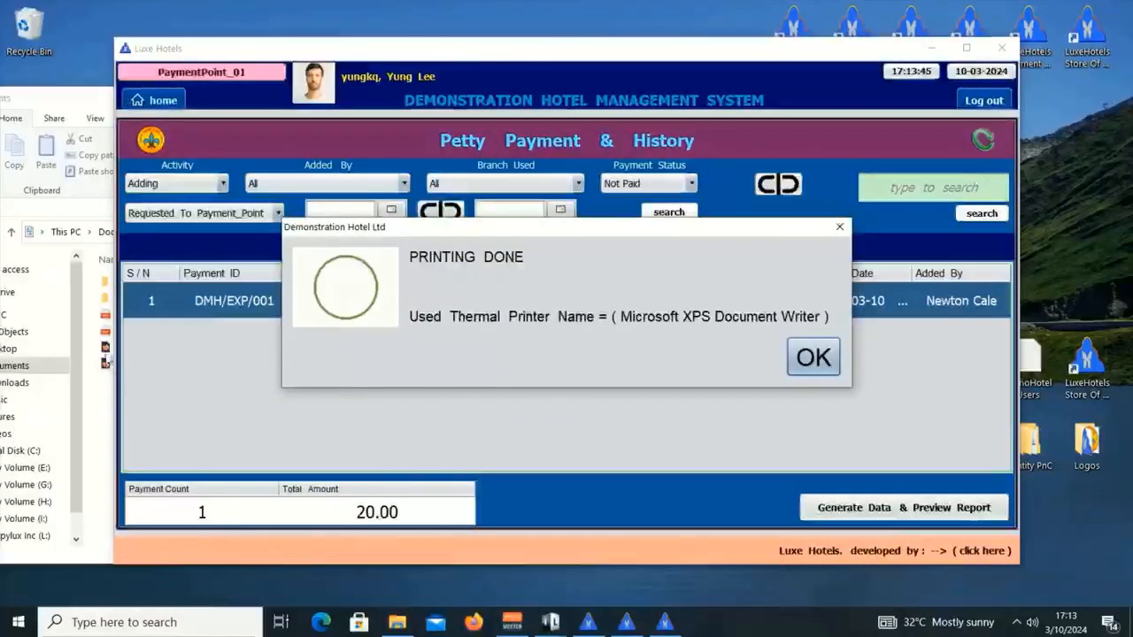
click(821, 358)
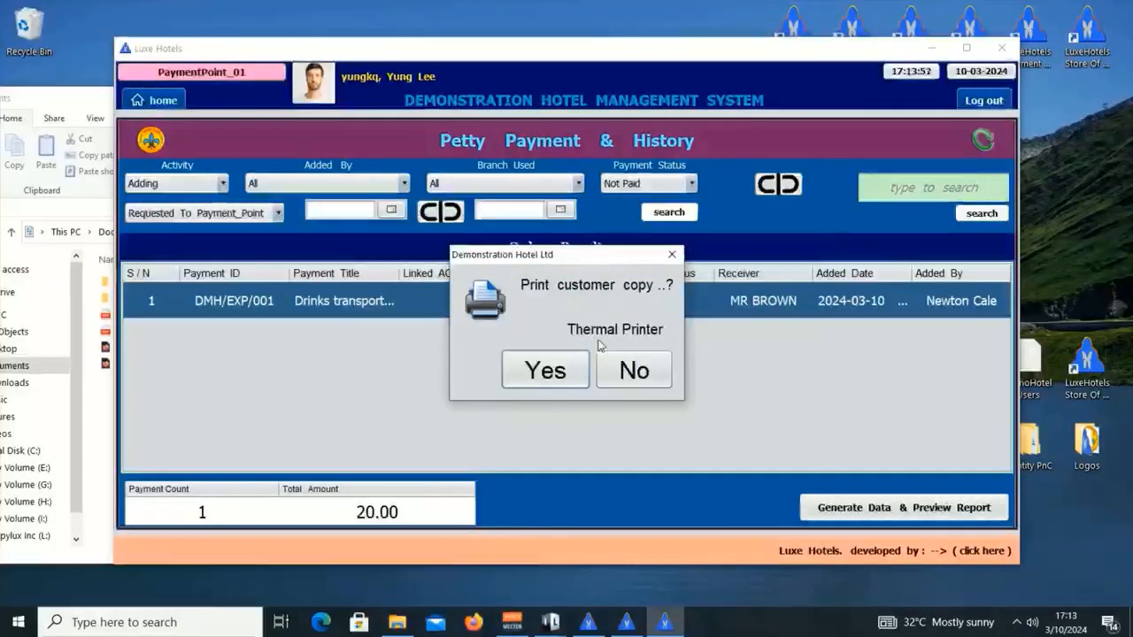
click(562, 373)
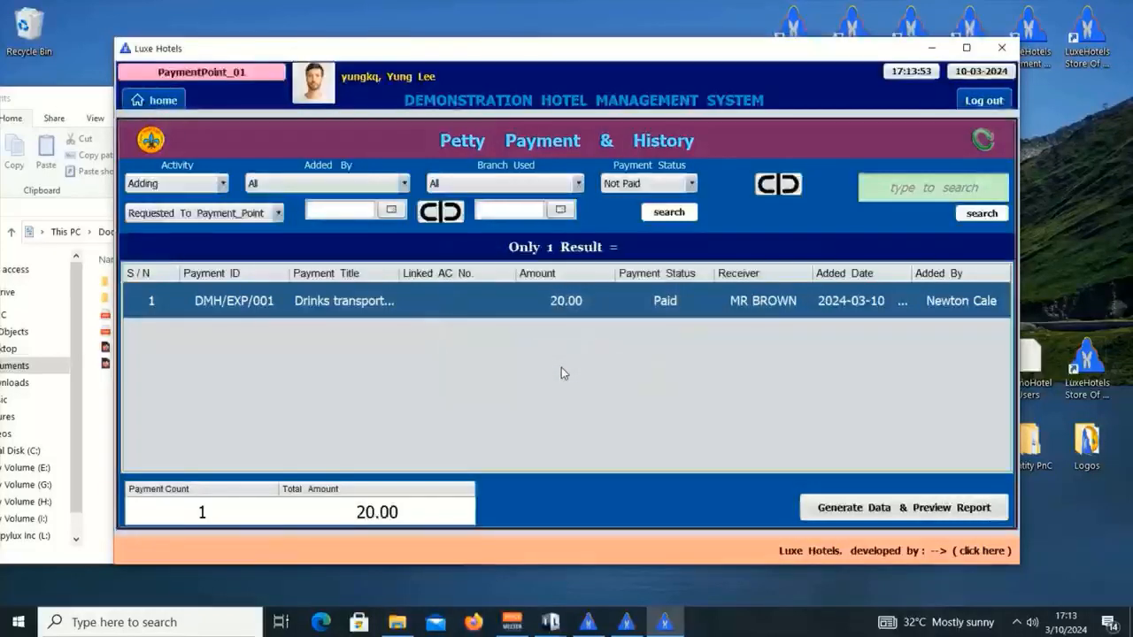
click(812, 358)
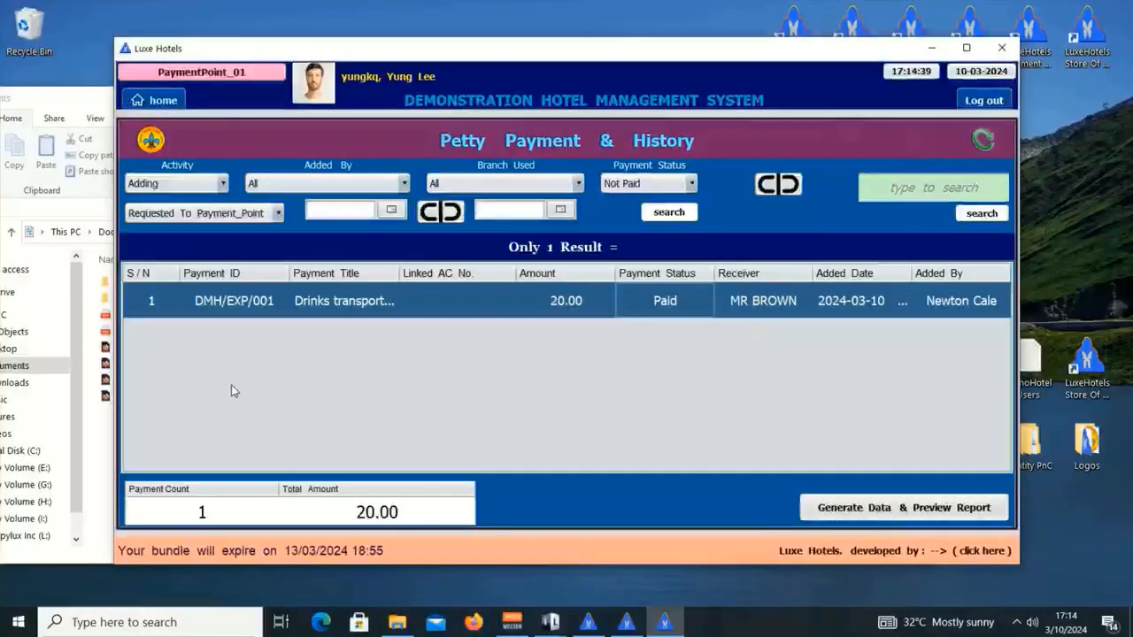
Bring up the Documents folder, look over the printed slip files, and view the Petty Slip 01 merchant copy.
click(103, 425)
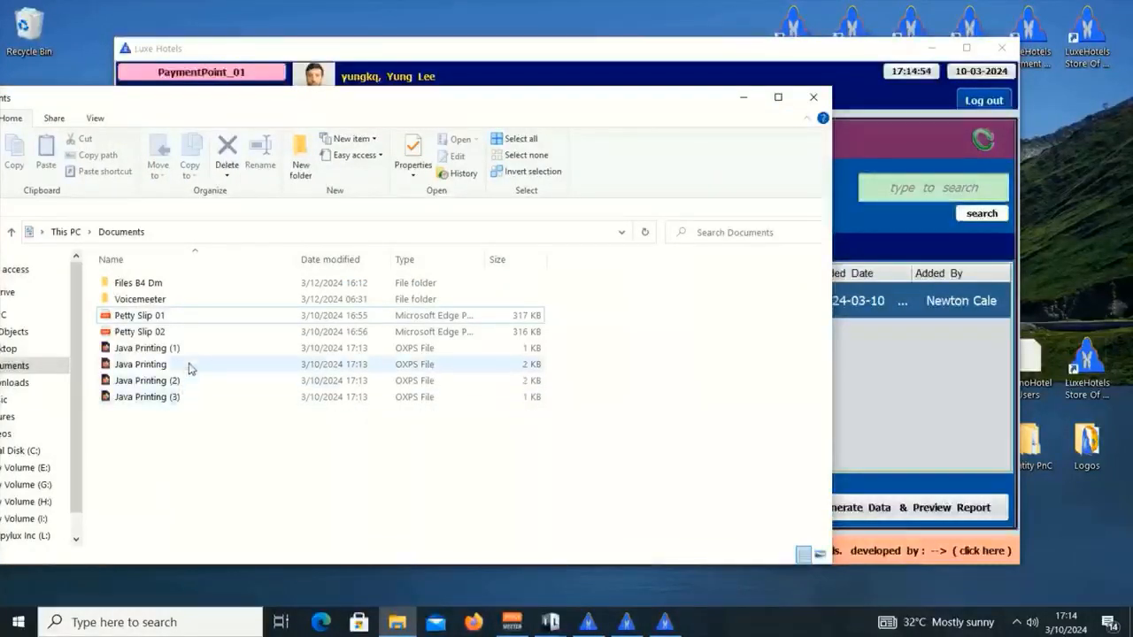
click(147, 322)
click(156, 333)
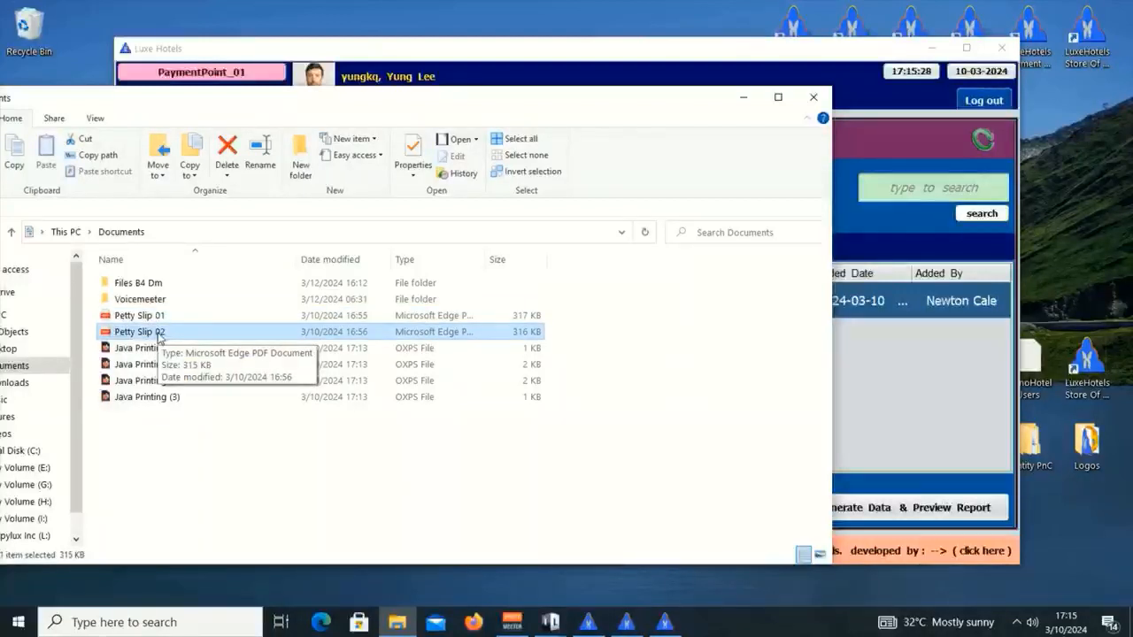
click(162, 364)
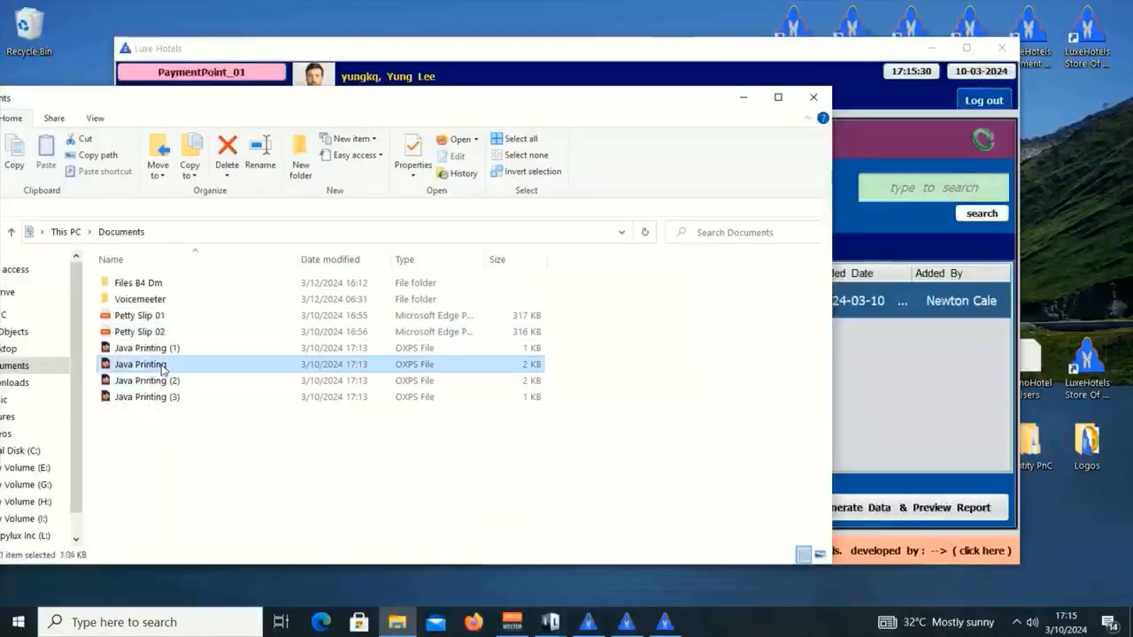
click(178, 382)
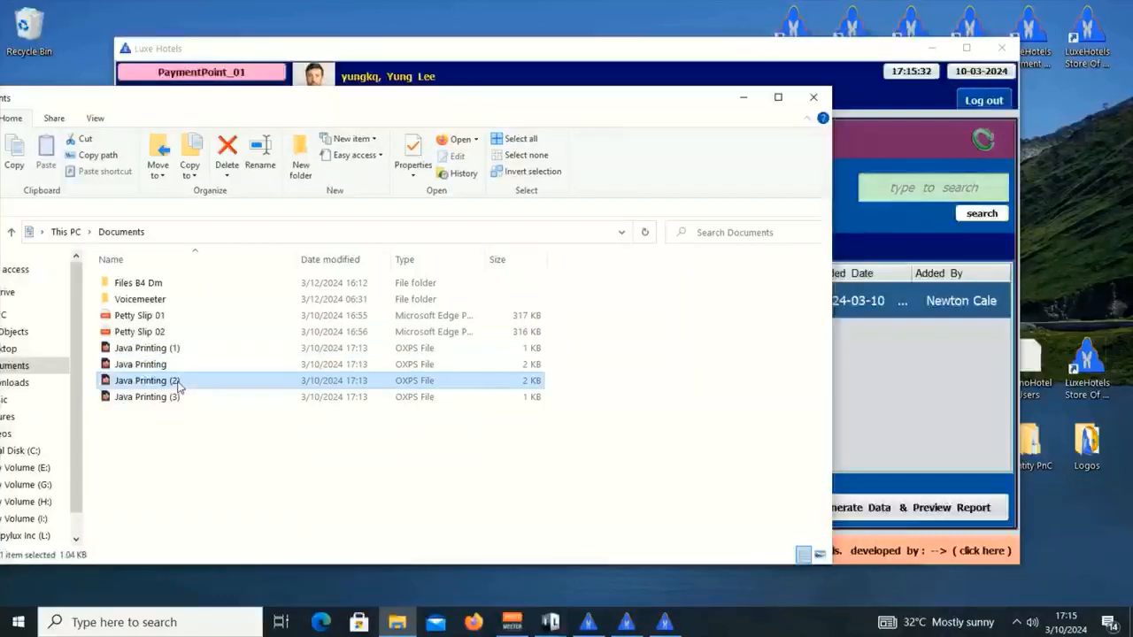
click(153, 321)
double_click(153, 321)
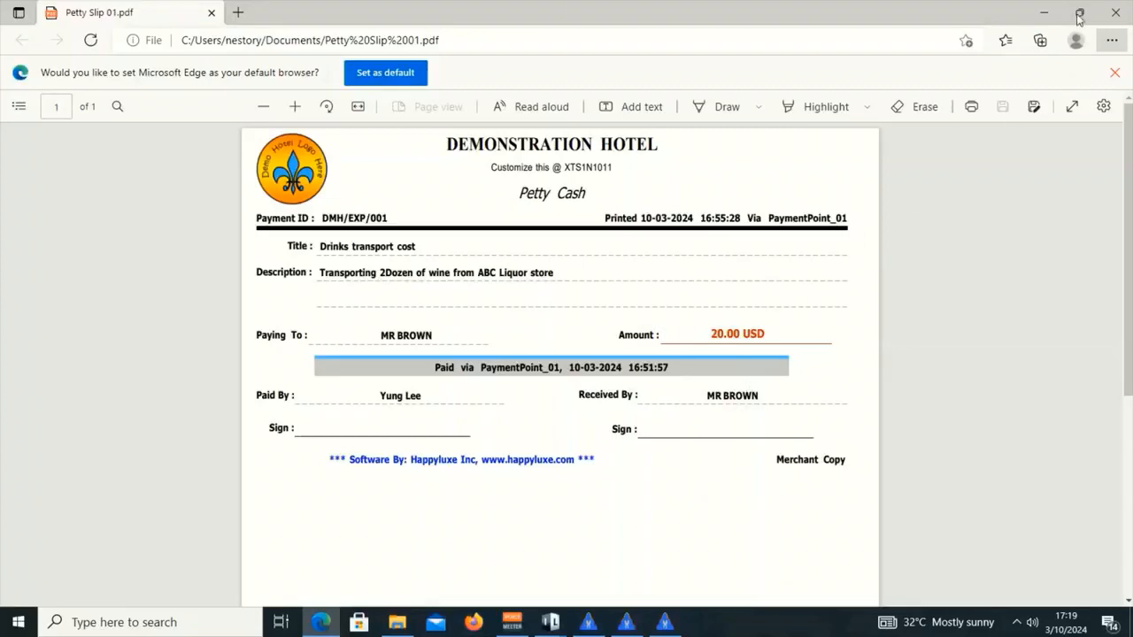
click(1044, 13)
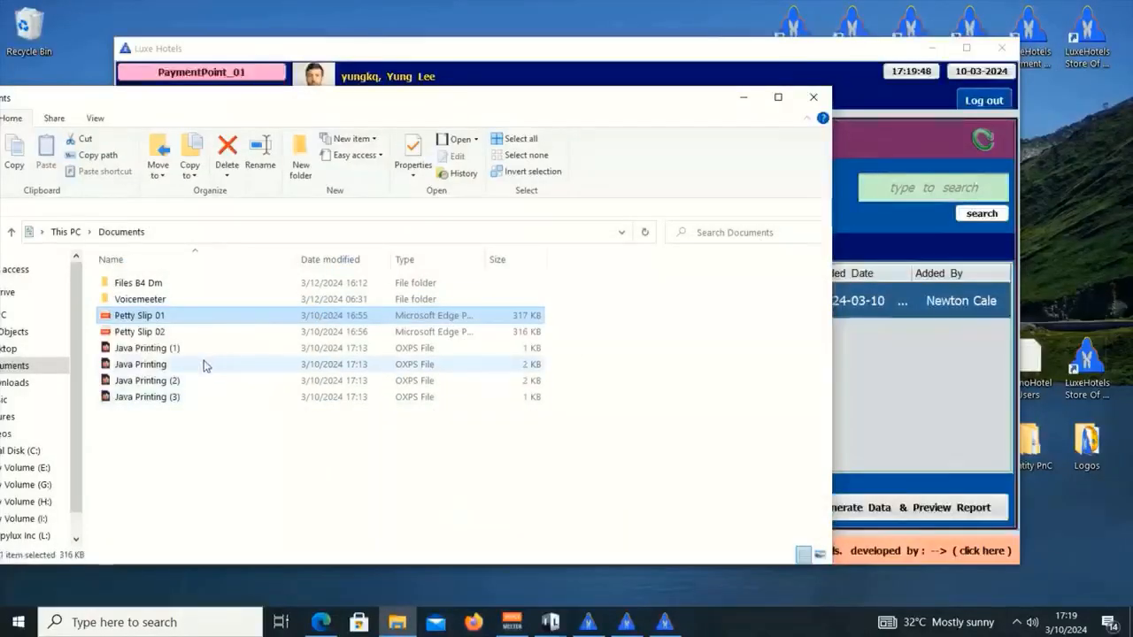
View the Petty Slip 02 customer copy, compare it with Petty Slip 01, and close both PDFs.
click(156, 332)
double_click(155, 333)
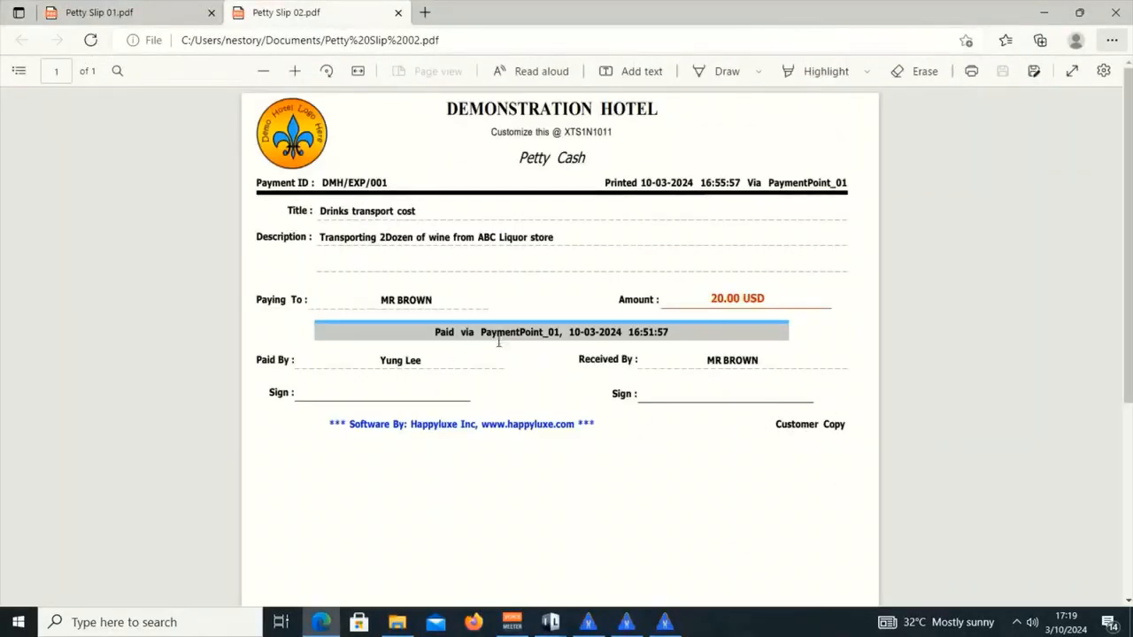
click(148, 15)
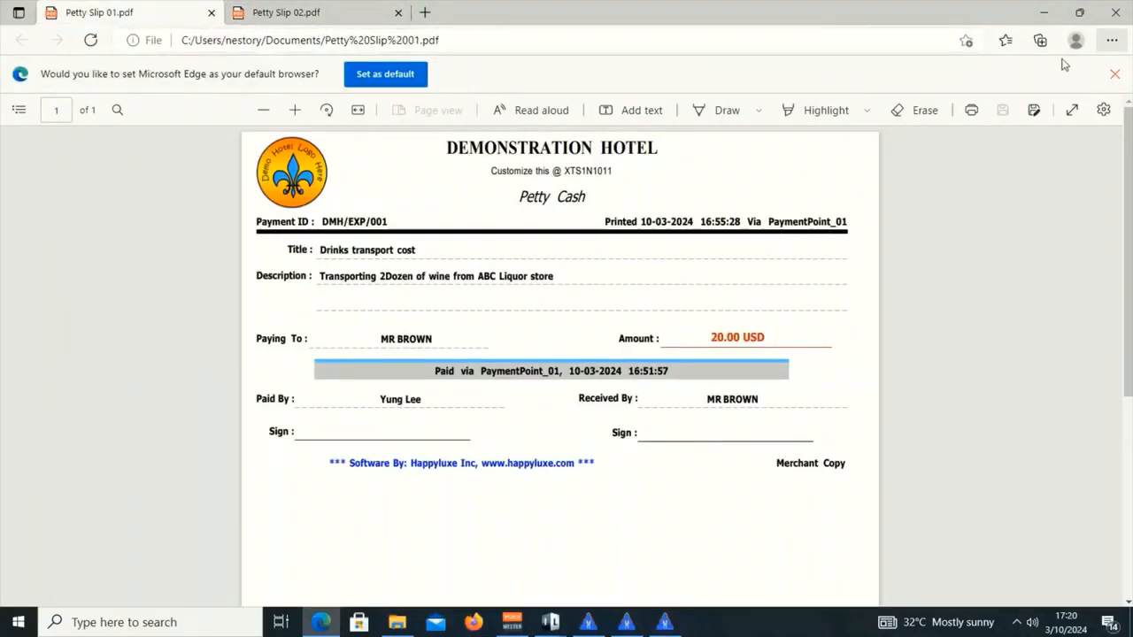
click(1115, 13)
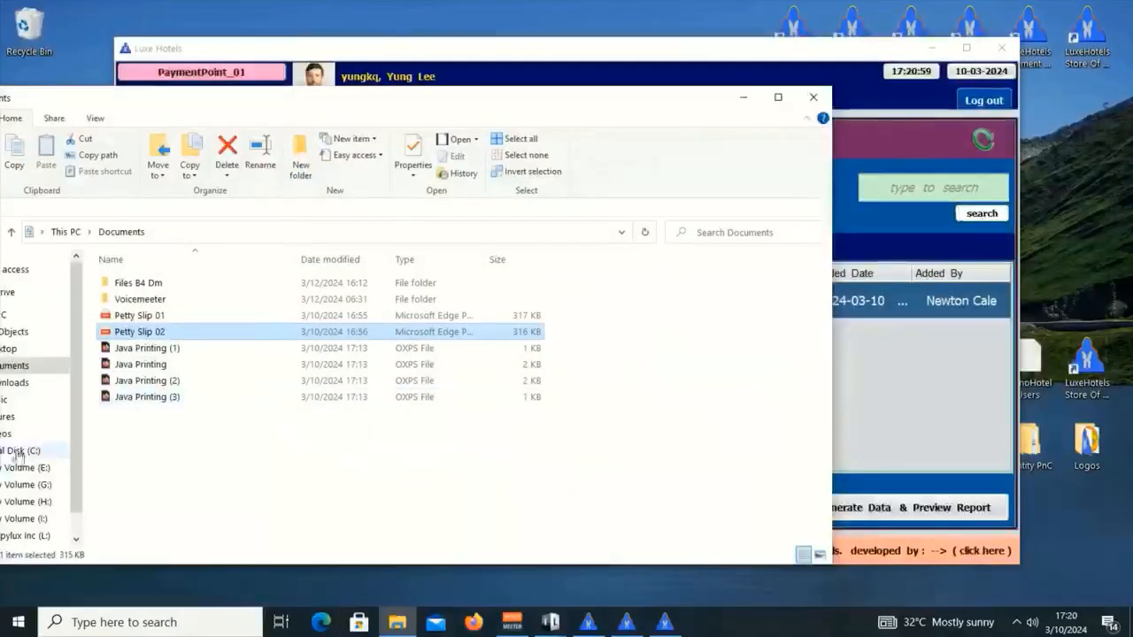
View the thermal slips Java Printing and Java Printing (2), and close the browser and the Documents folder.
double_click(165, 366)
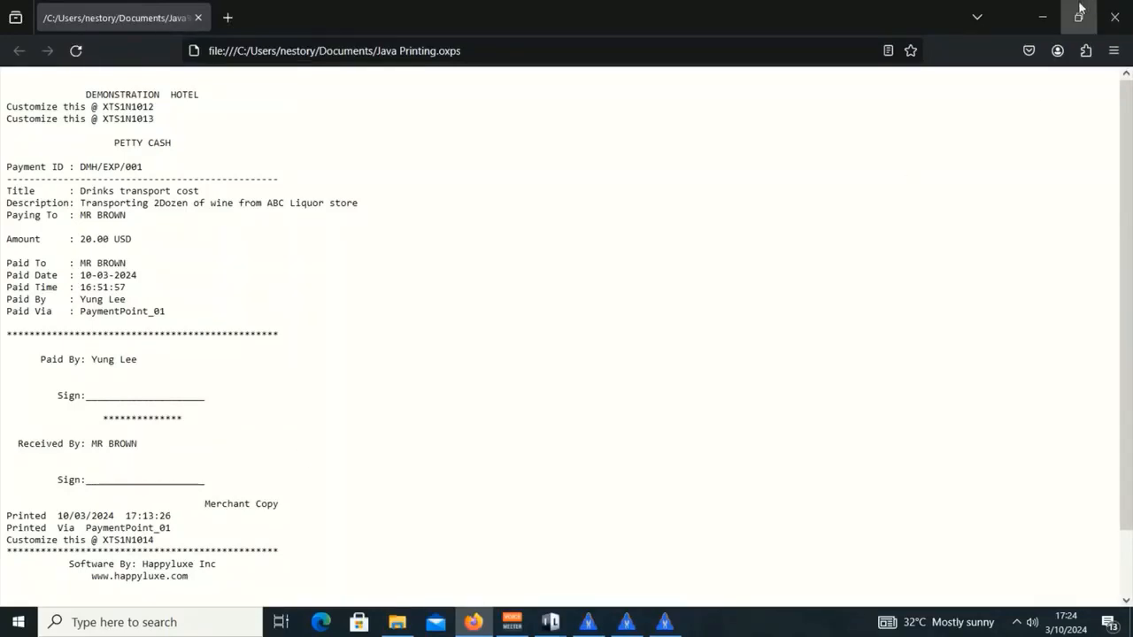
click(1042, 16)
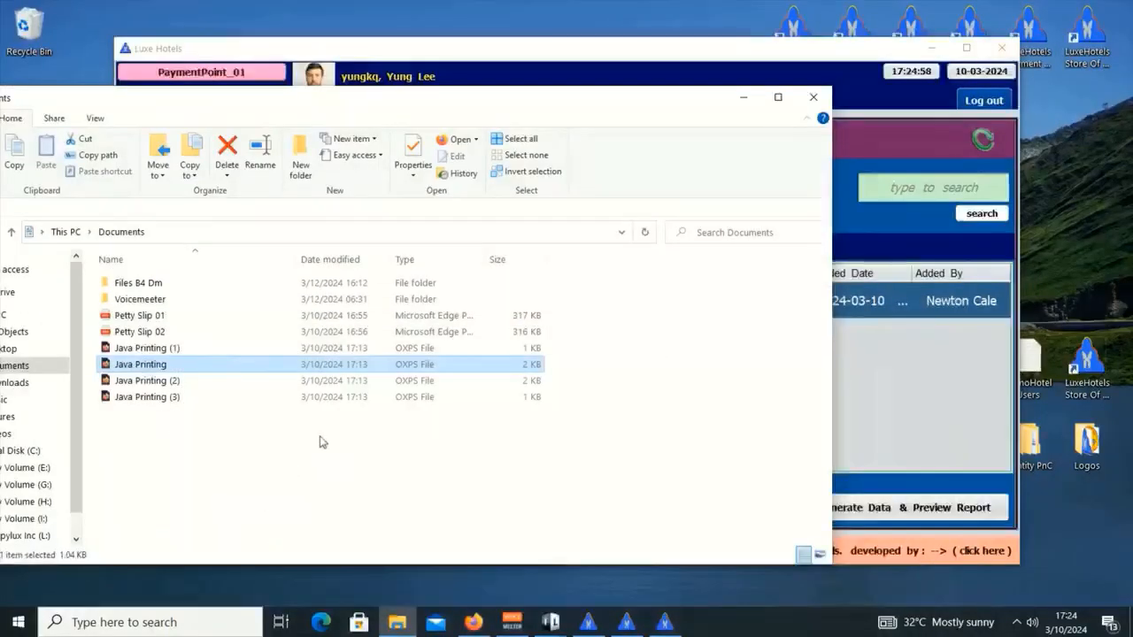
click(168, 382)
double_click(170, 382)
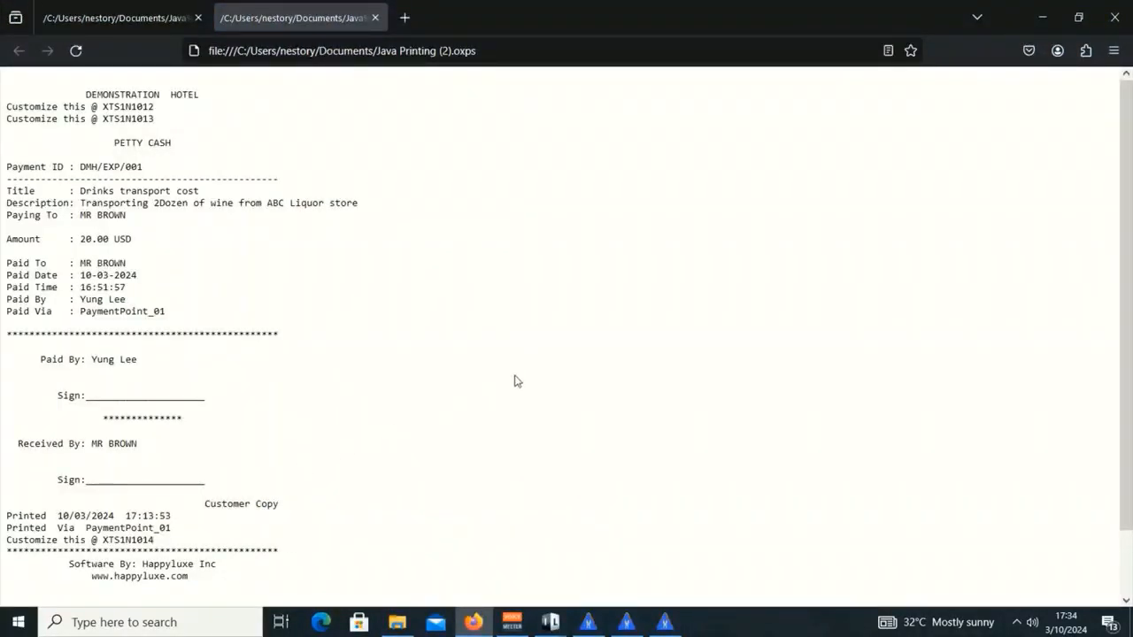
click(1114, 17)
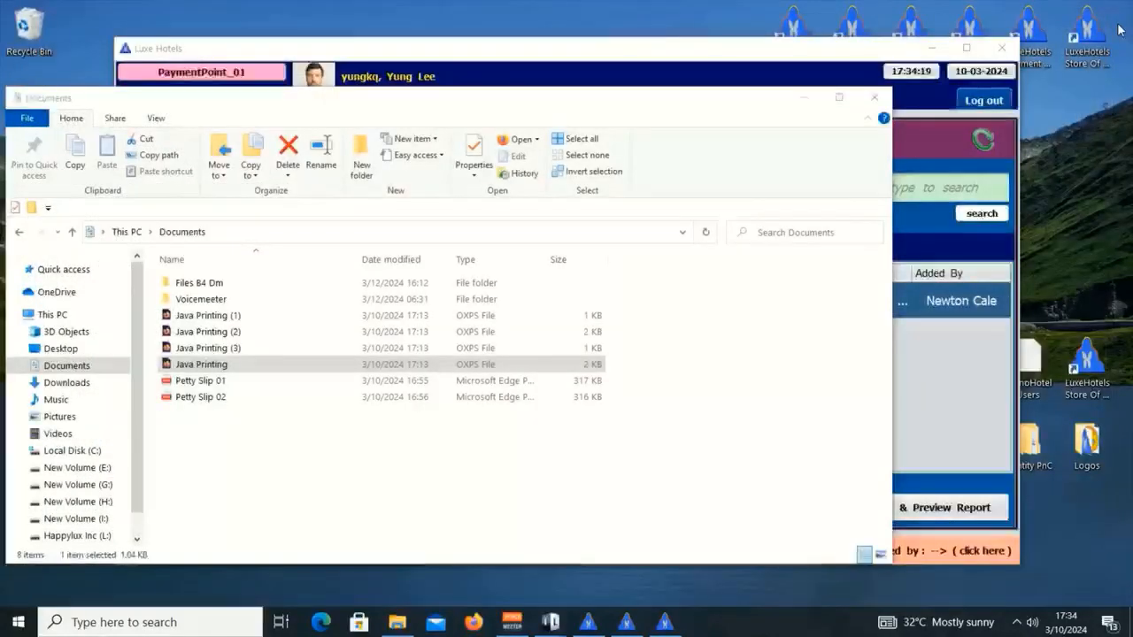
click(874, 97)
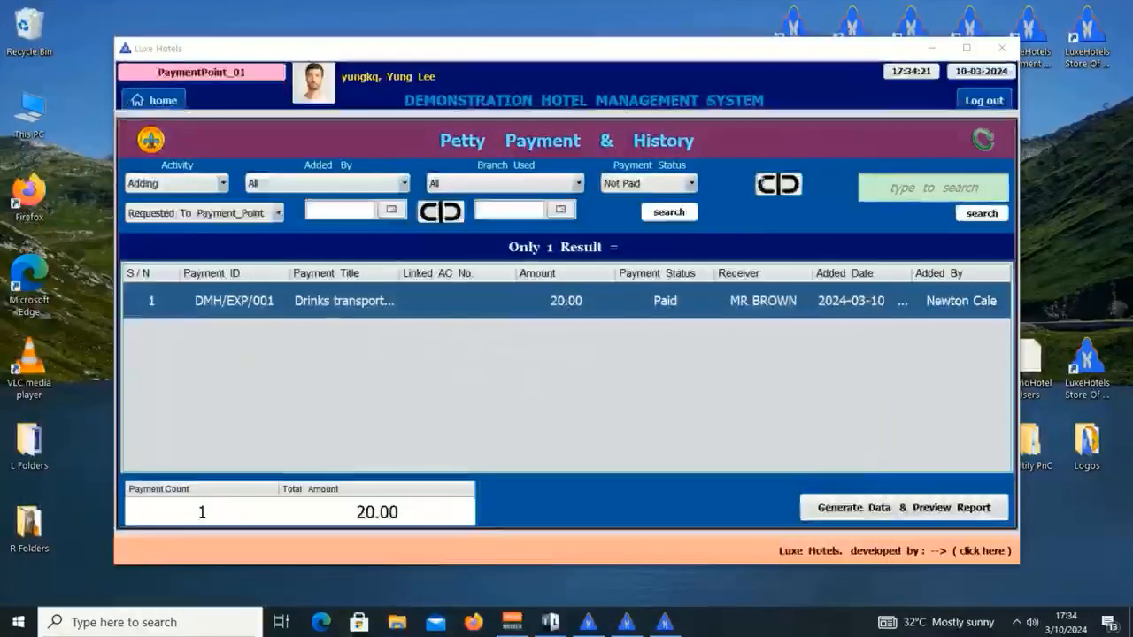
Switch to the Manager window, view the drinks transport expense record under Expenses & Taxes, and minimise the window.
click(590, 621)
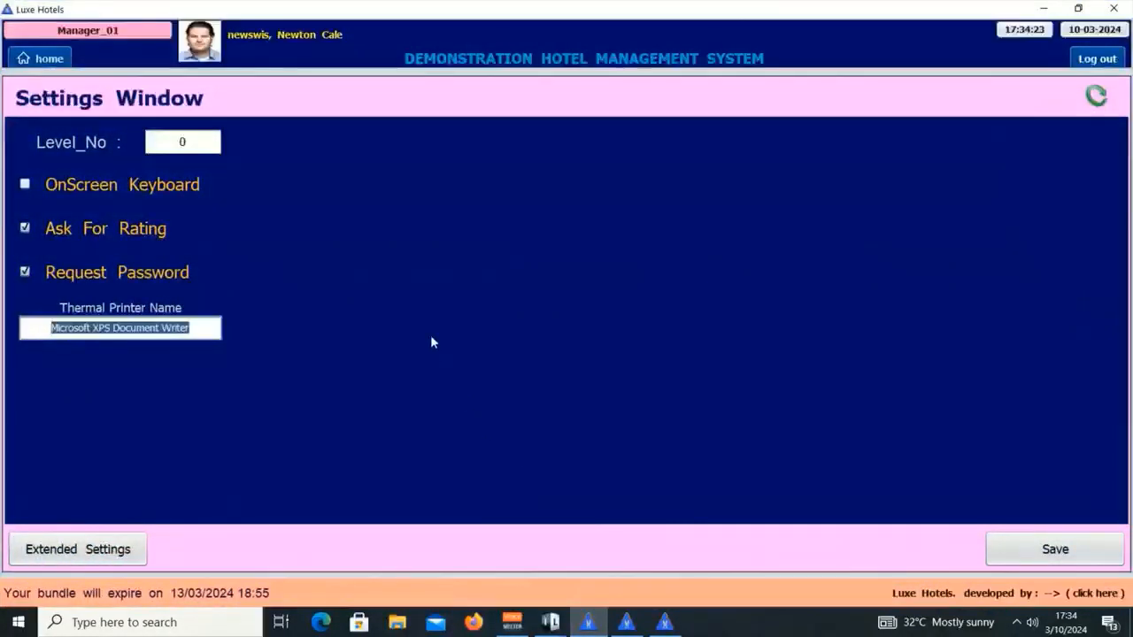
click(52, 61)
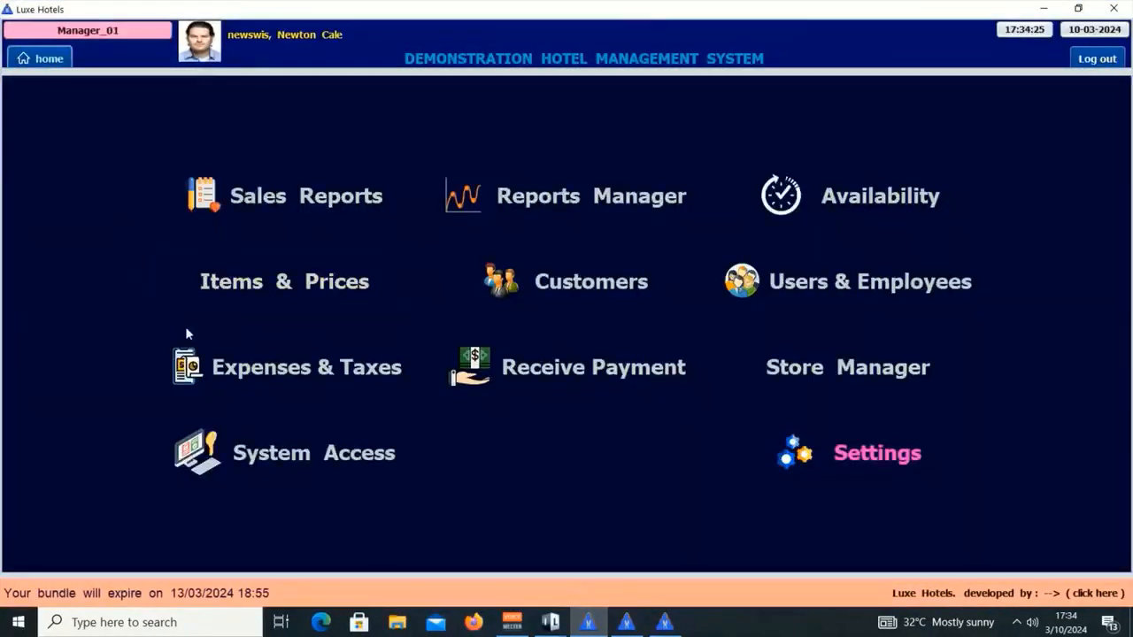
click(329, 380)
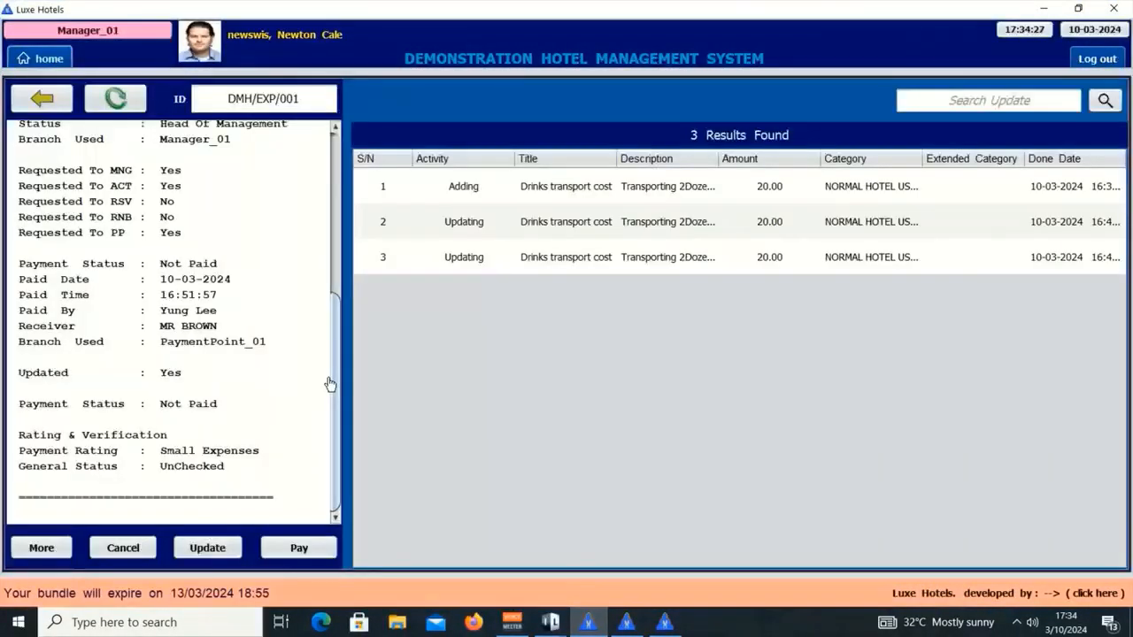
click(1053, 9)
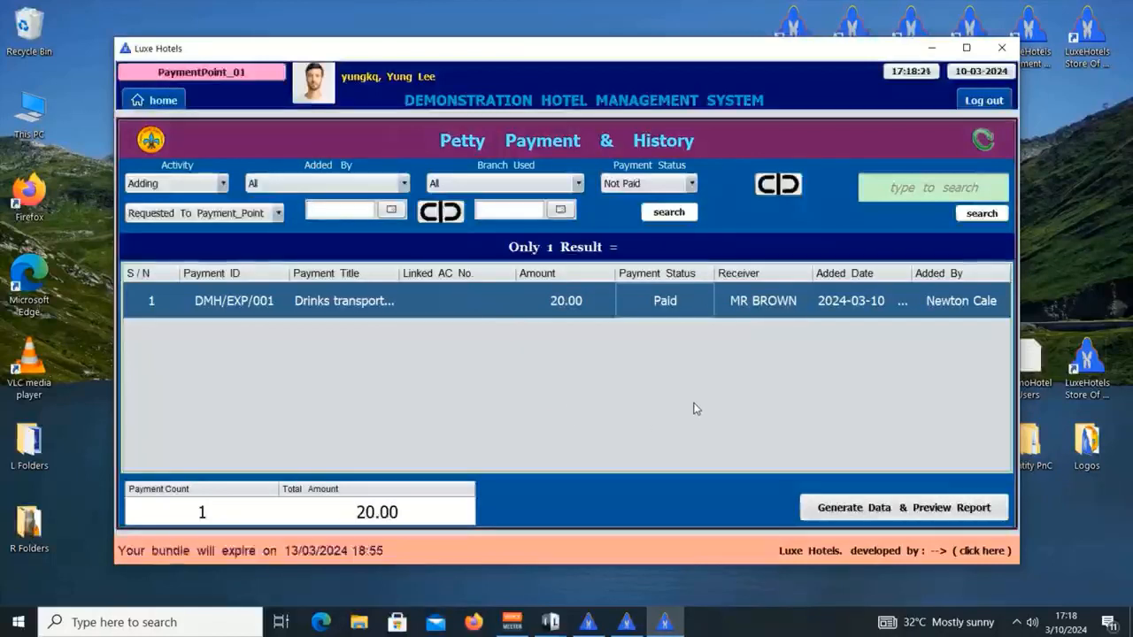
Set the start date of Payment Point's petty payment history to Mar 10, 2024 and generate the data and report preview.
click(390, 209)
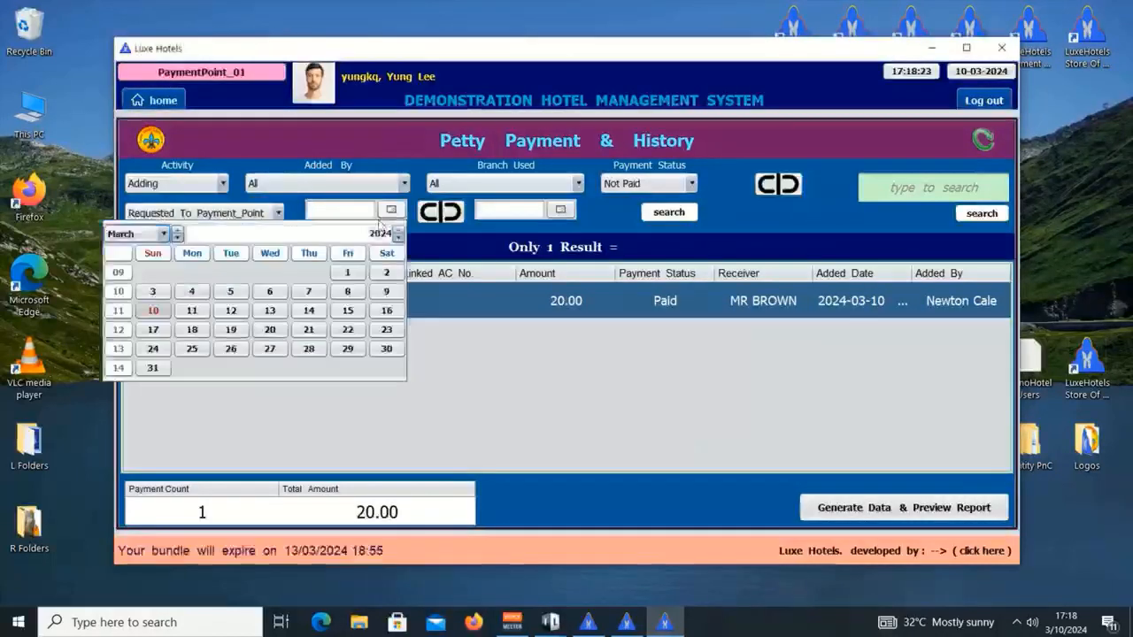
click(153, 310)
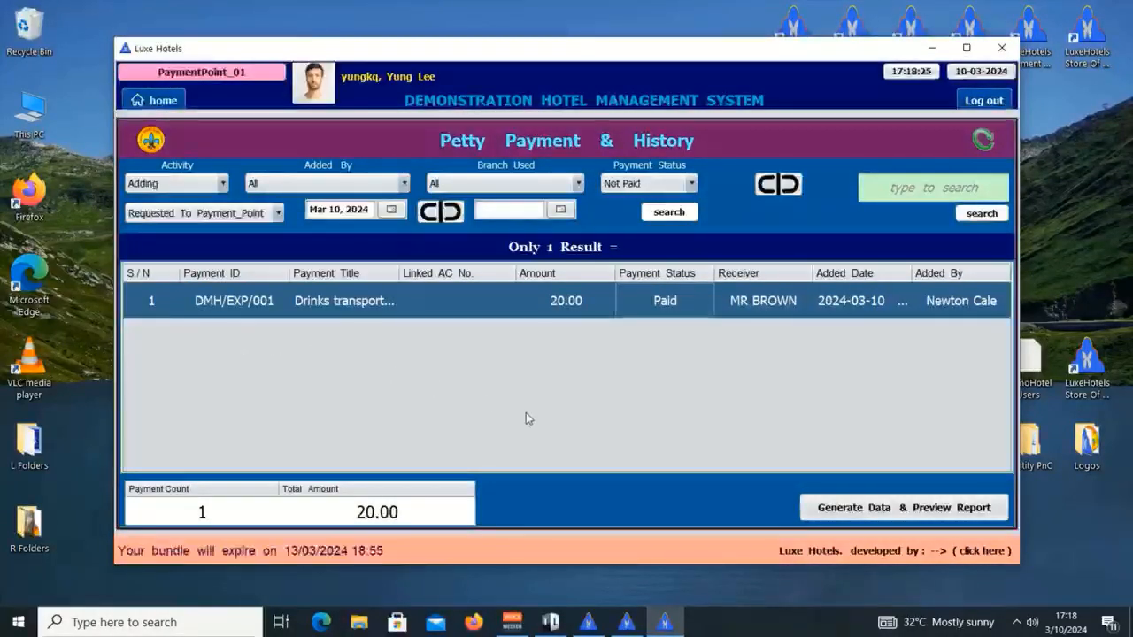
click(839, 512)
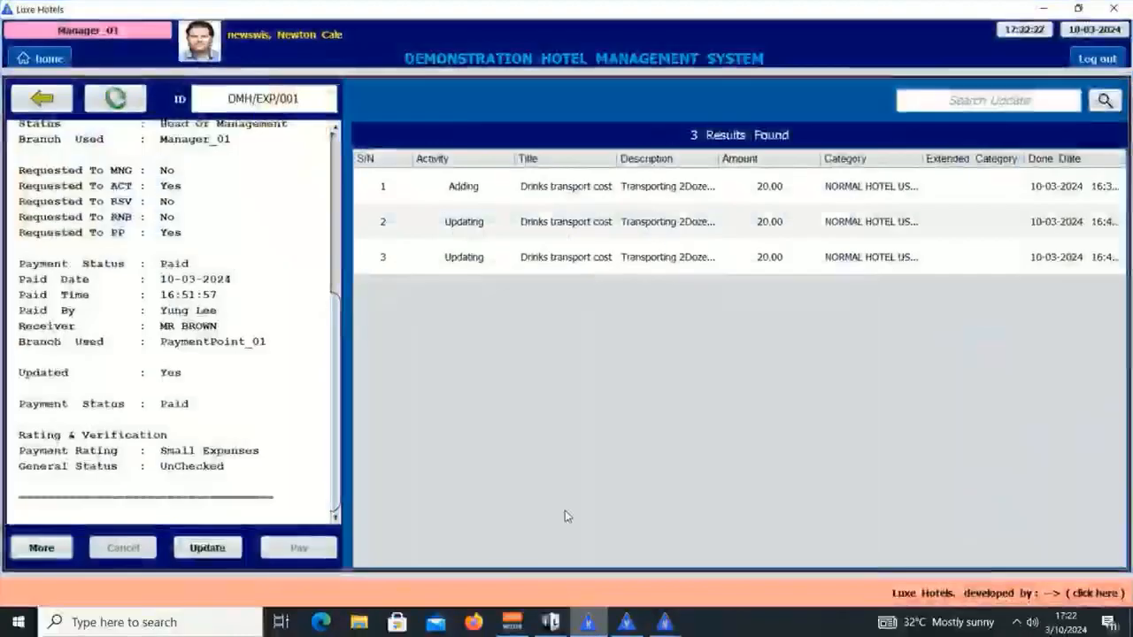
Return to the Manager's Expense & Bills Payment History, set its start date to Mar 10, 2024, and generate the data and report preview.
click(39, 99)
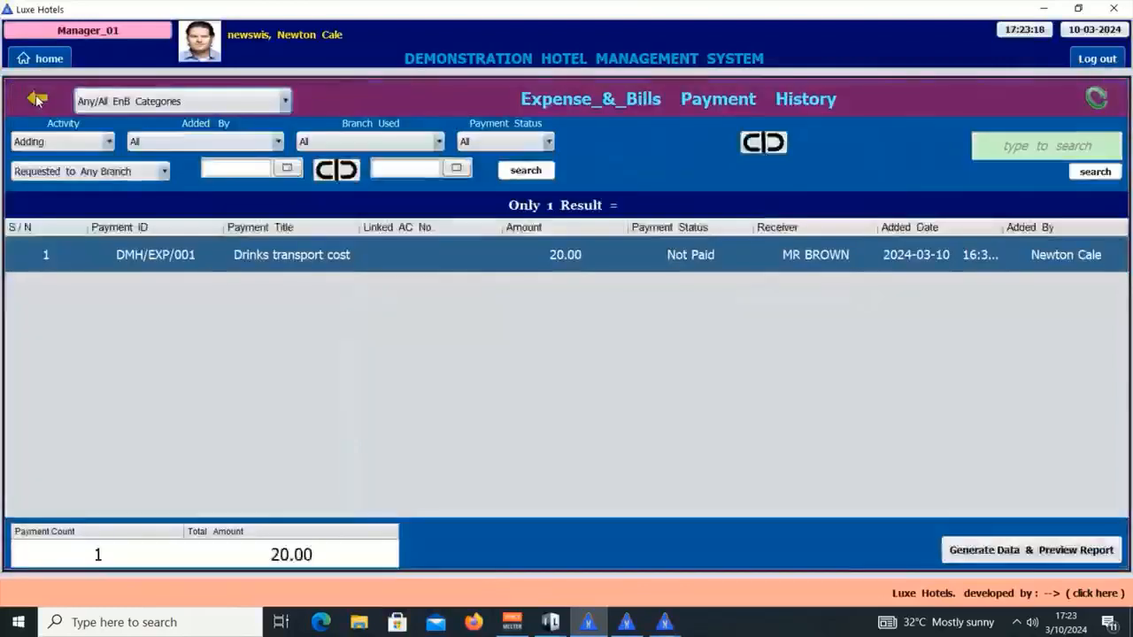
click(288, 170)
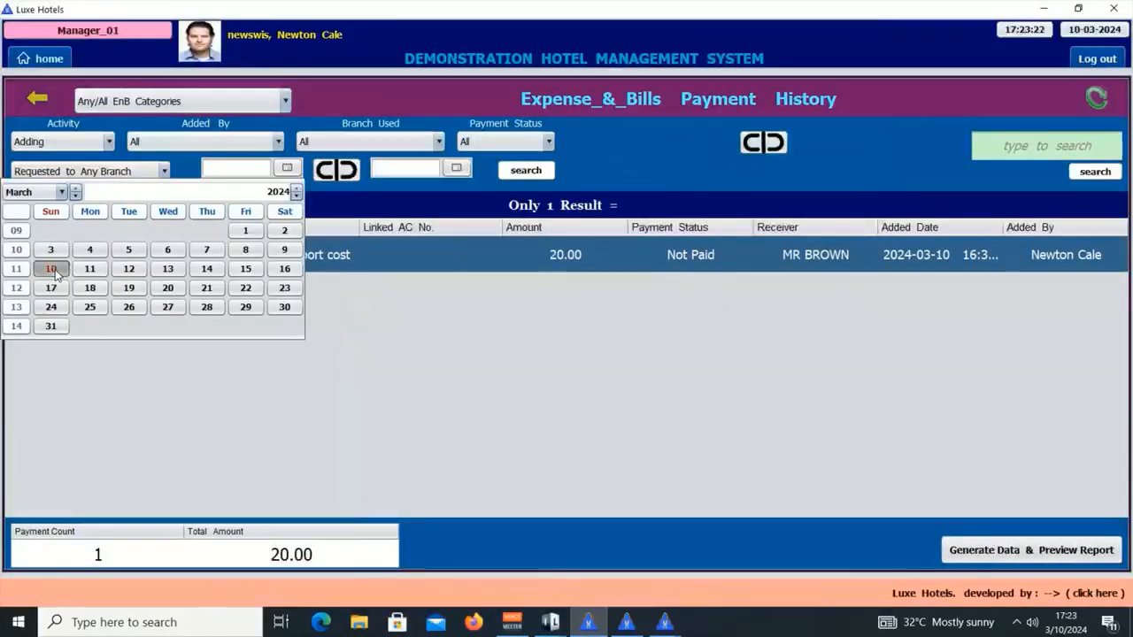
click(51, 269)
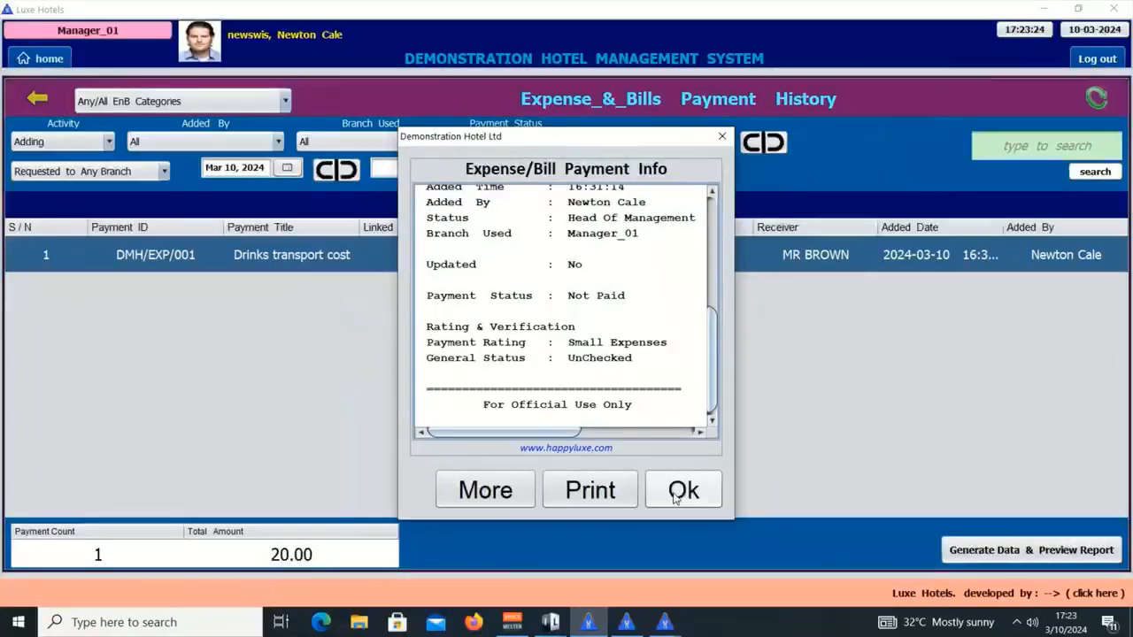
click(673, 492)
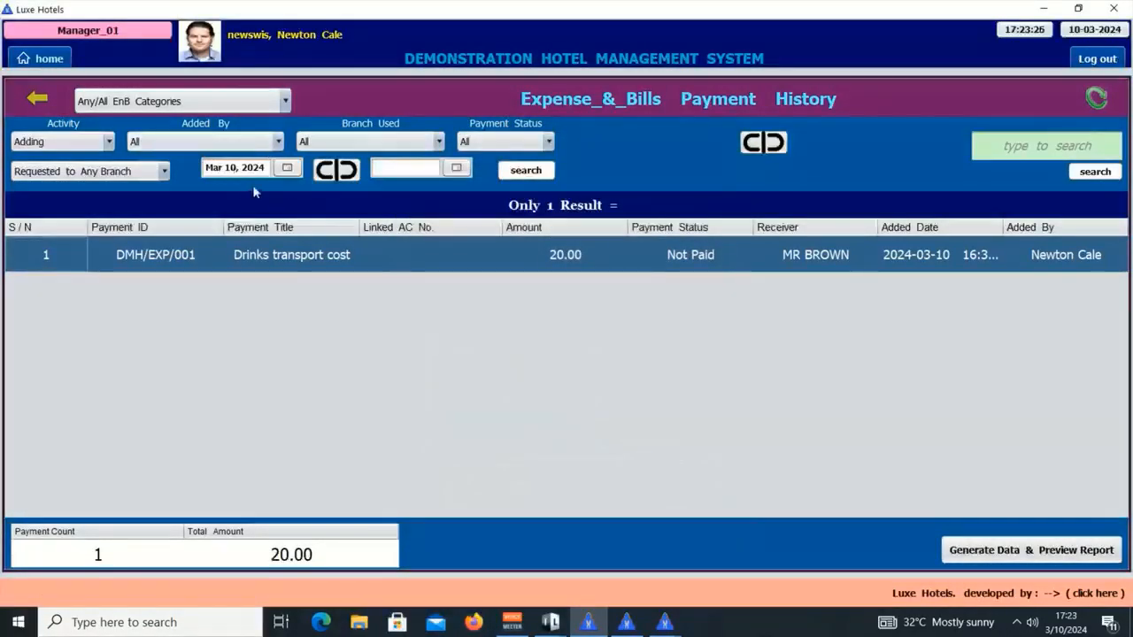
click(1005, 552)
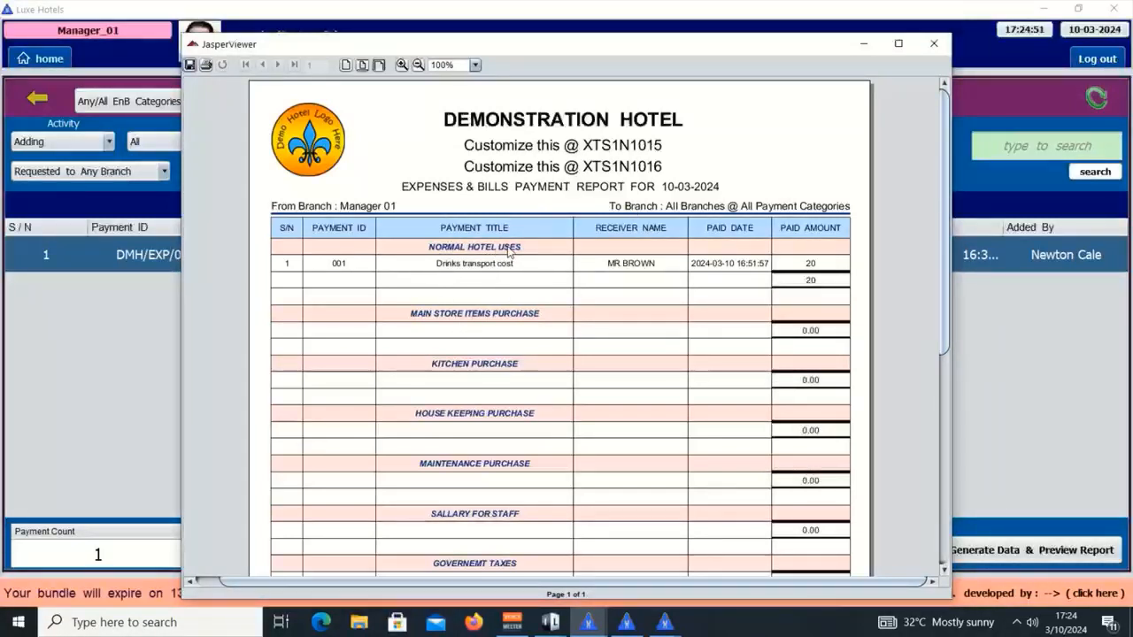
Review the category sections and total of the expenses and bills payment report, close the preview, and minimise the Manager window.
scroll(485, 319, down, 5)
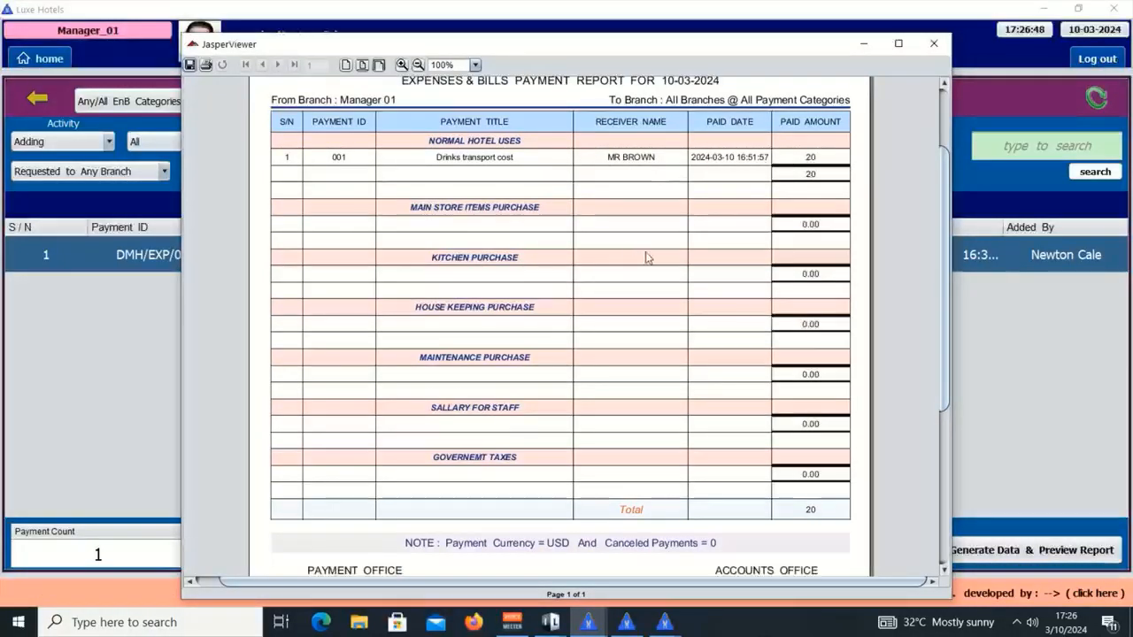
scroll(642, 246, up, 3)
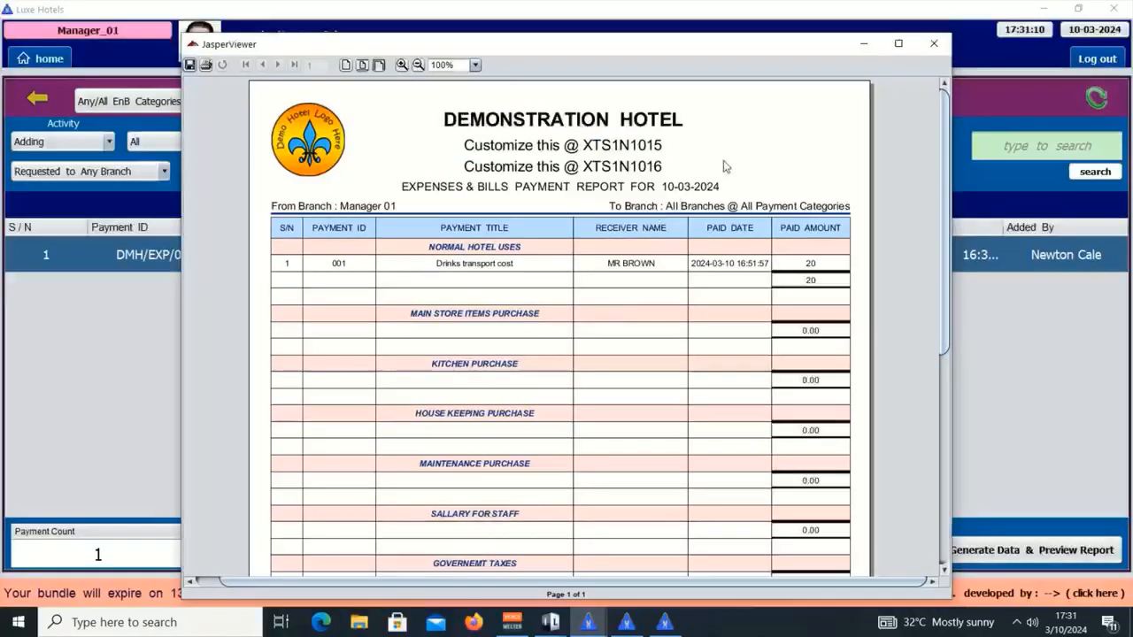
click(934, 46)
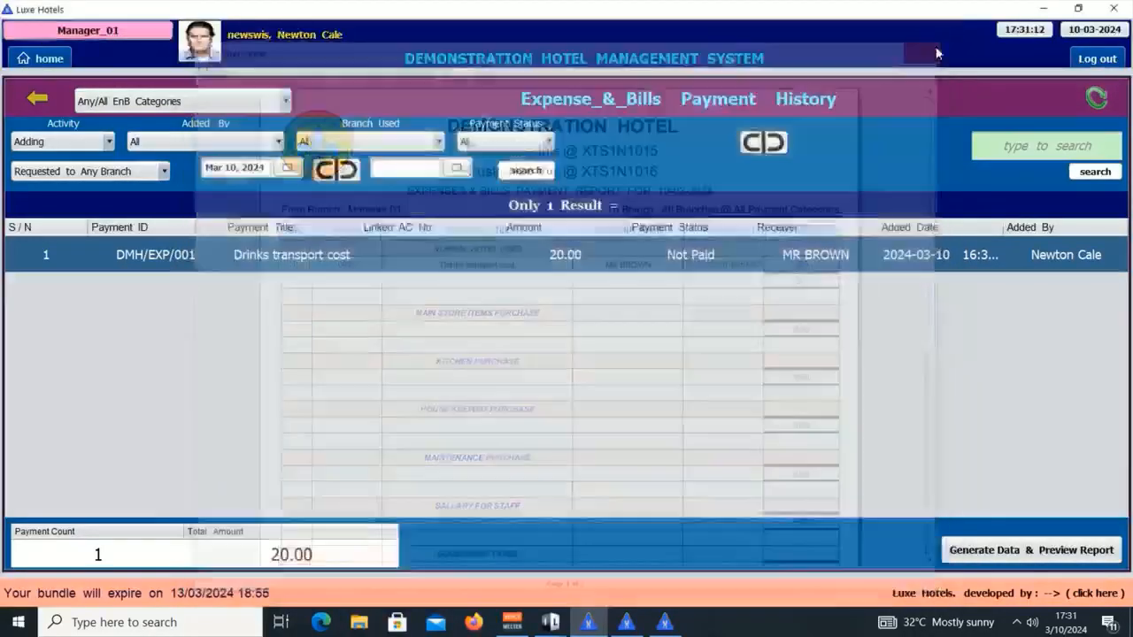
click(1041, 10)
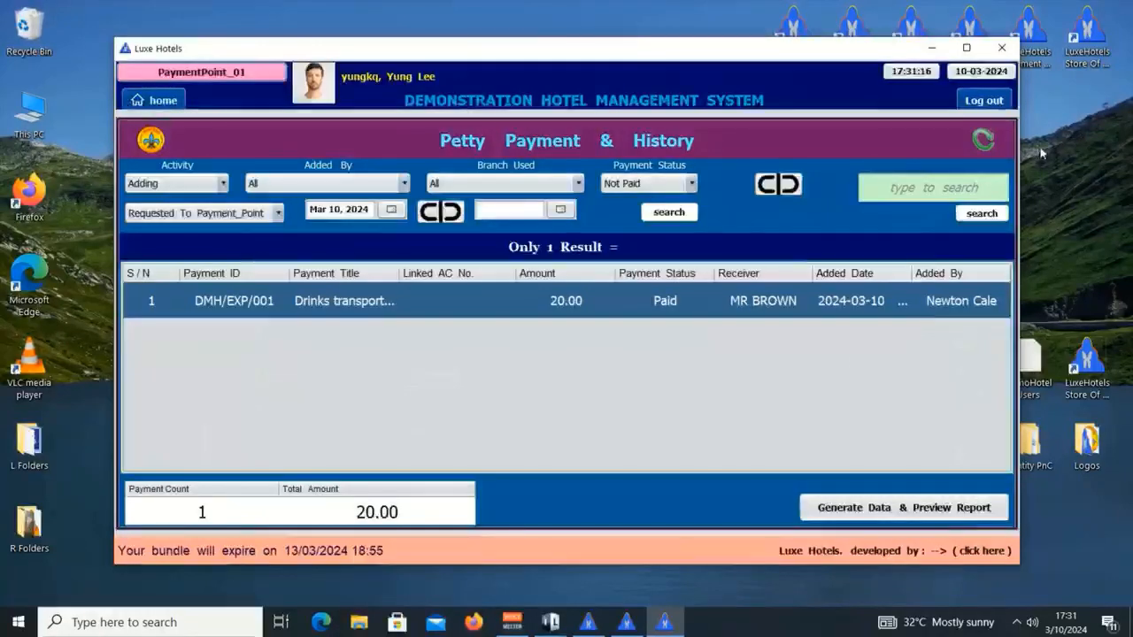
Log out of Payment Point, switch to the Manager window, and return from the payment history to its home screen.
click(998, 104)
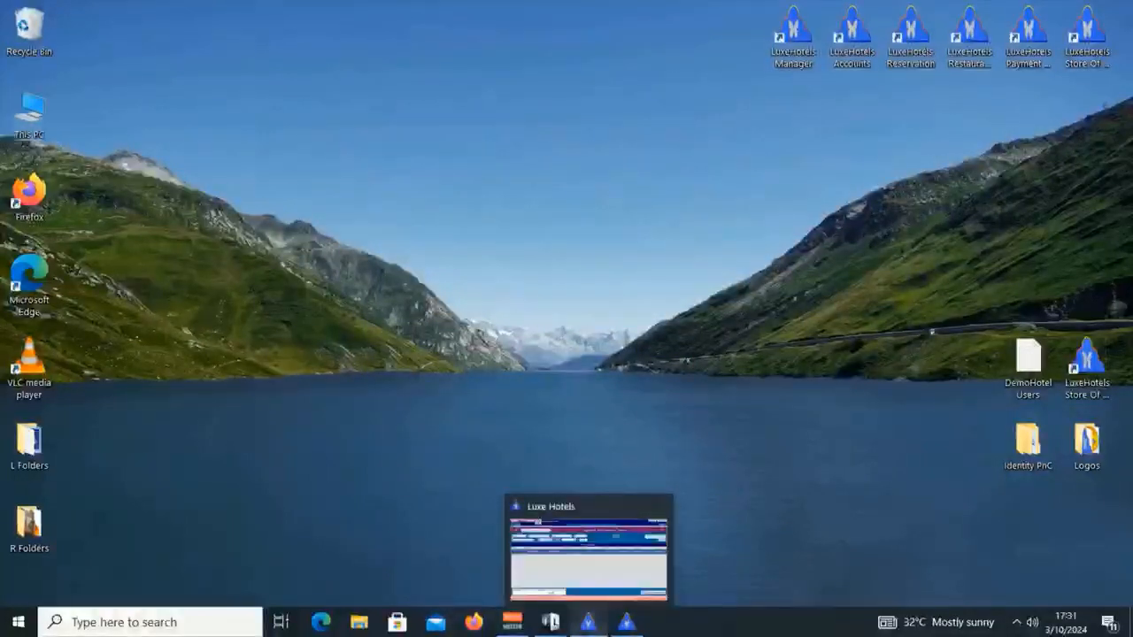
click(588, 622)
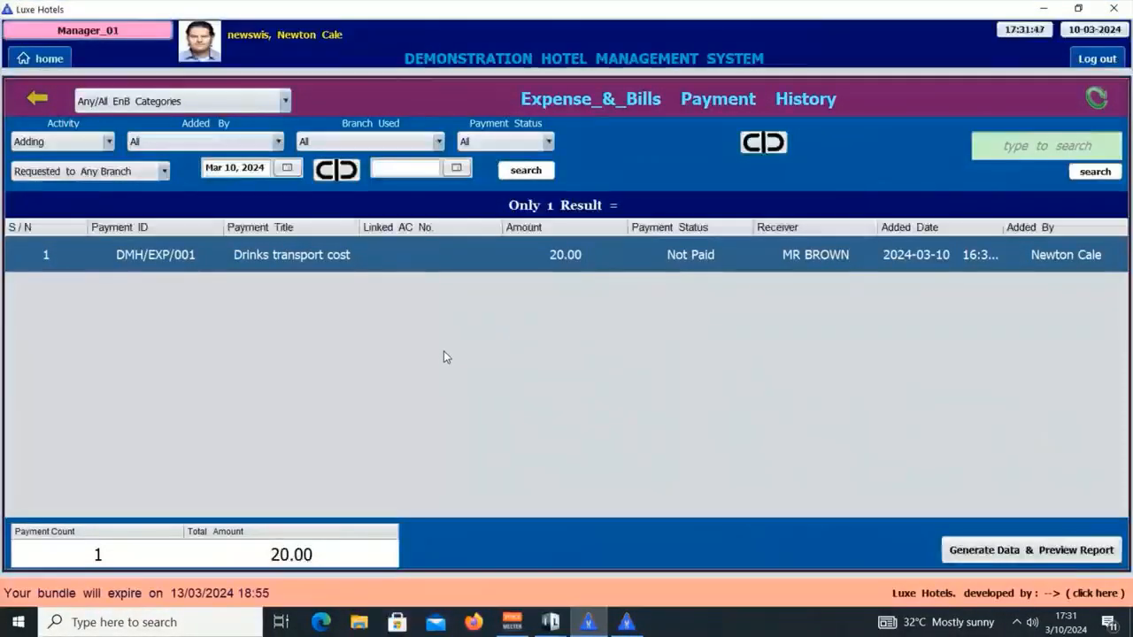
click(37, 99)
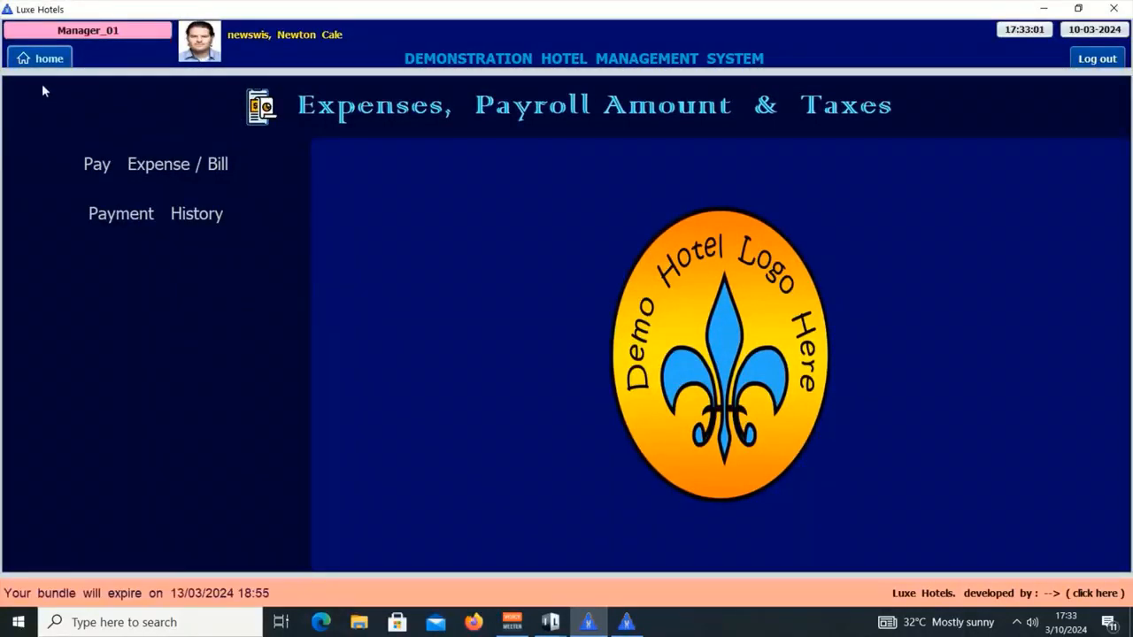
click(48, 58)
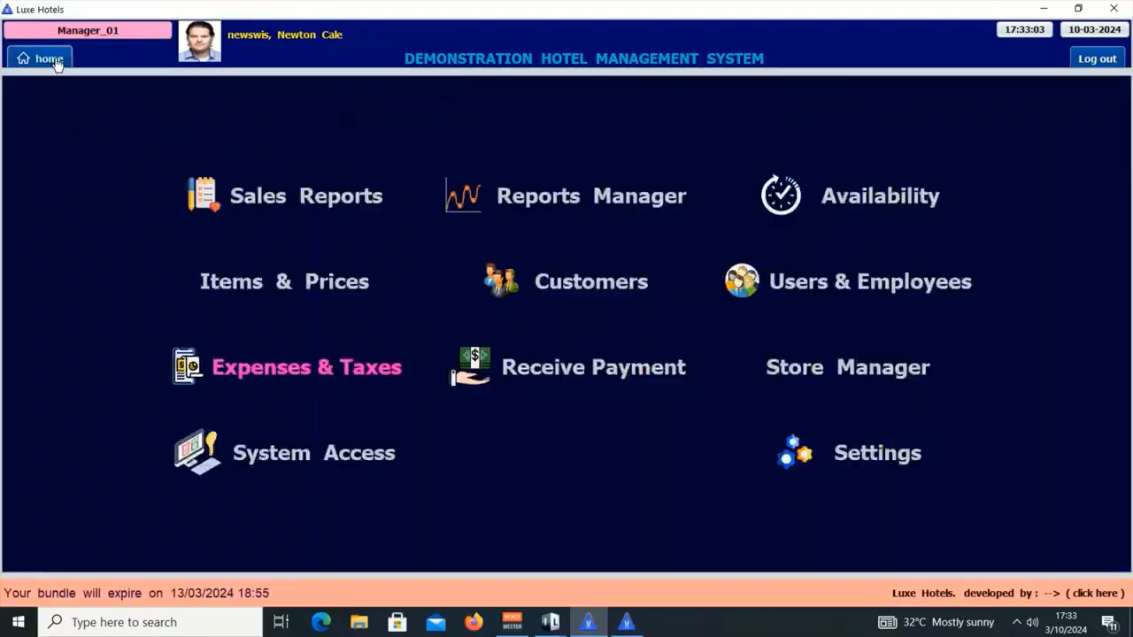